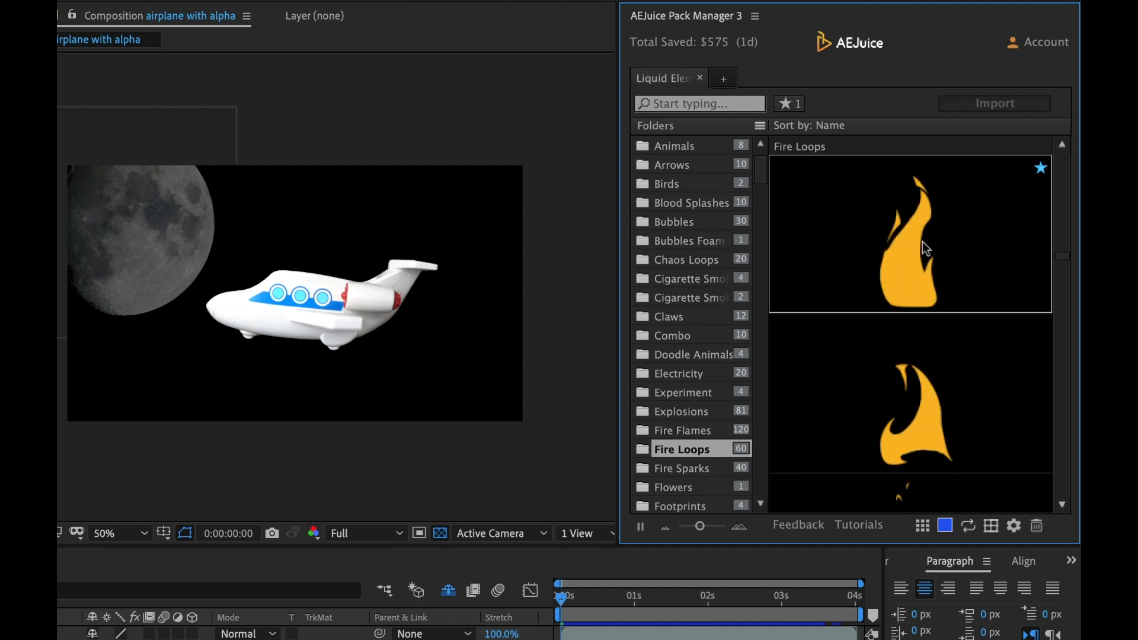
Step: Reposition the flame by shifting its anchor point
click(891, 261)
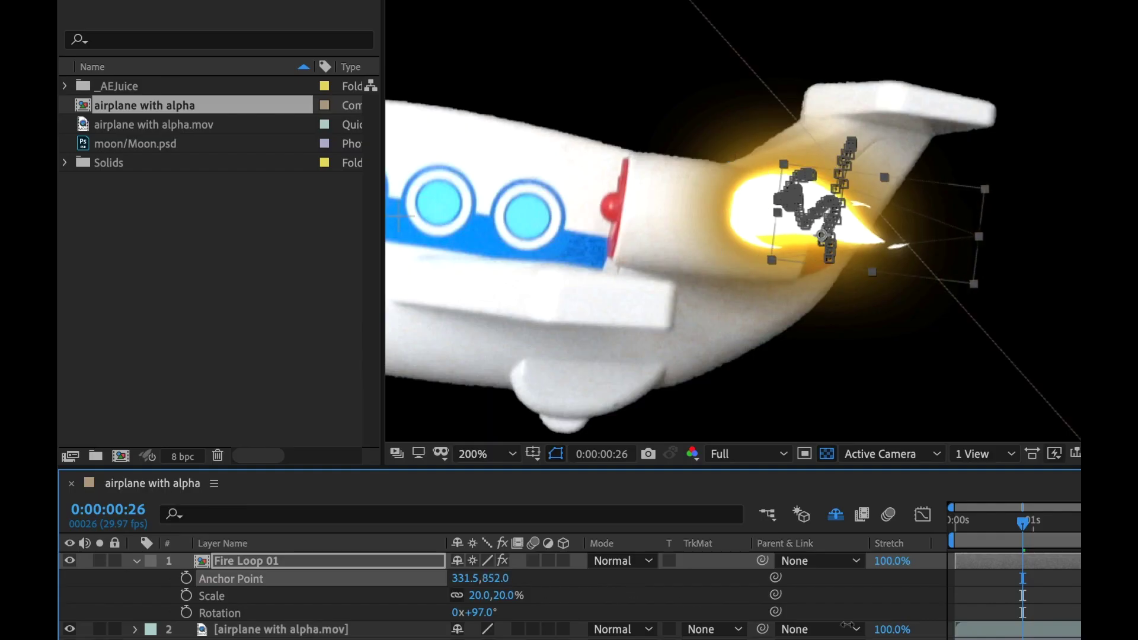
drag(459, 579, 600, 590)
click(1057, 521)
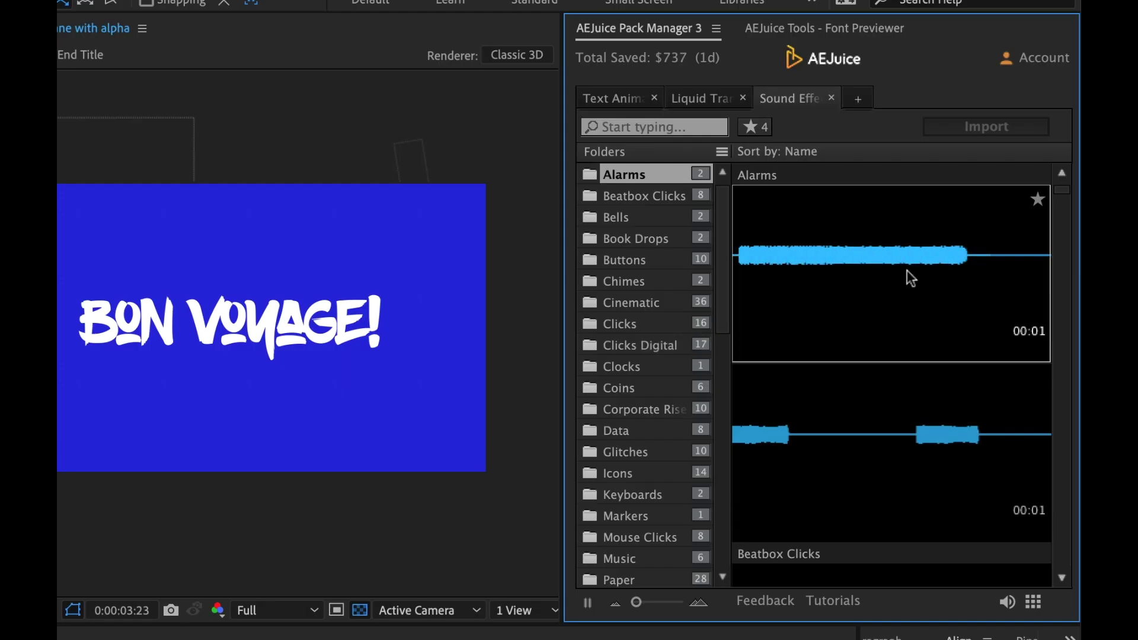
drag(724, 243, 731, 540)
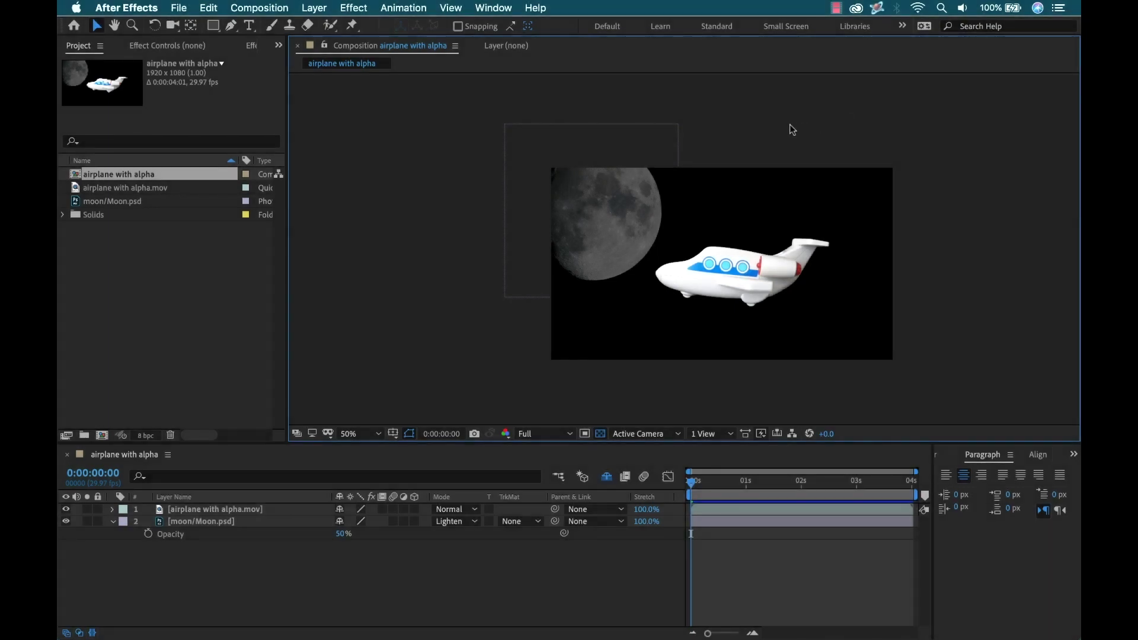
Step: Open AEJuice Pack Manager 3 from the Window menu and select the Liquid Elements pack
click(494, 8)
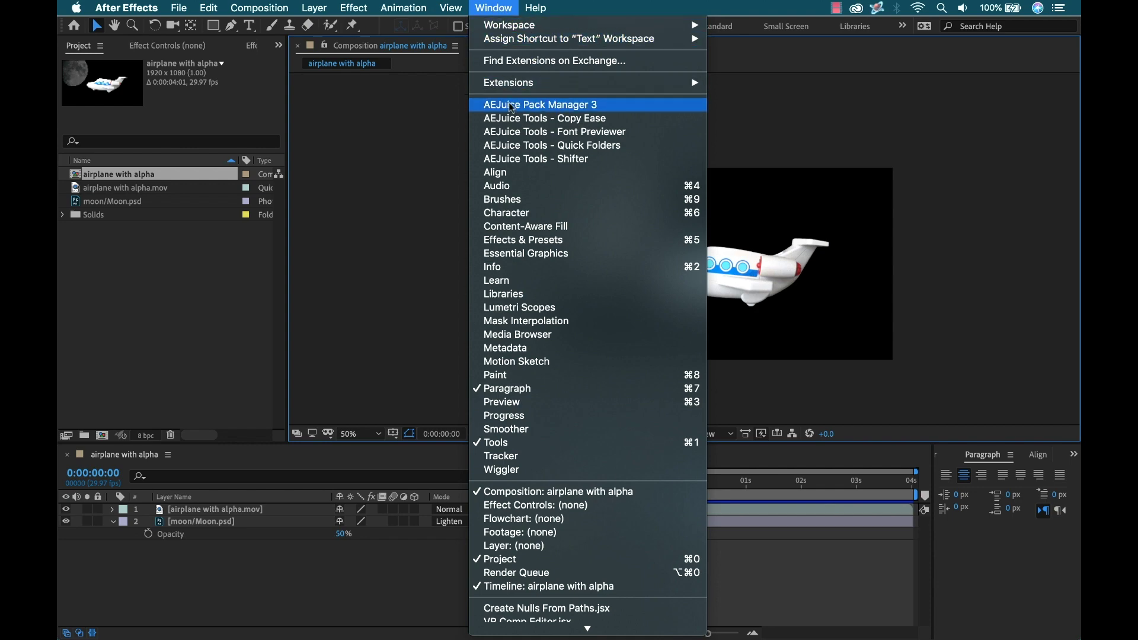
click(576, 107)
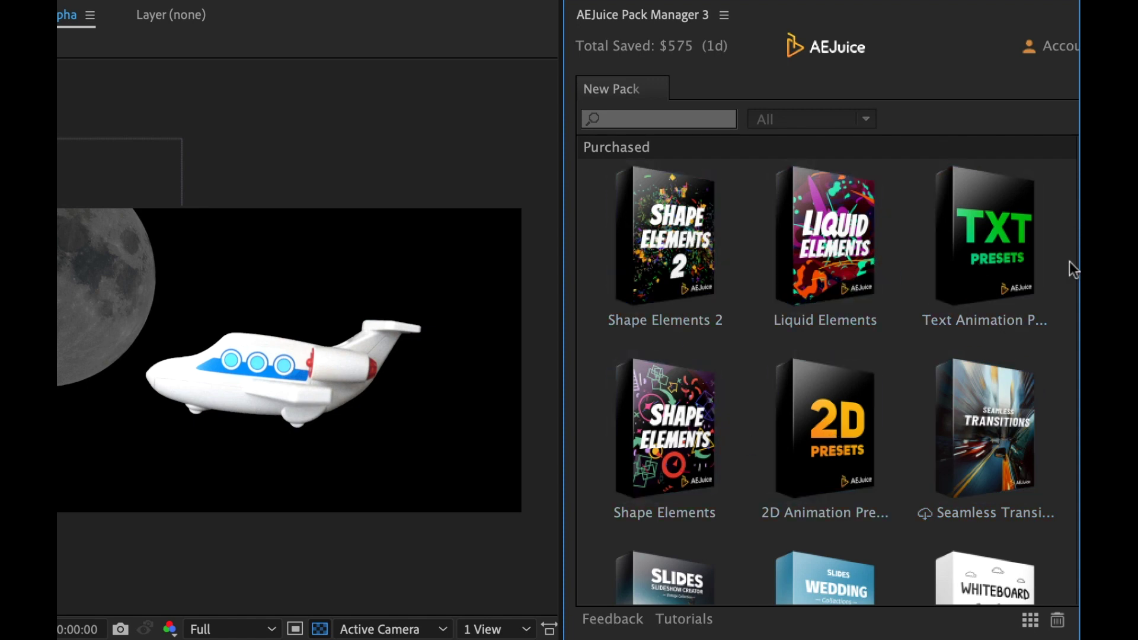
scroll(1026, 307, down, 10)
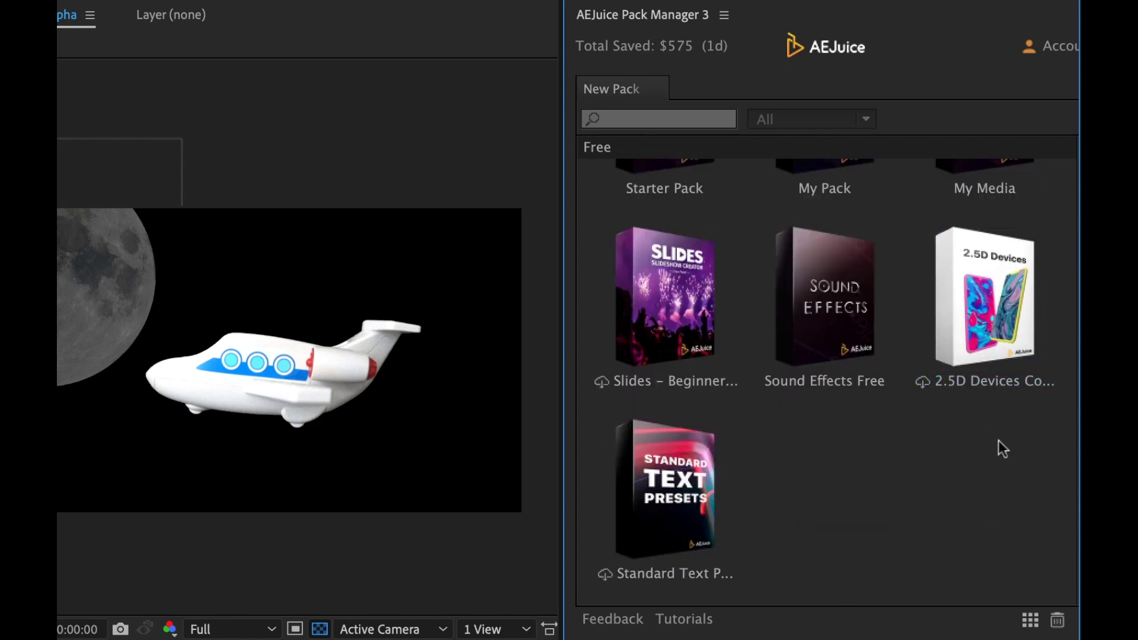
scroll(1026, 461, up, 6)
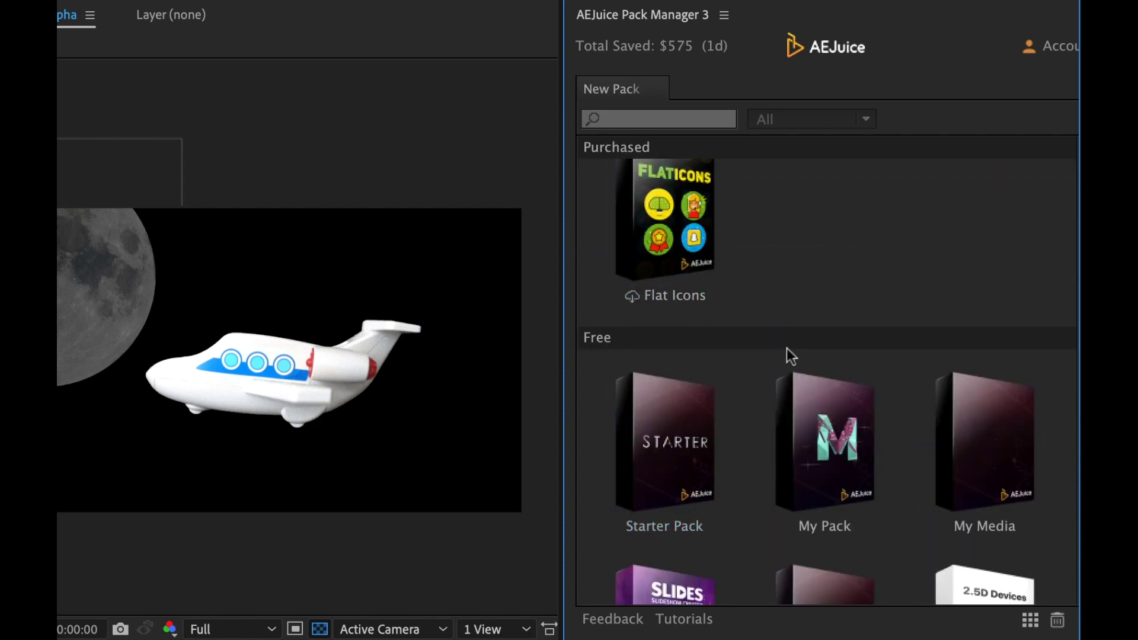
scroll(849, 356, down, 3)
scroll(862, 406, up, 10)
scroll(875, 409, up, 1)
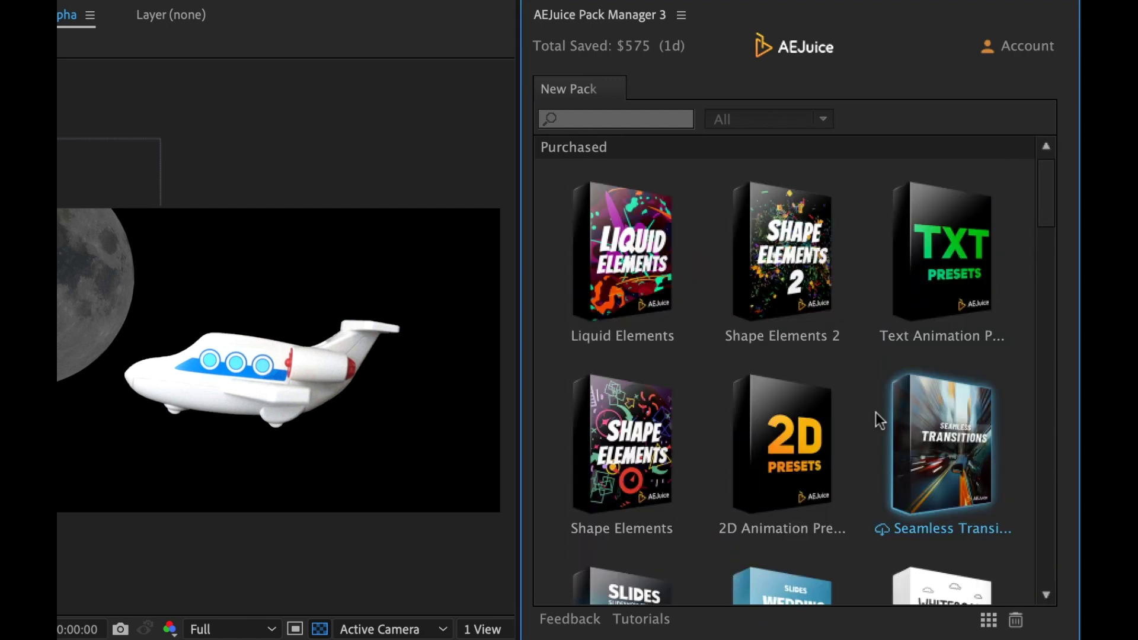
click(643, 253)
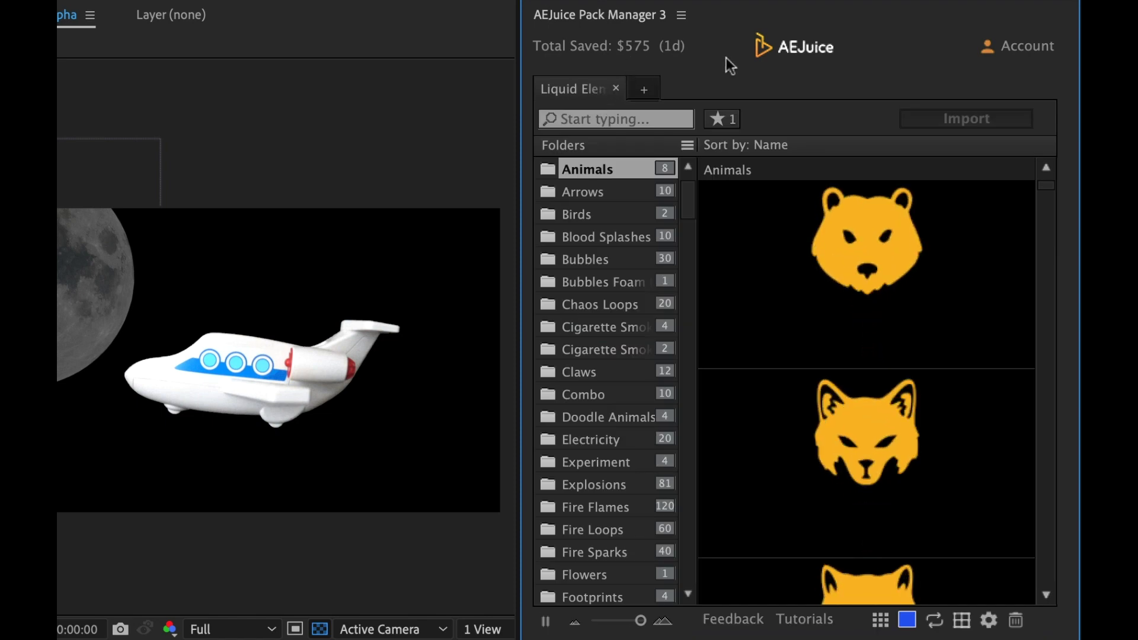
key(grave)
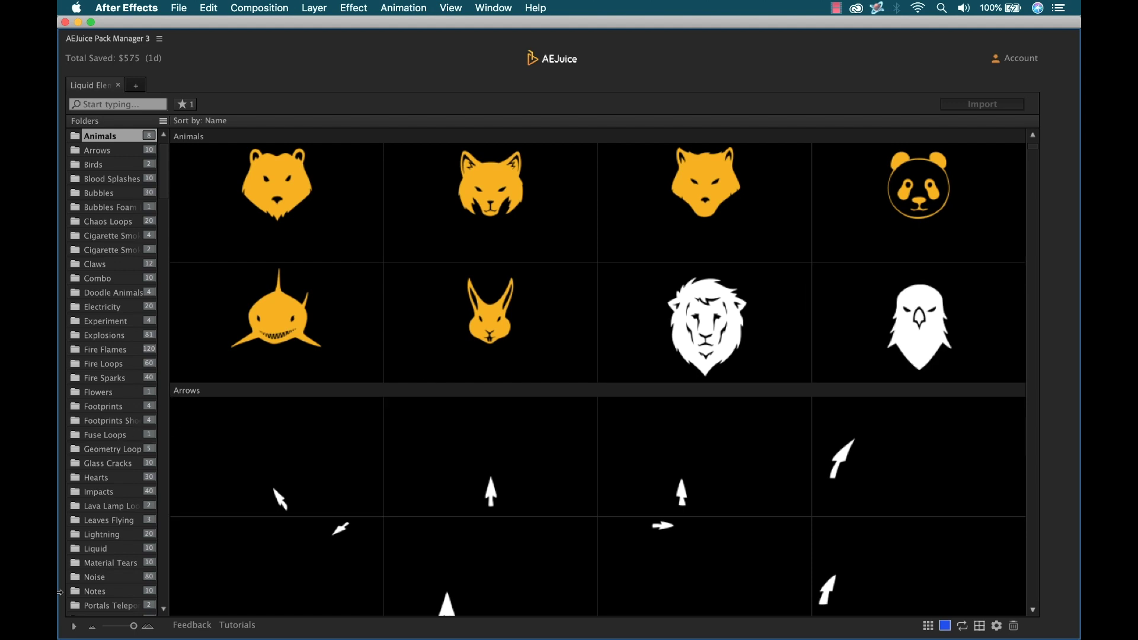
click(73, 627)
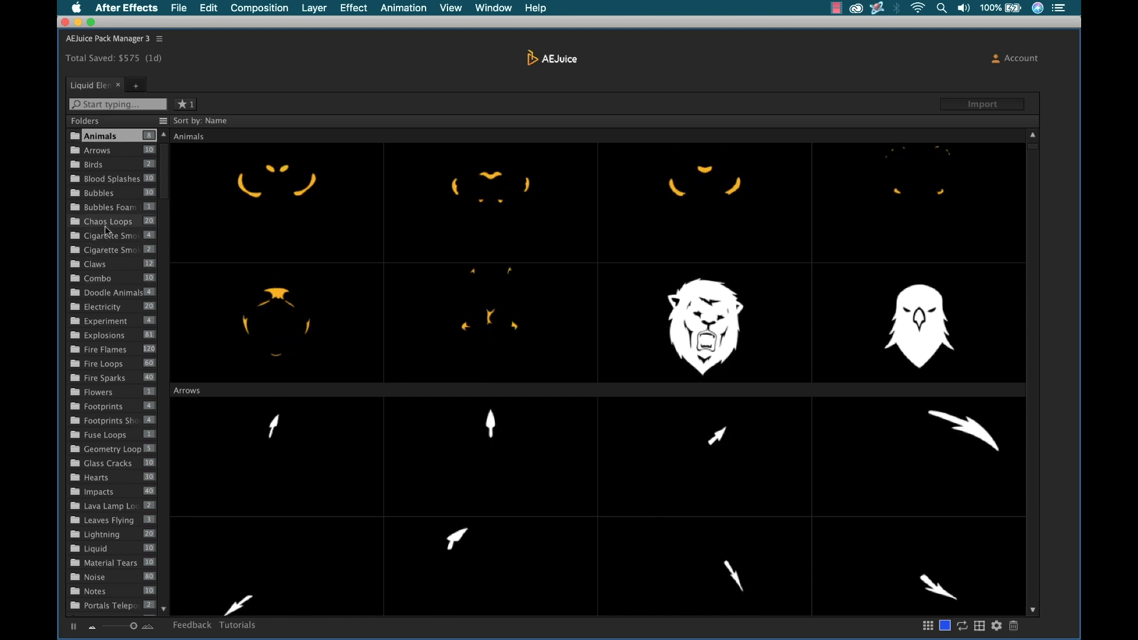
click(184, 105)
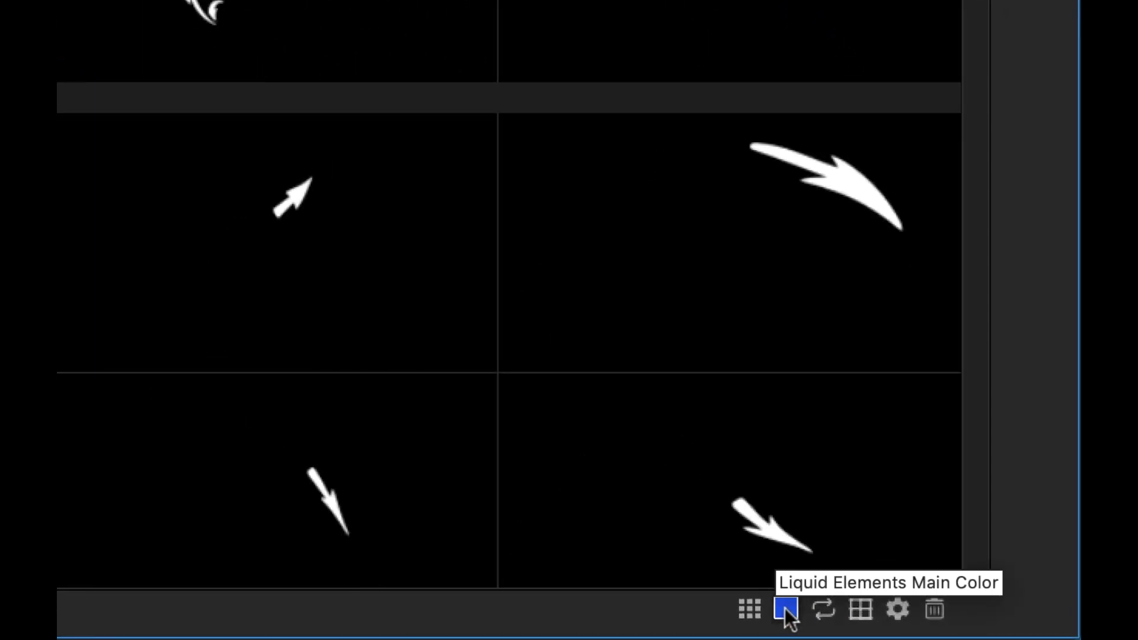
click(785, 607)
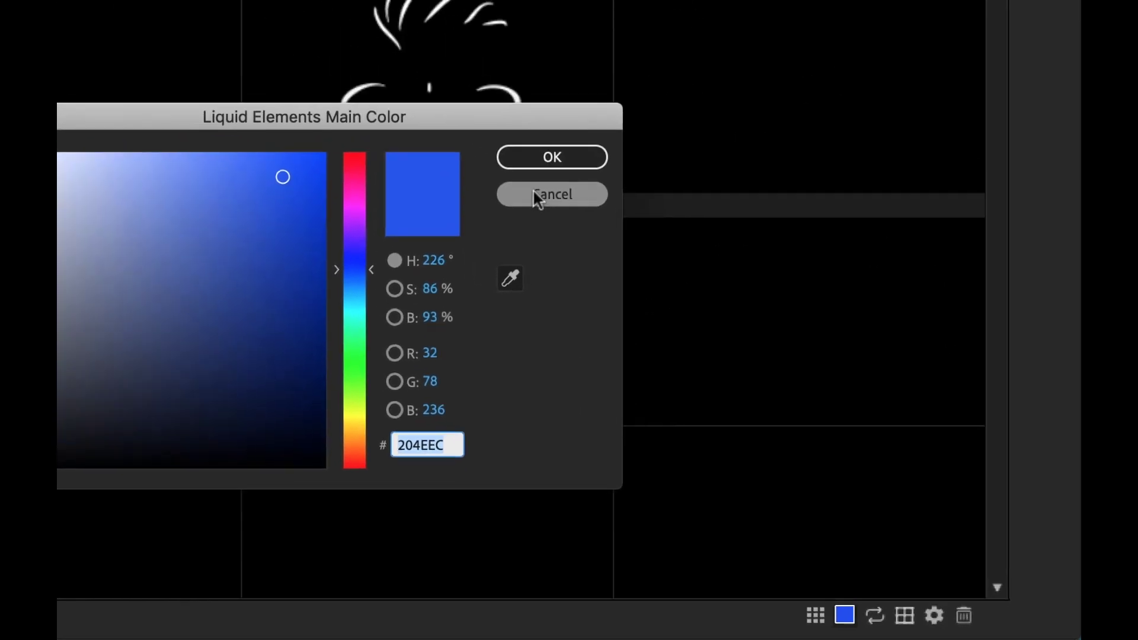
click(555, 211)
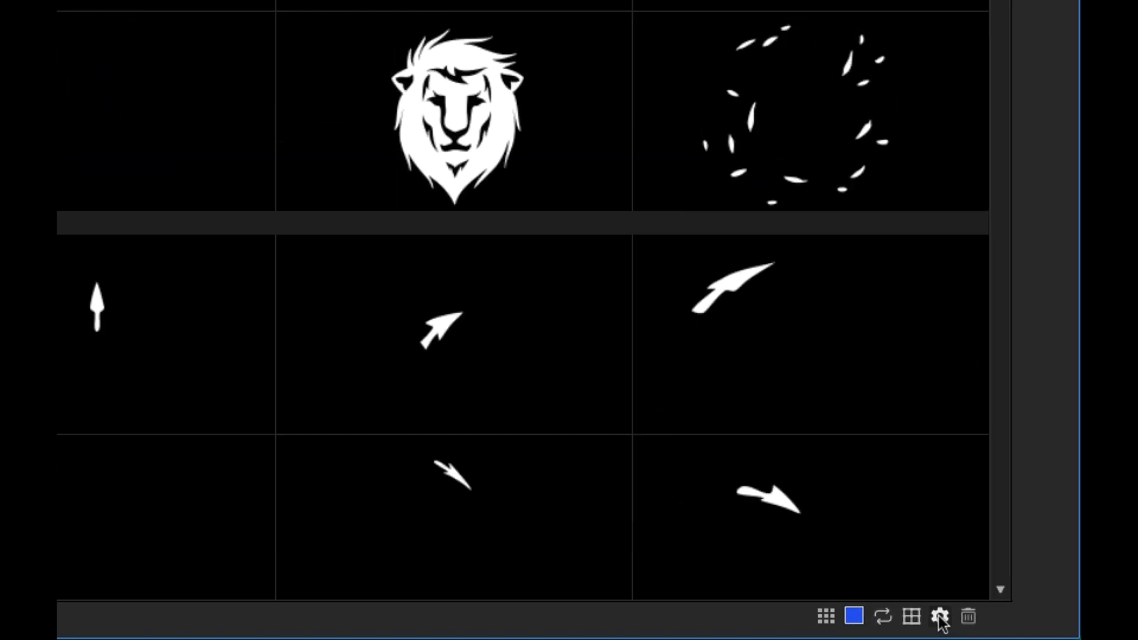
click(940, 617)
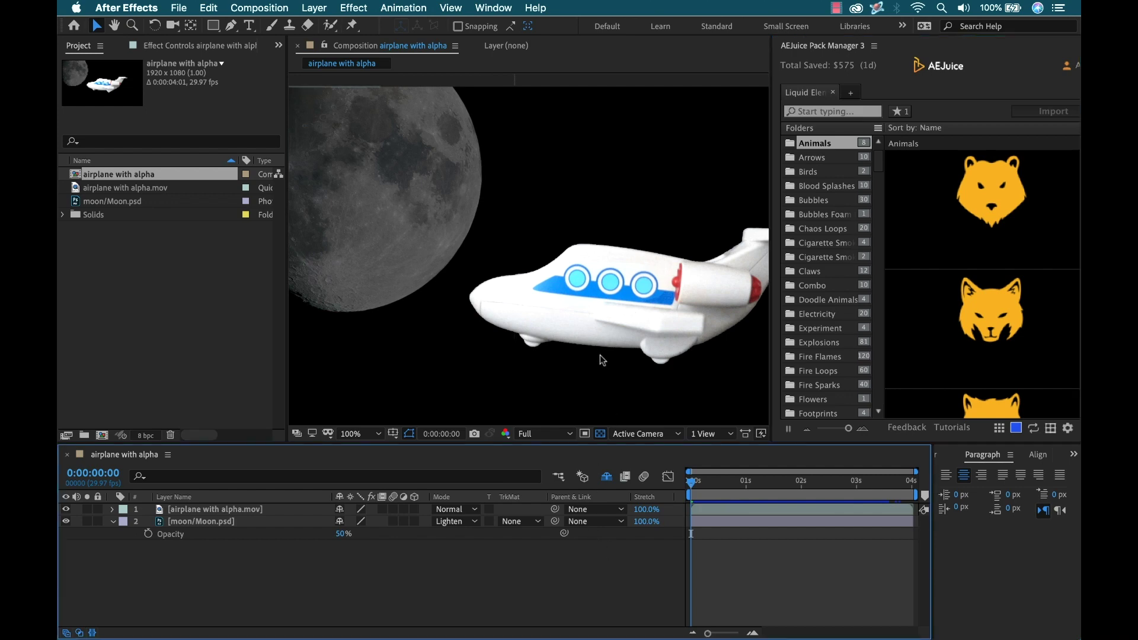
Step: Zoom the viewer to 50% and browse Fire Flames, then Fire Loops, in Liquid Elements
scroll(620, 326, right, 5)
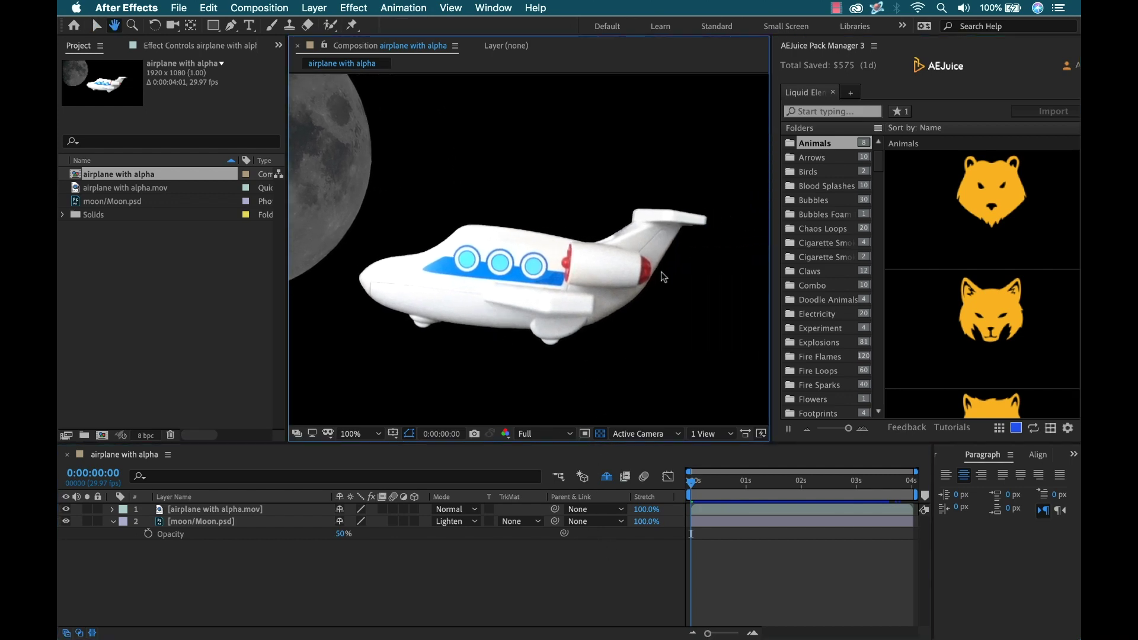
key(comma)
key(comma)
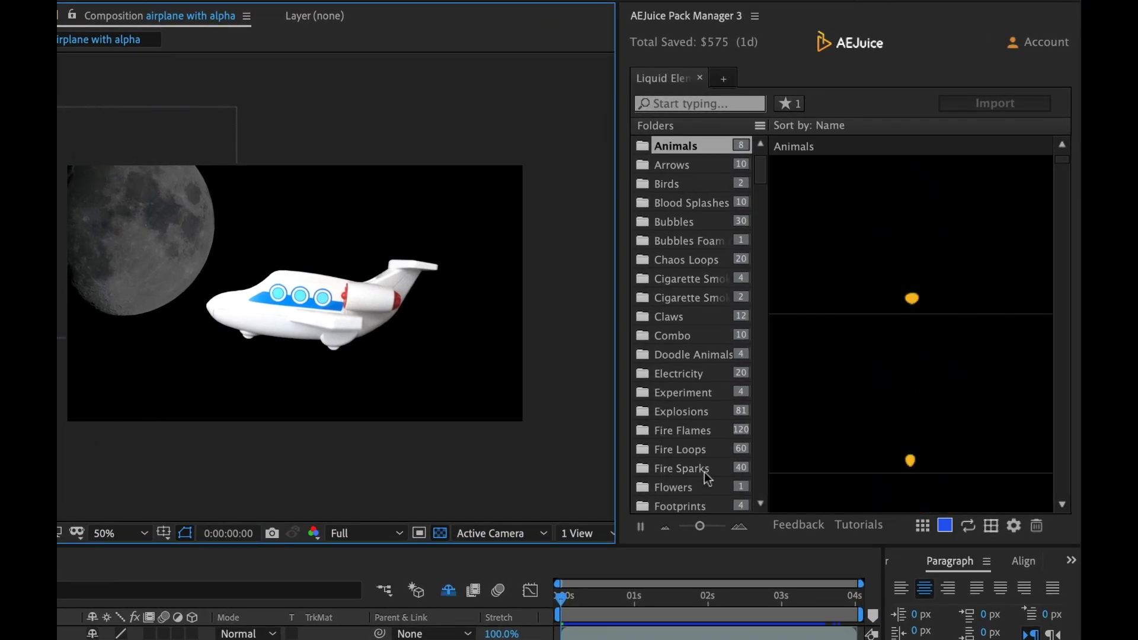
click(697, 437)
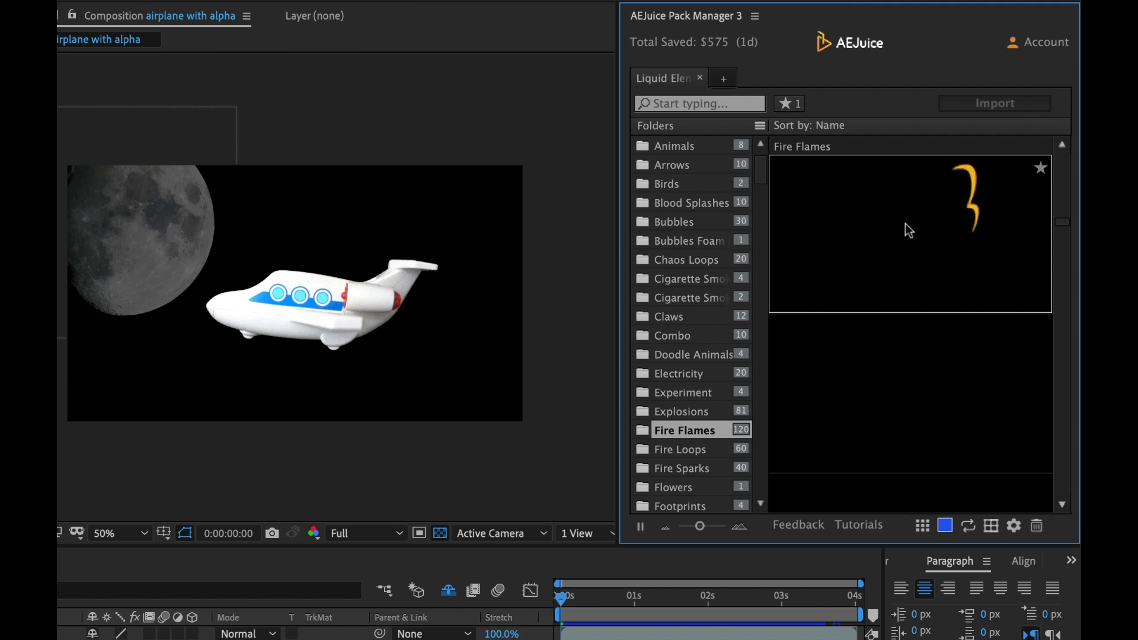
click(698, 452)
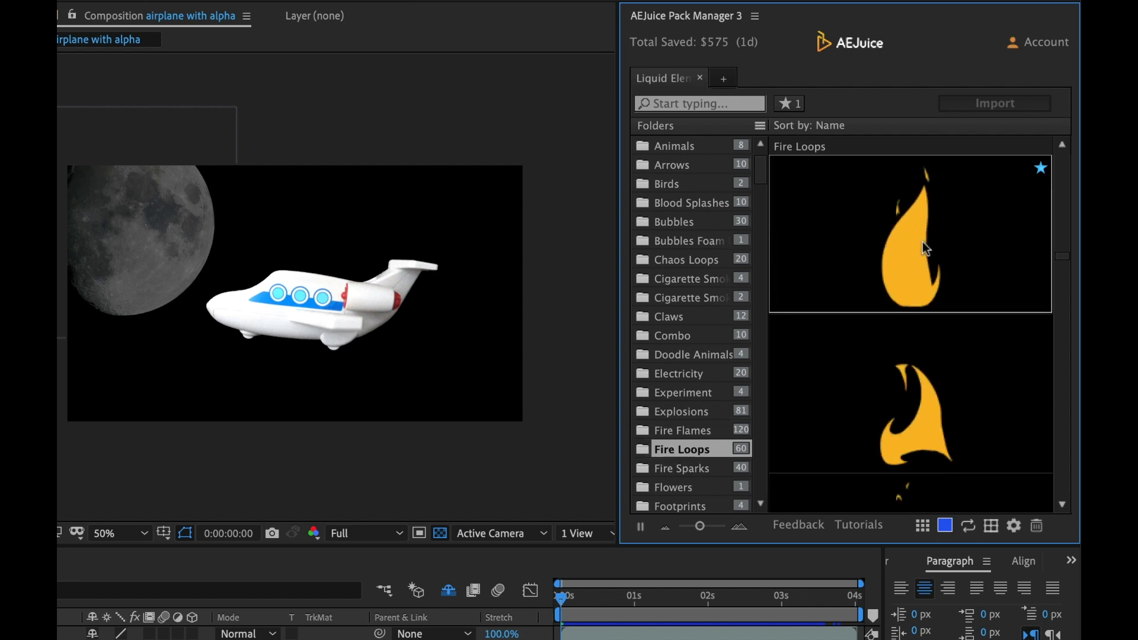
Step: Set the Liquid Elements main colour to the flame preview's orange with the eyedropper
click(945, 526)
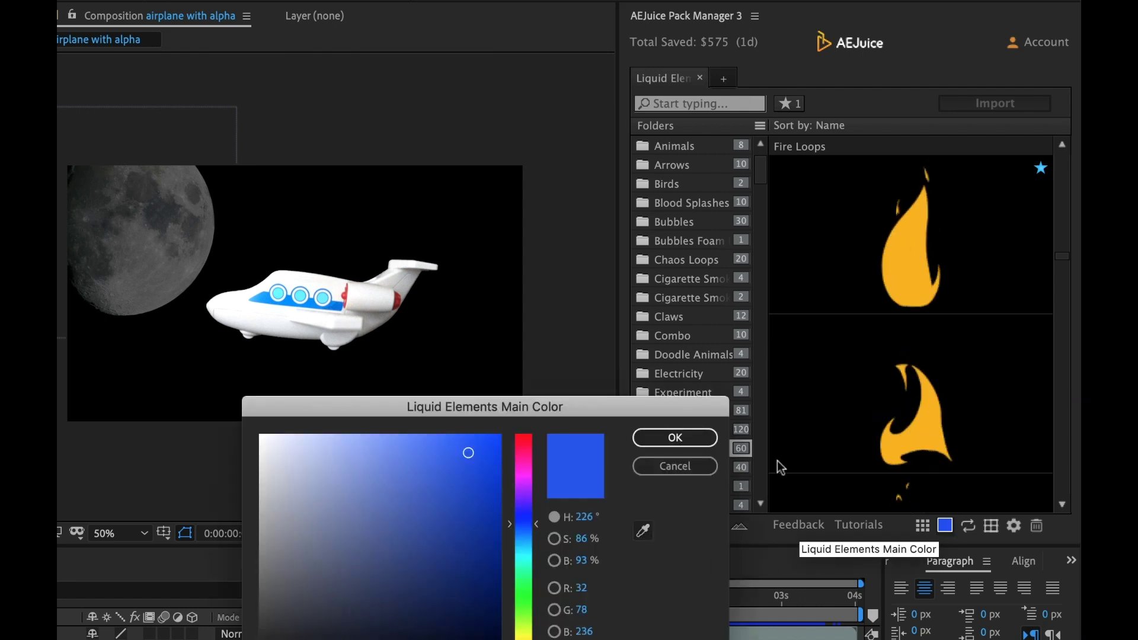
click(643, 531)
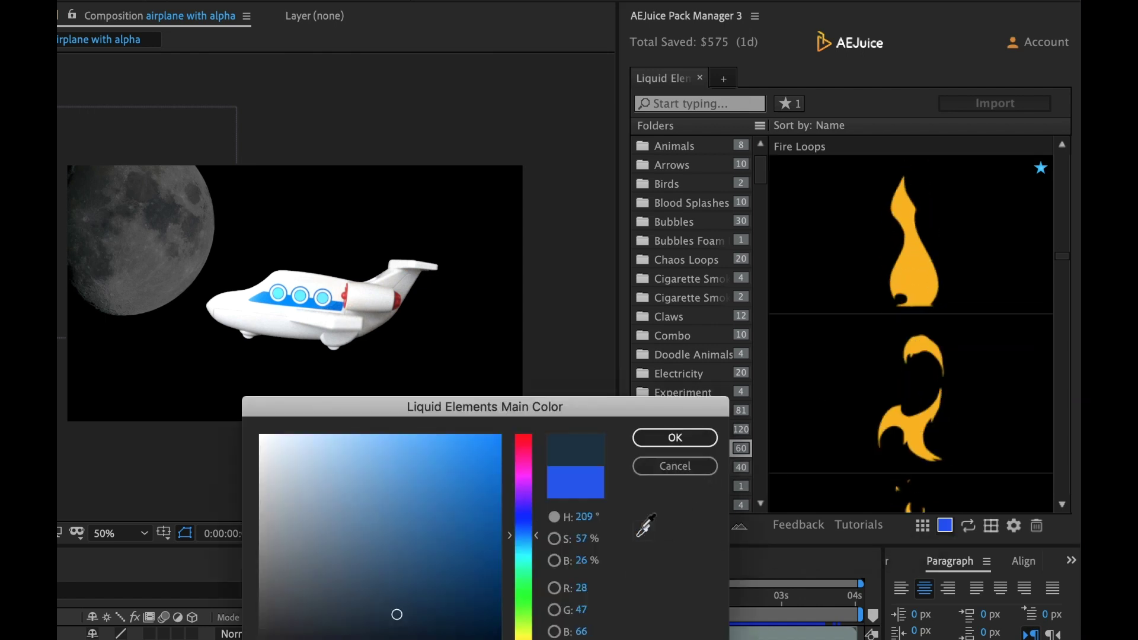
click(916, 282)
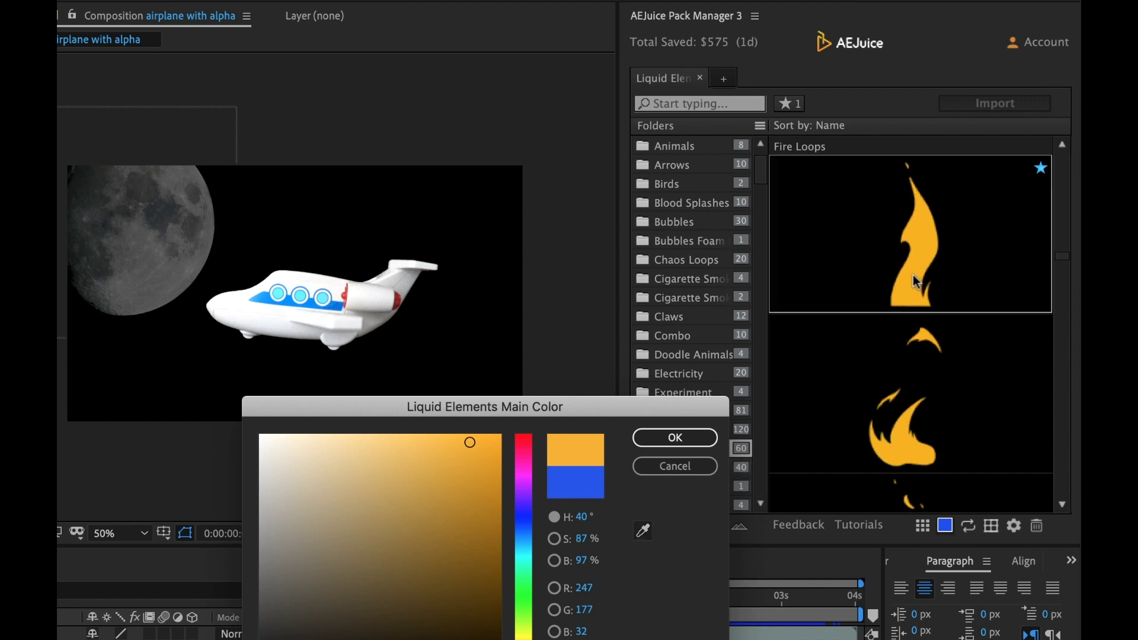
click(675, 437)
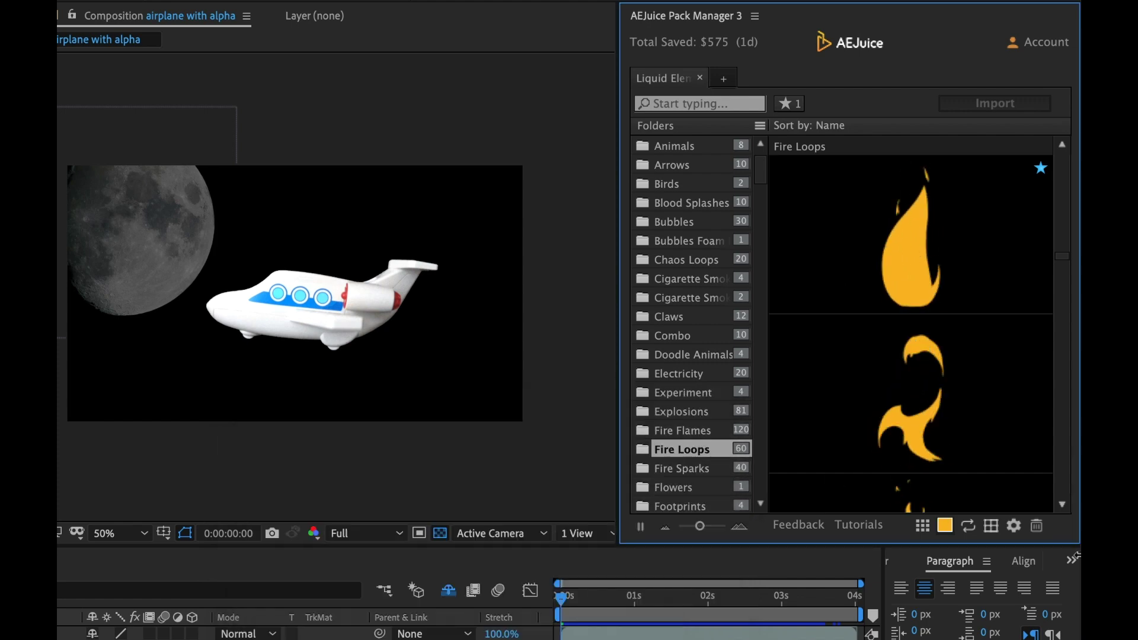
Step: Choose the glow element style and import the first Fire Loops flame
click(1014, 527)
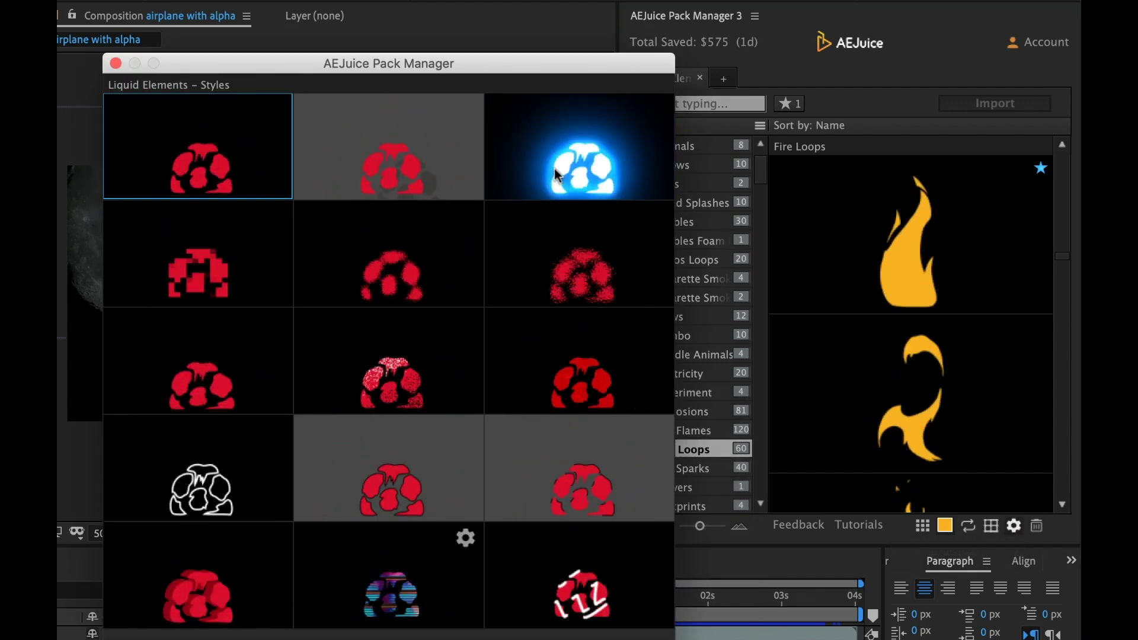
click(571, 157)
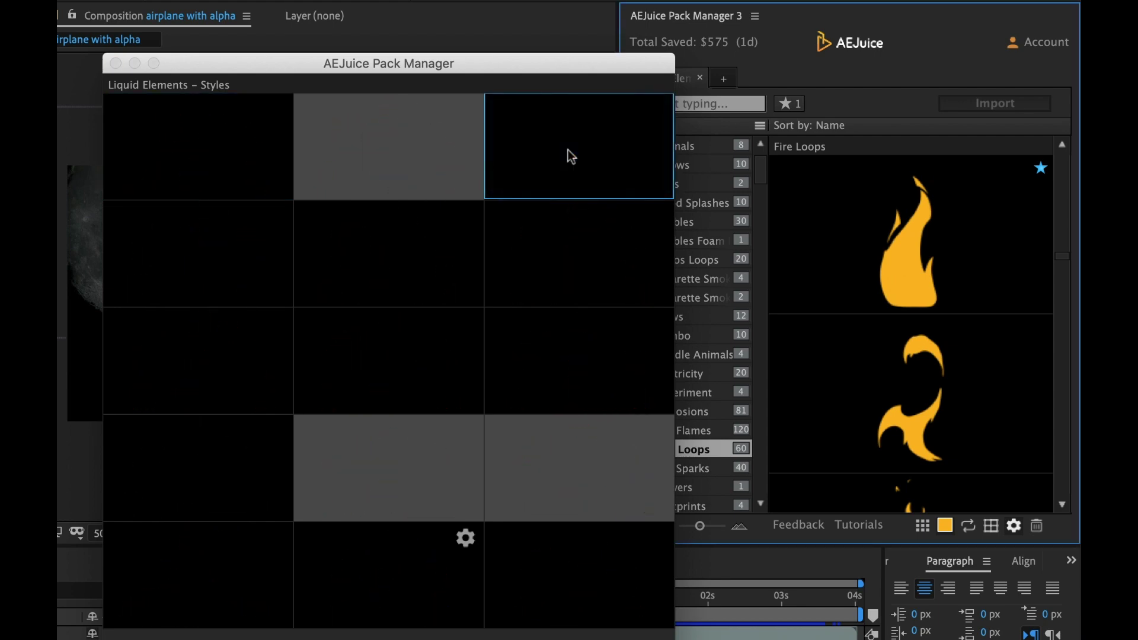
key(Return)
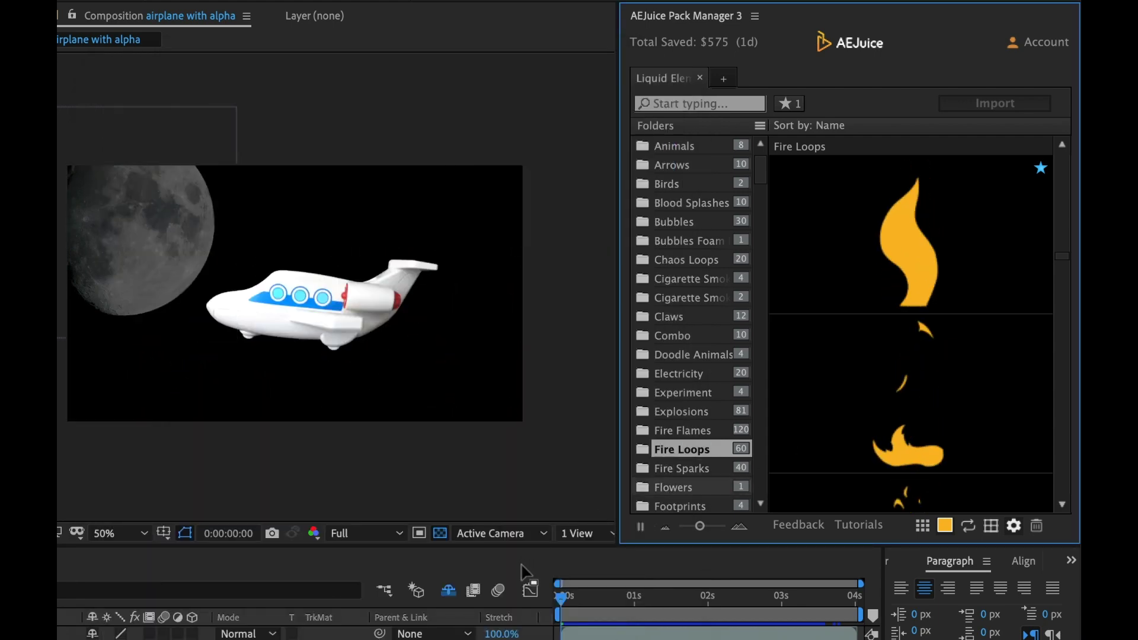
click(963, 178)
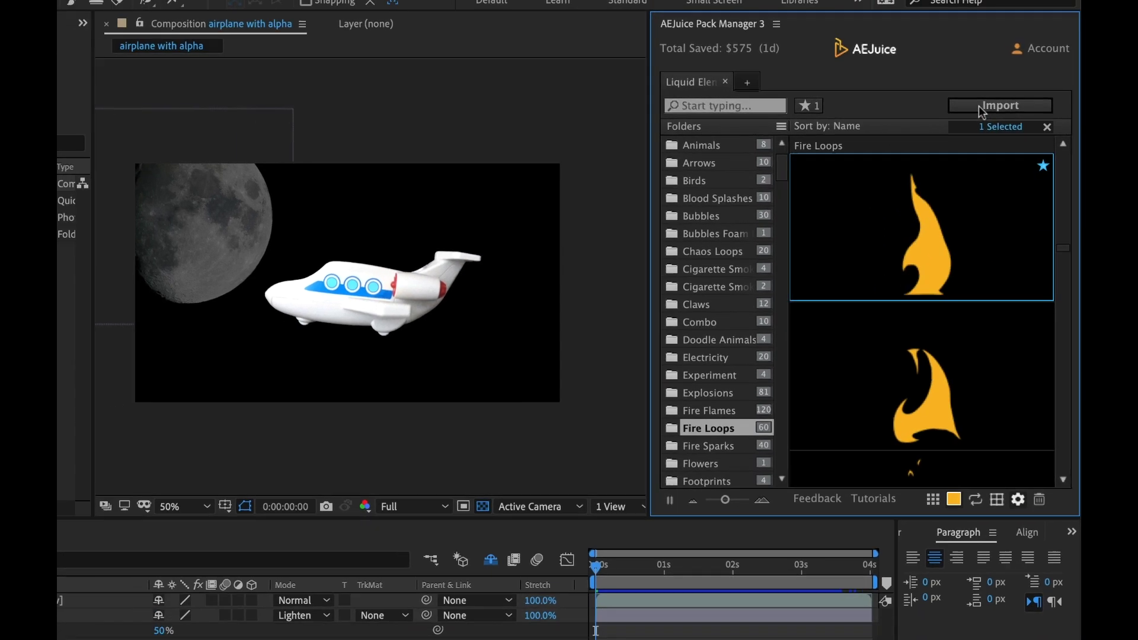
click(975, 105)
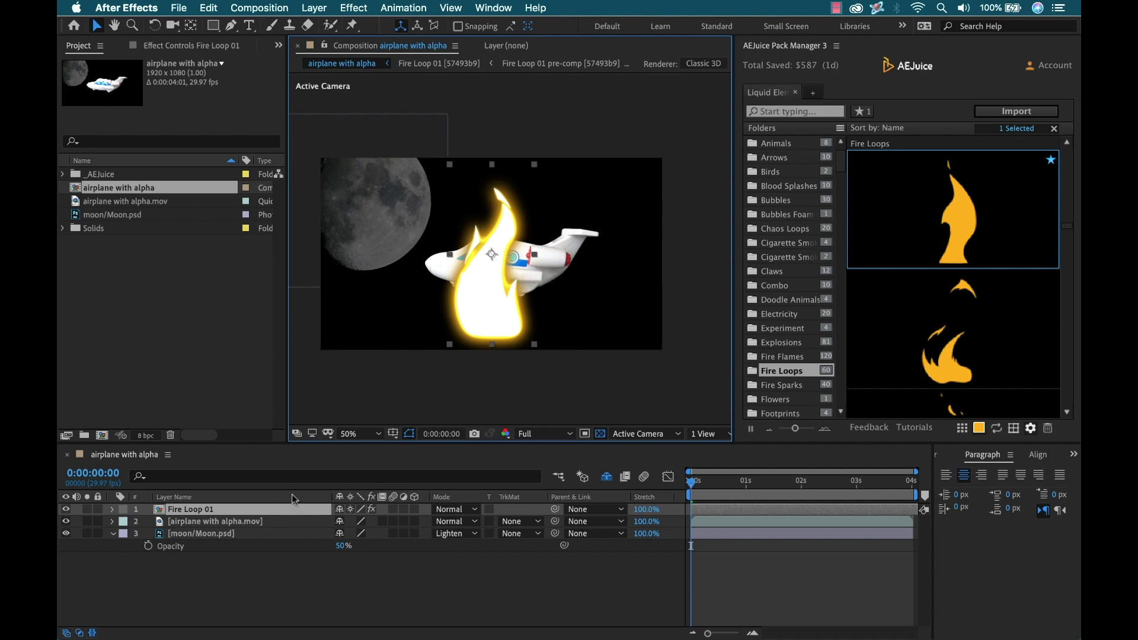
Step: Start Track Motion on the airplane layer and place Track Point 1 on the rear engine
click(195, 522)
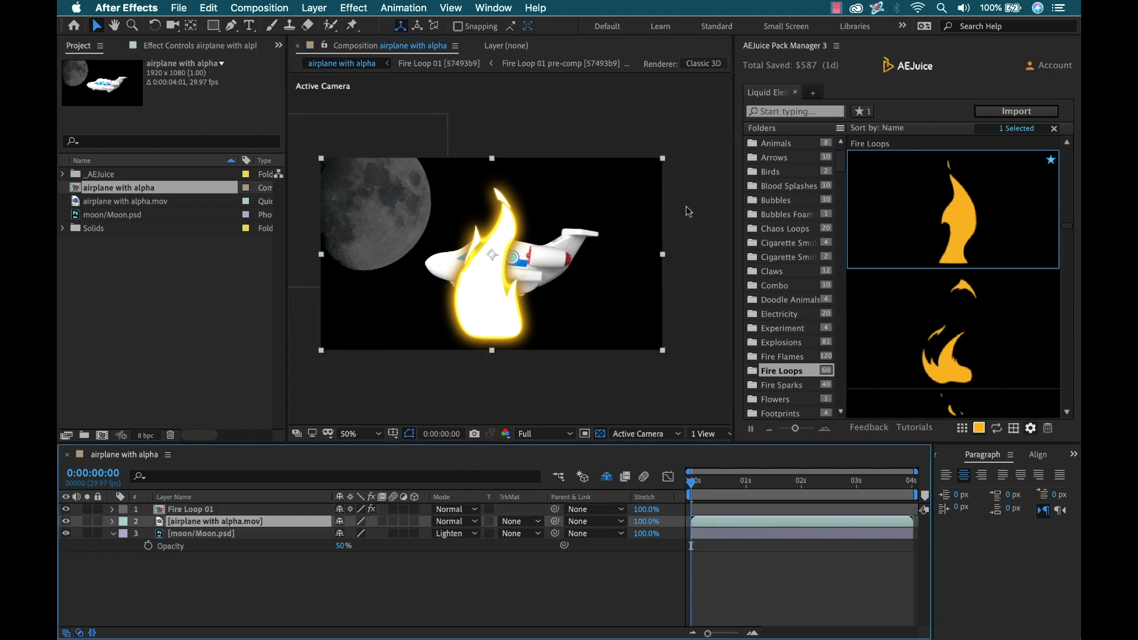
click(501, 12)
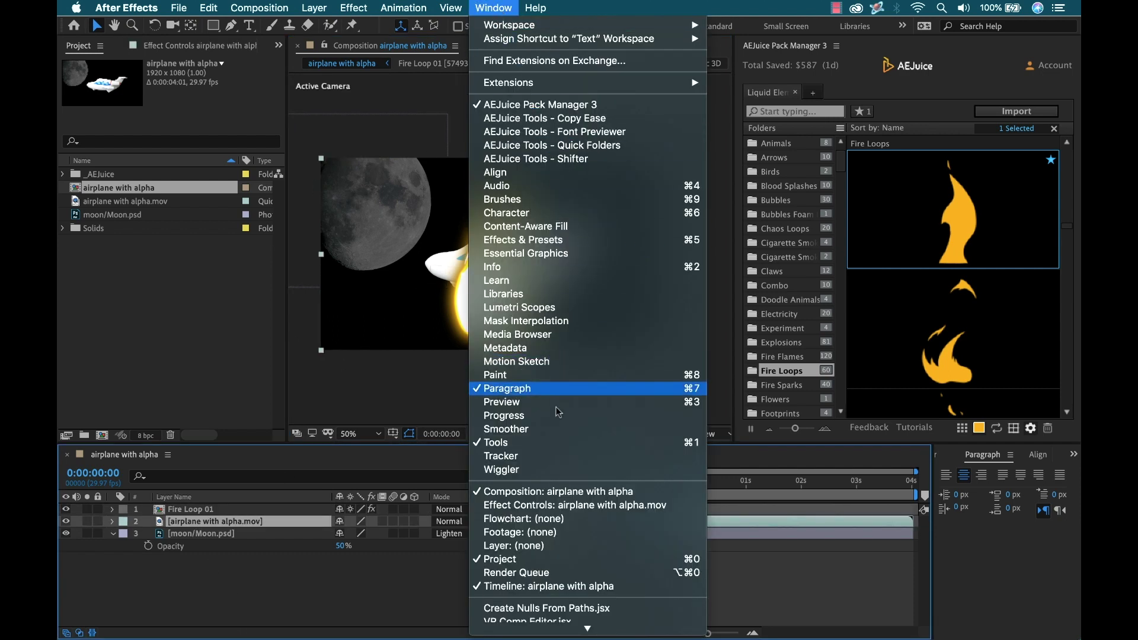
click(557, 456)
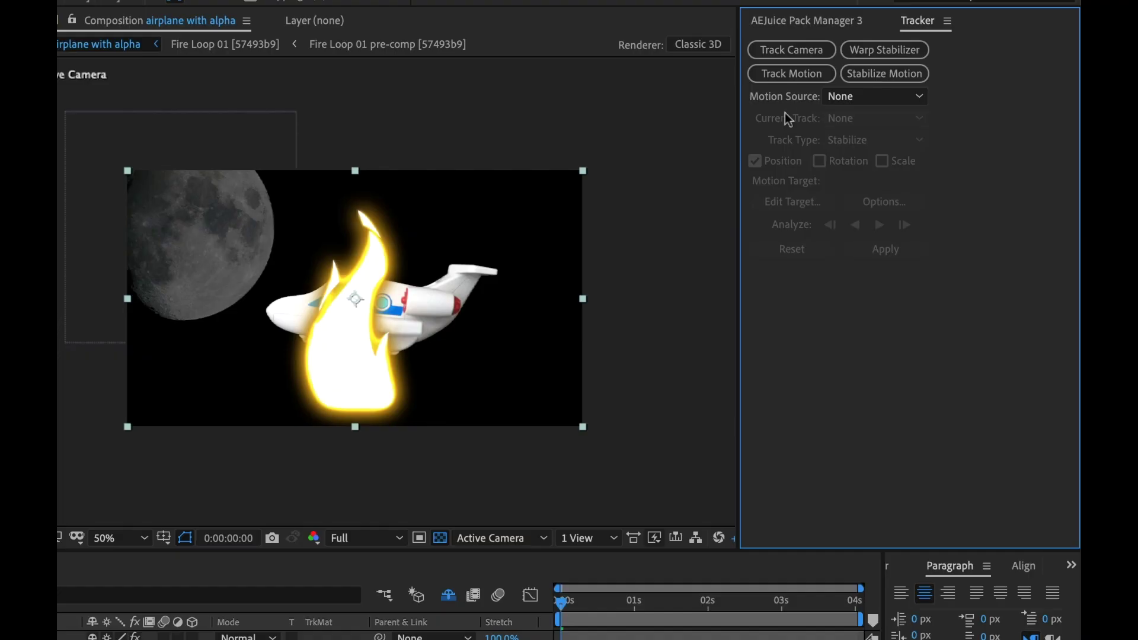
click(797, 70)
scroll(413, 275, up, 2)
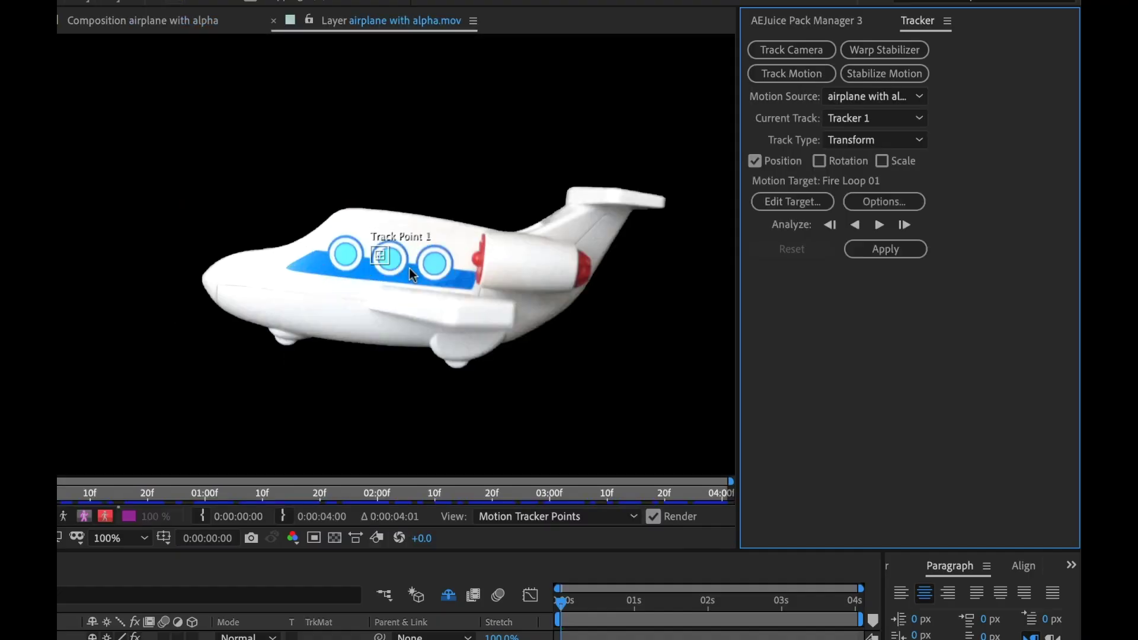
scroll(381, 261, up, 2)
drag(386, 259, 330, 346)
scroll(371, 295, up, 2)
scroll(331, 345, down, 2)
Step: Target Fire Loop 01, analyze forward, and apply the tracking in X and Y
click(798, 200)
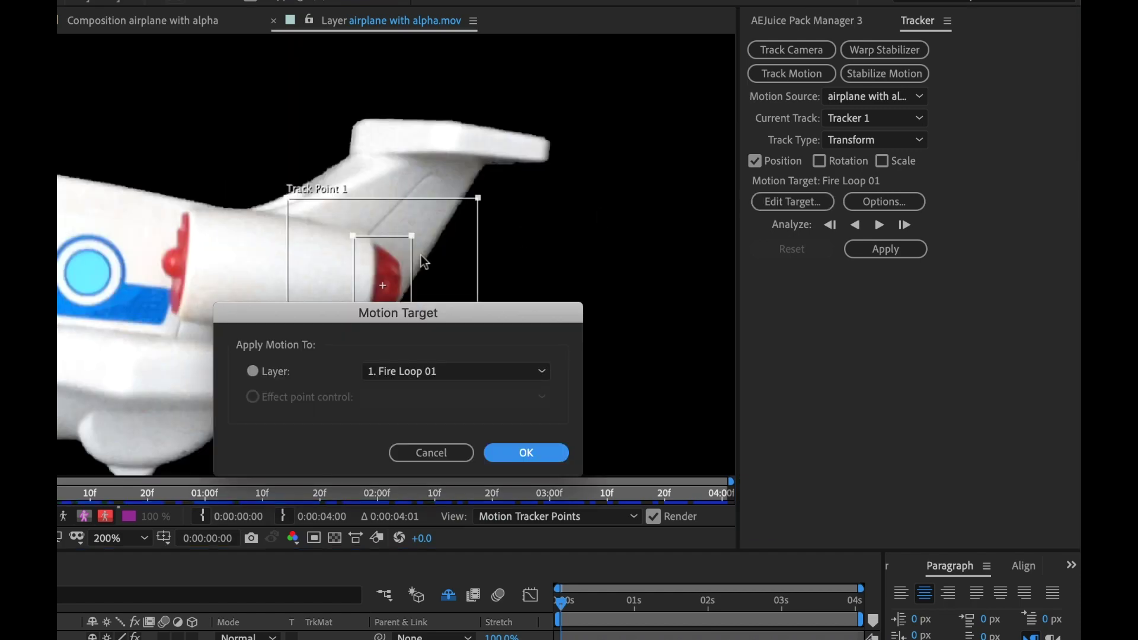
click(526, 452)
scroll(515, 415, down, 1)
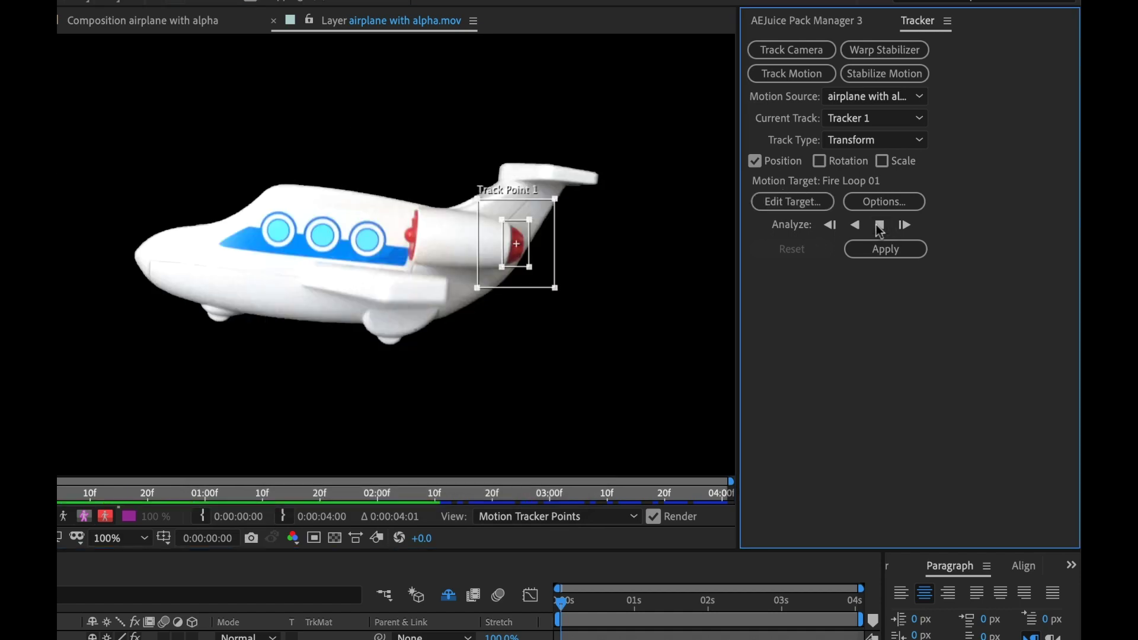
click(879, 224)
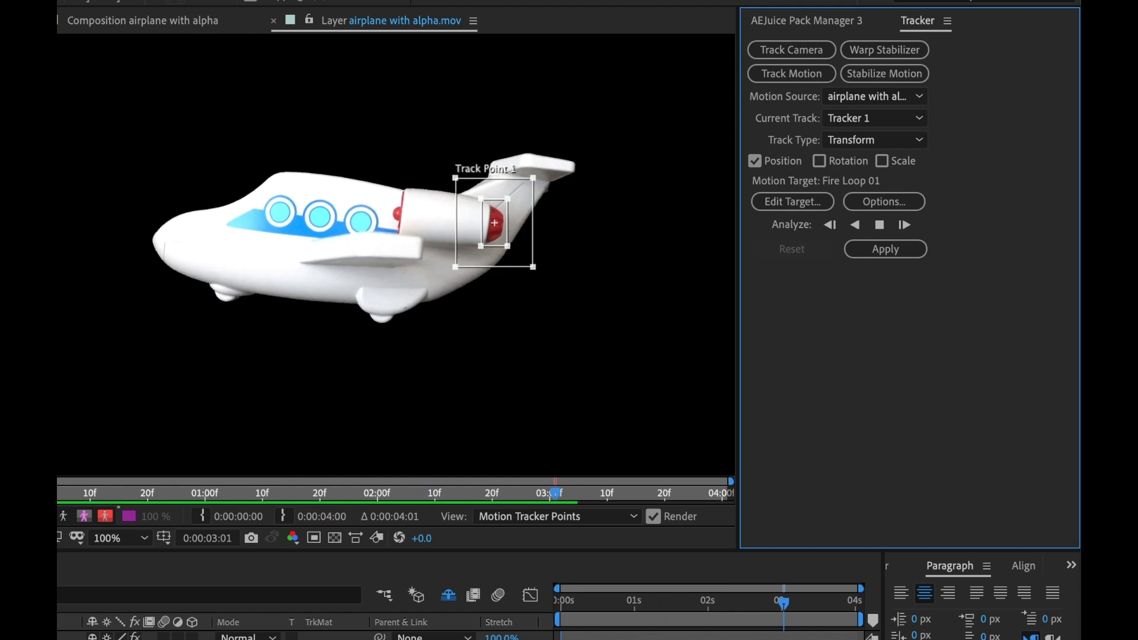
click(884, 250)
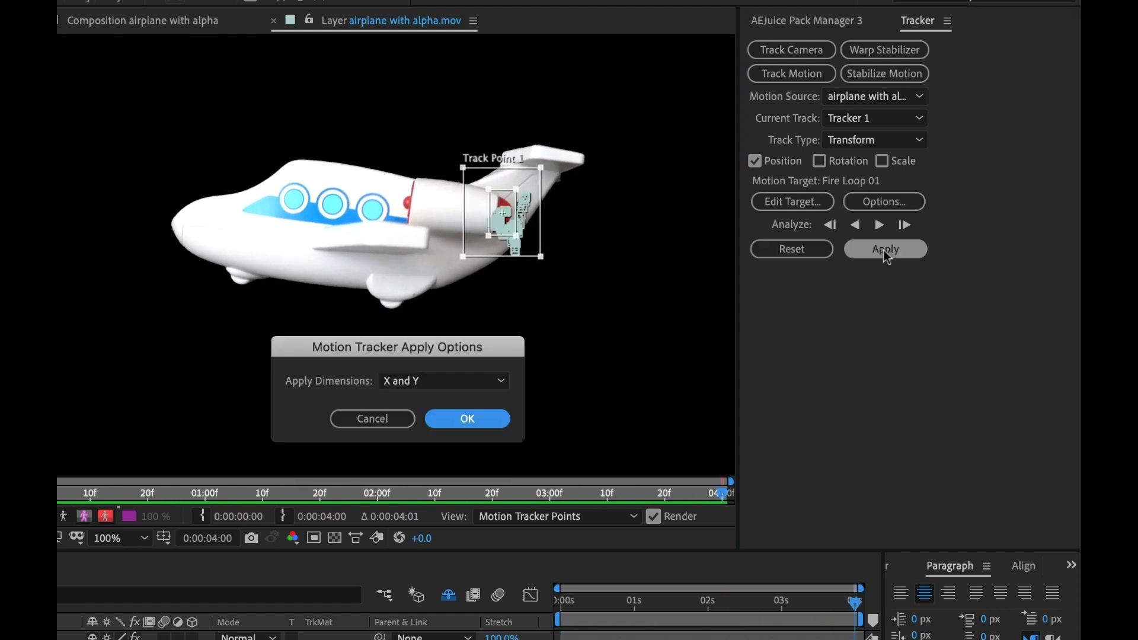
click(446, 419)
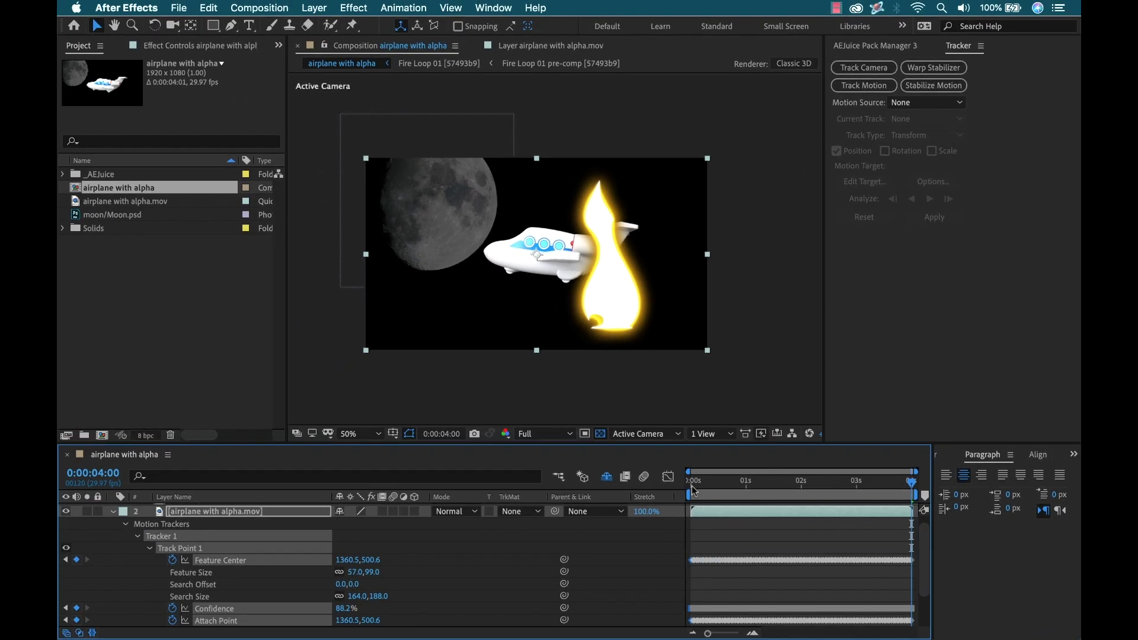
Step: Select Fire Loop 01 and reveal its Scale, Rotation and Anchor Point properties
drag(718, 489, 739, 491)
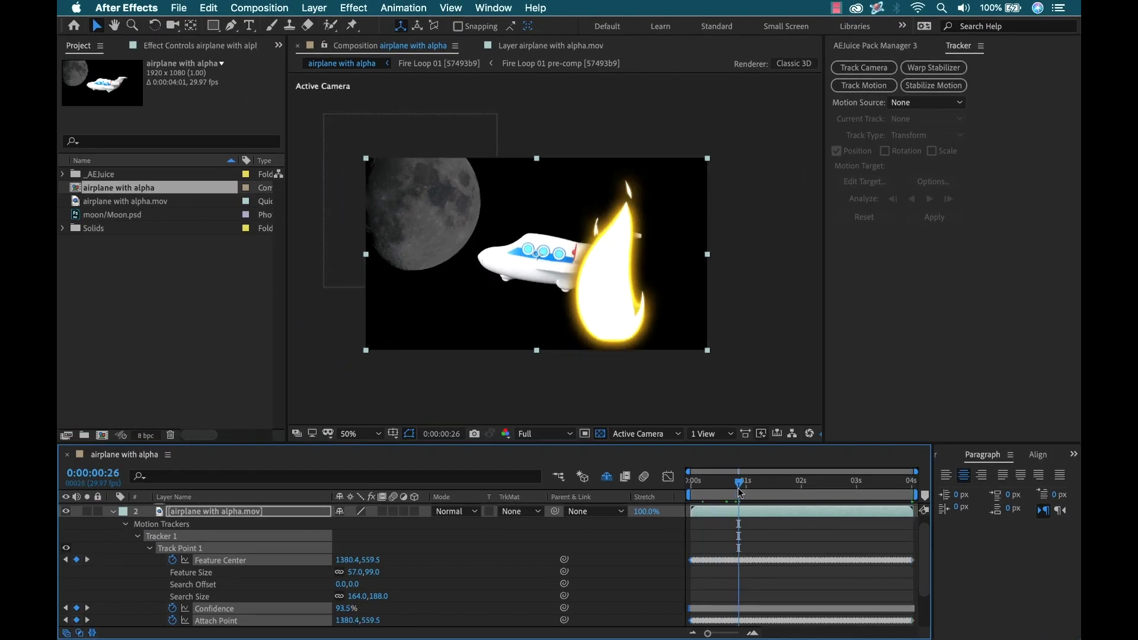
click(212, 511)
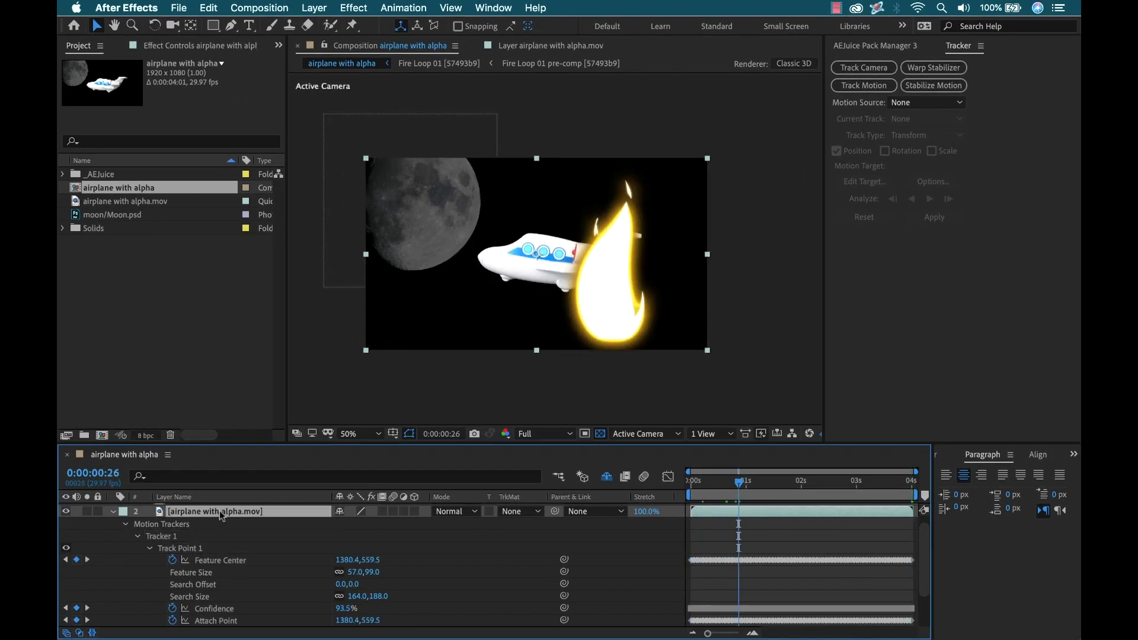
click(113, 522)
click(190, 510)
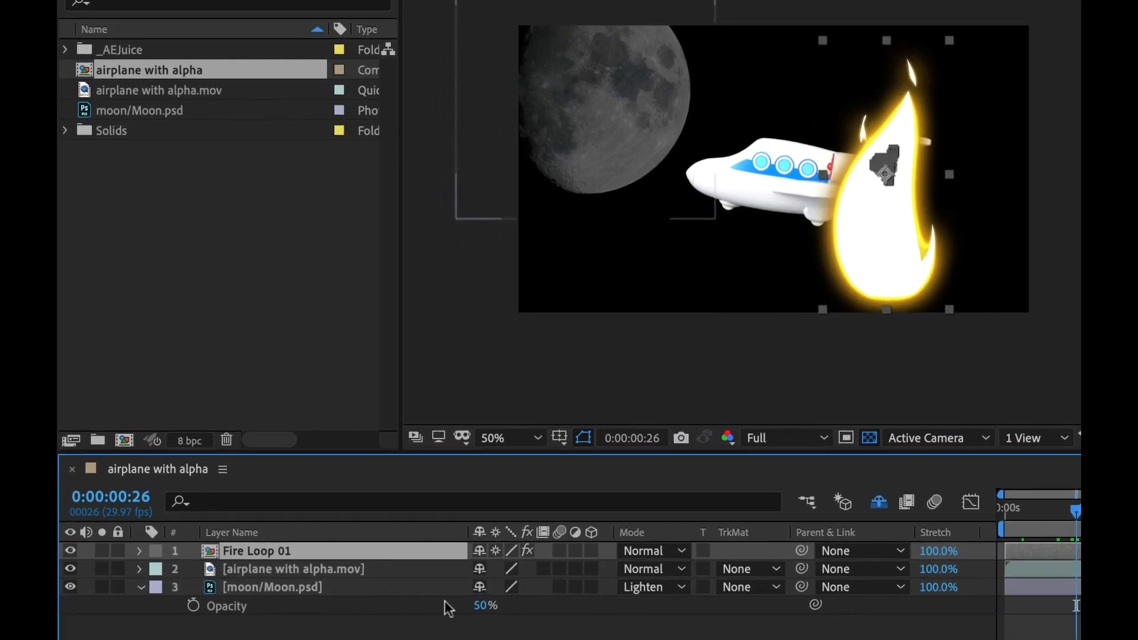
key(s)
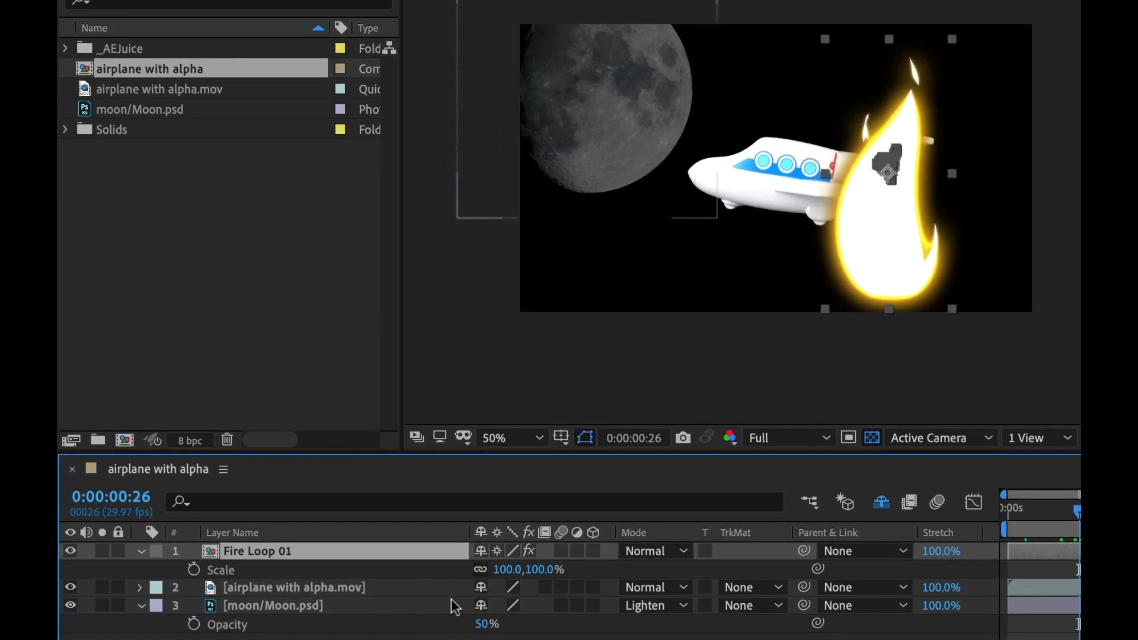
key(shift+r)
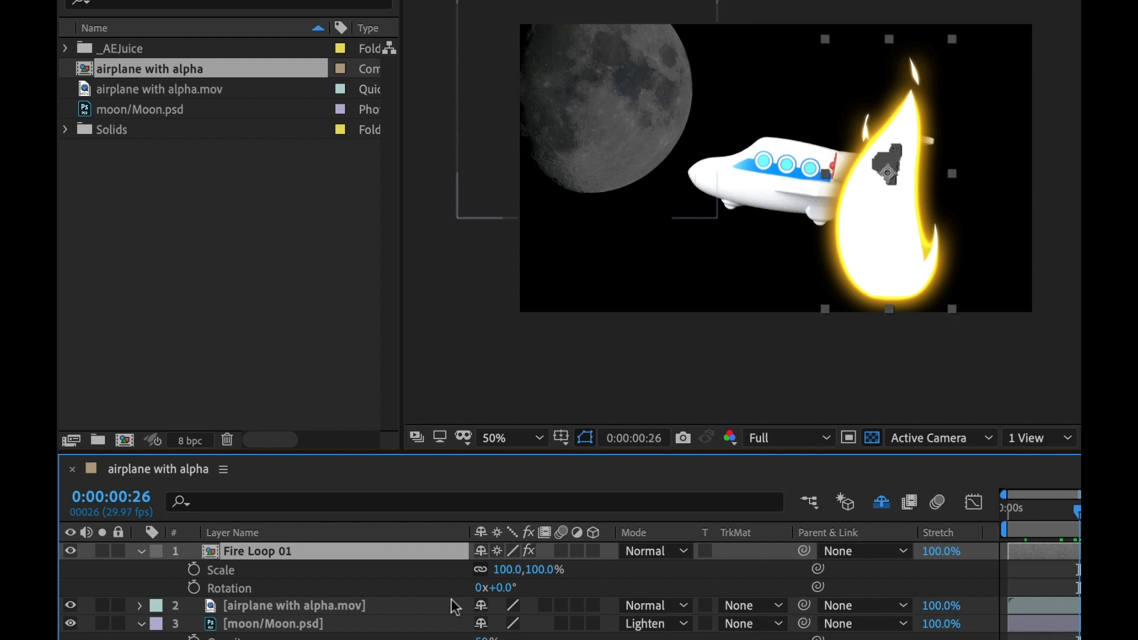
key(shift+a)
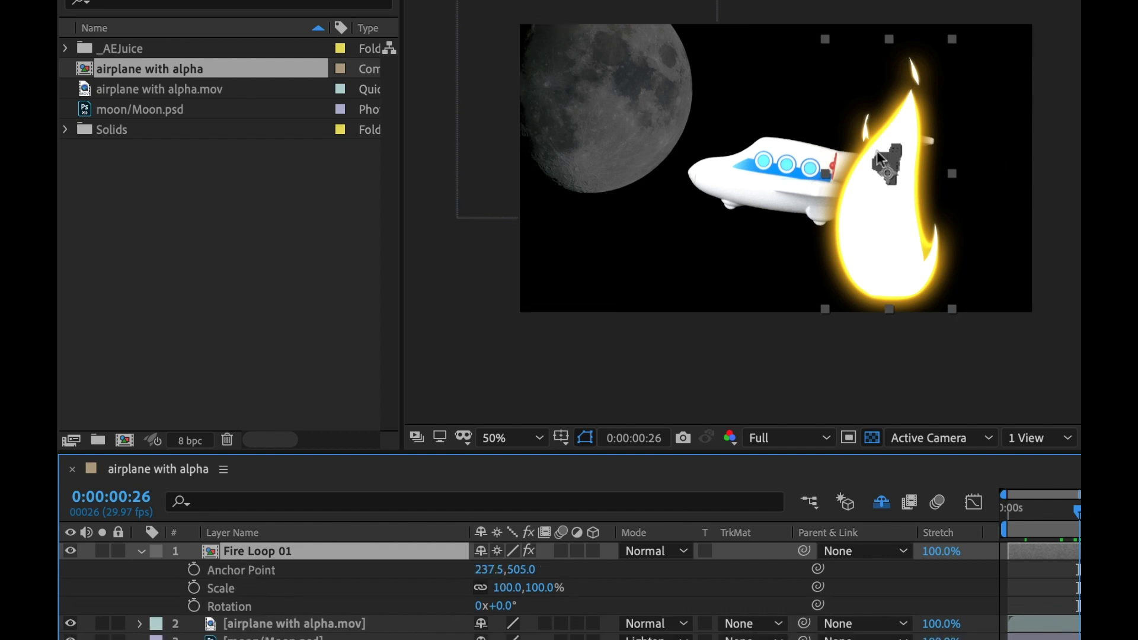
Step: Set Fire Loop 01's Scale to 20% and Rotation to 97°
key(slash)
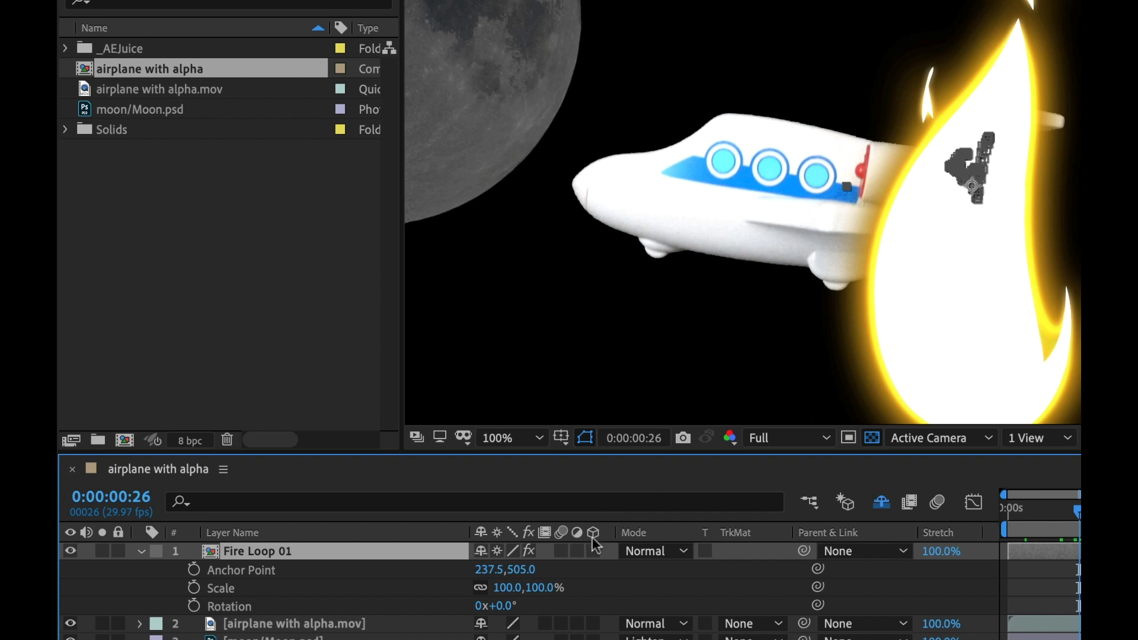
drag(520, 588, 509, 588)
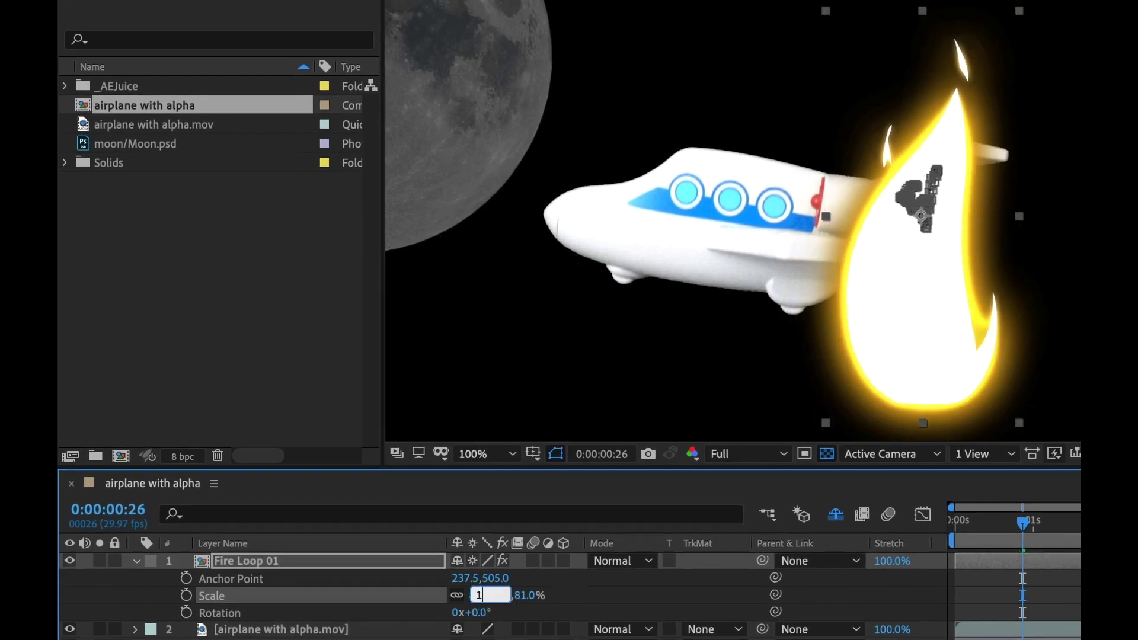
key(Return)
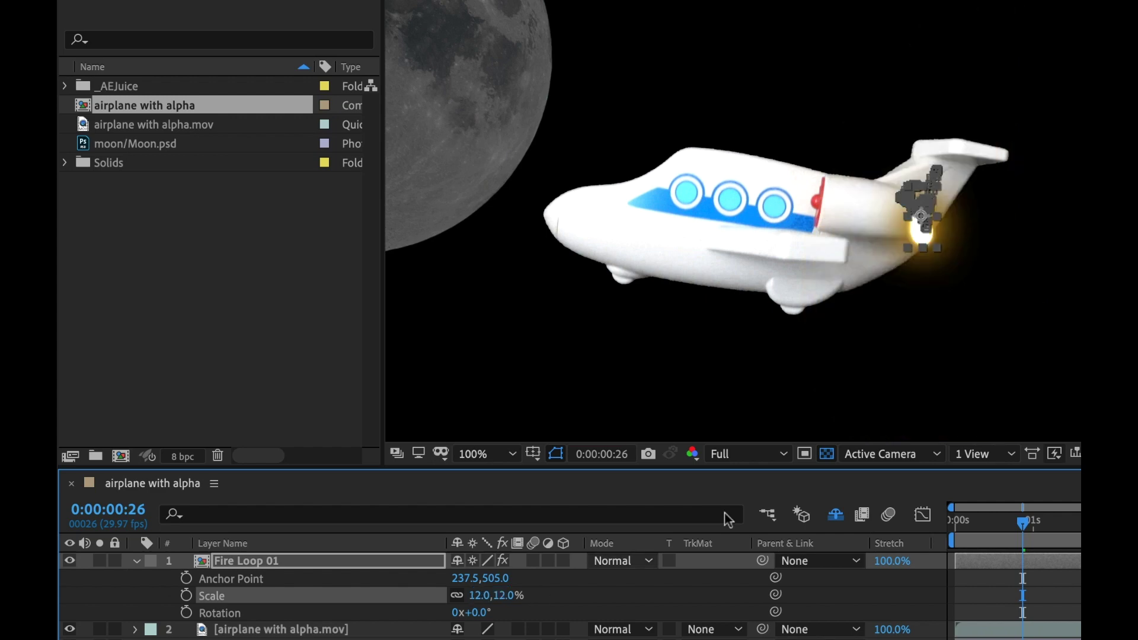
key(period)
drag(481, 595, 510, 612)
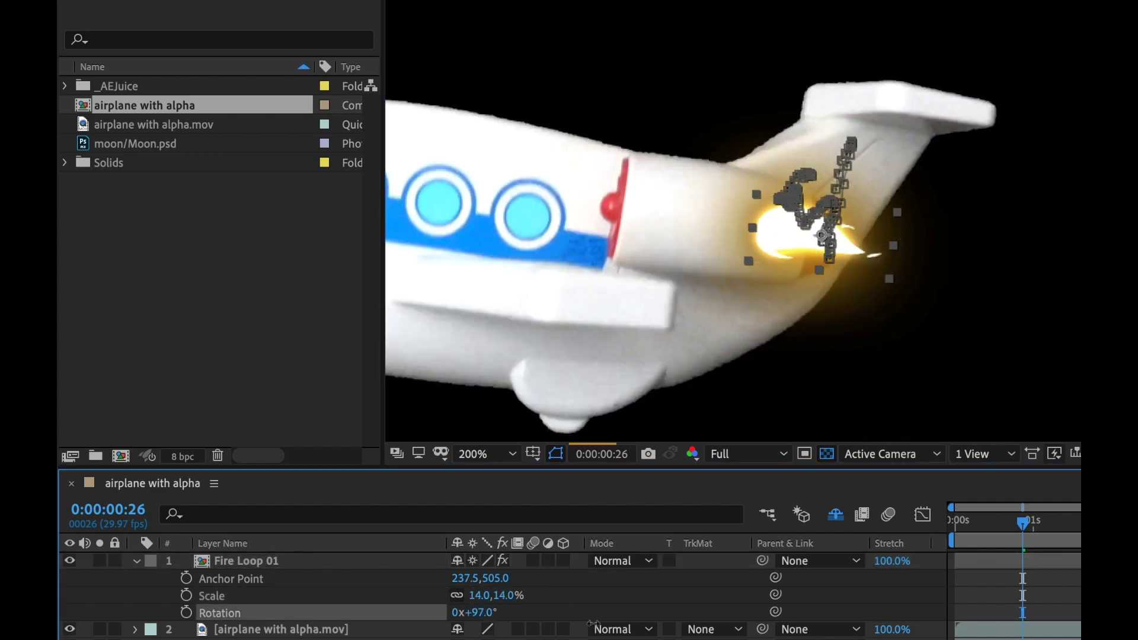
click(483, 595)
text(20)
key(Return)
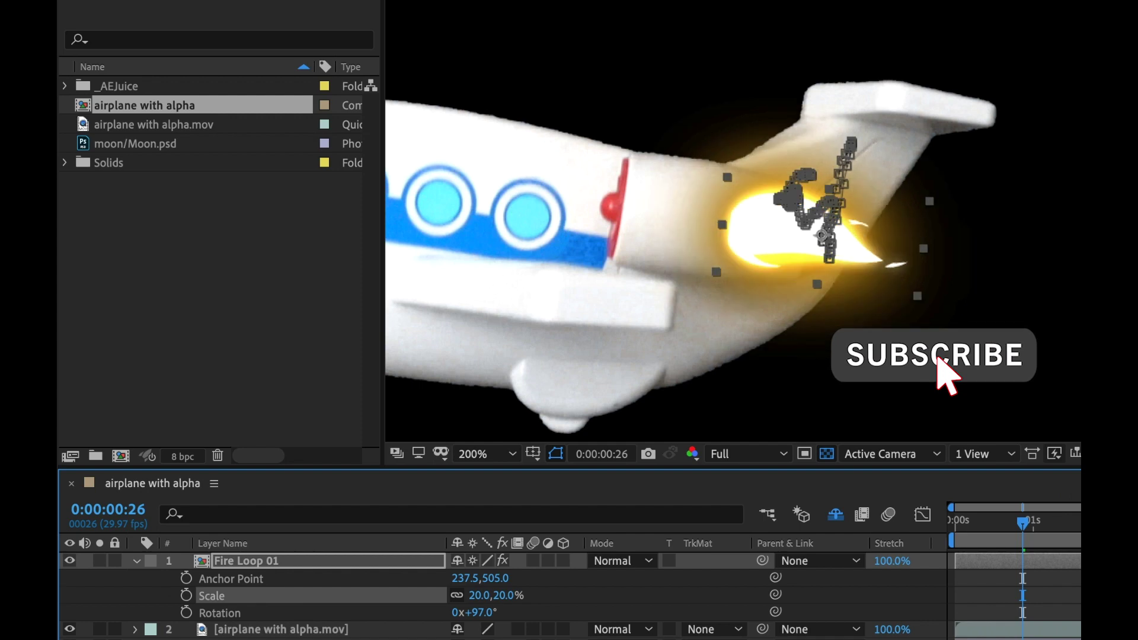
Step: Shift the flame's anchor point so it trails behind the rear engine
drag(469, 578, 583, 587)
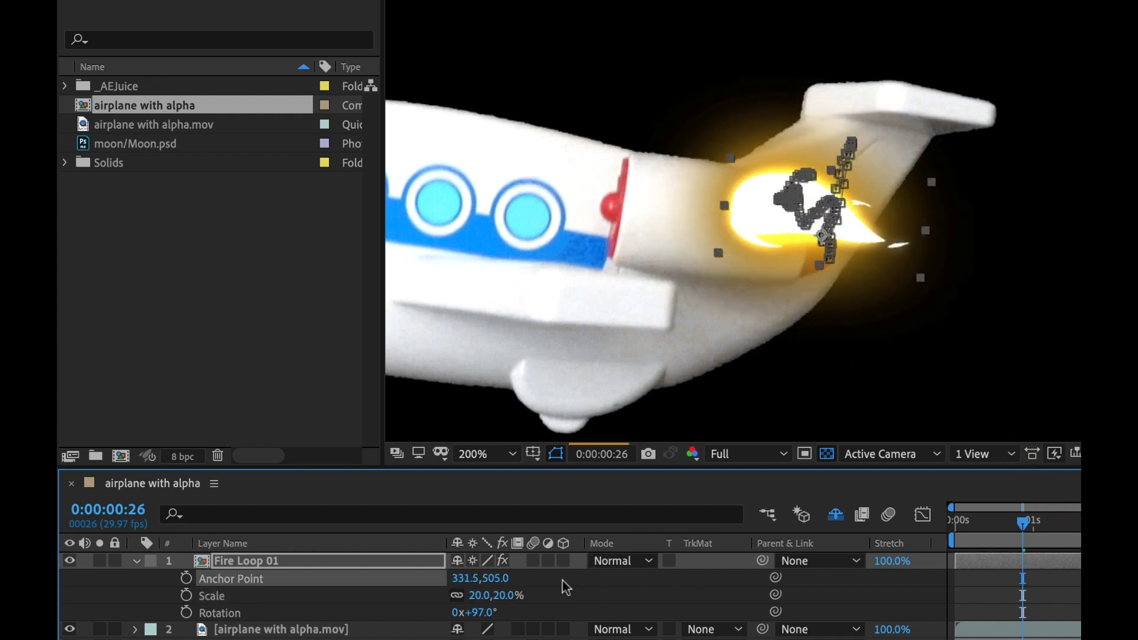
drag(495, 577, 543, 576)
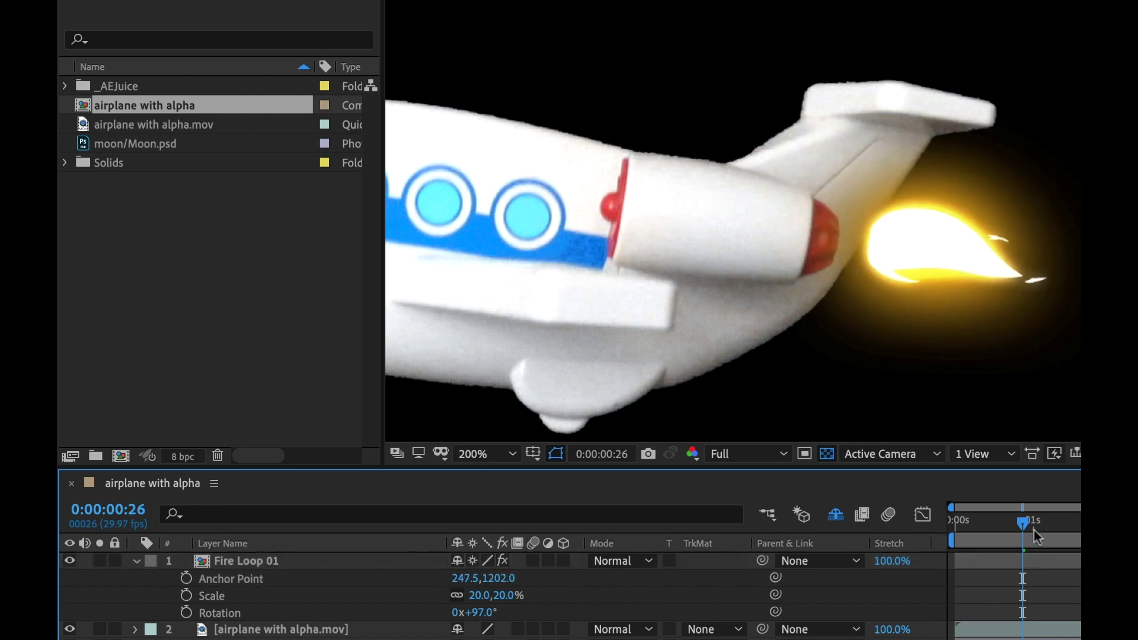
drag(1033, 530, 1057, 522)
drag(859, 283, 857, 276)
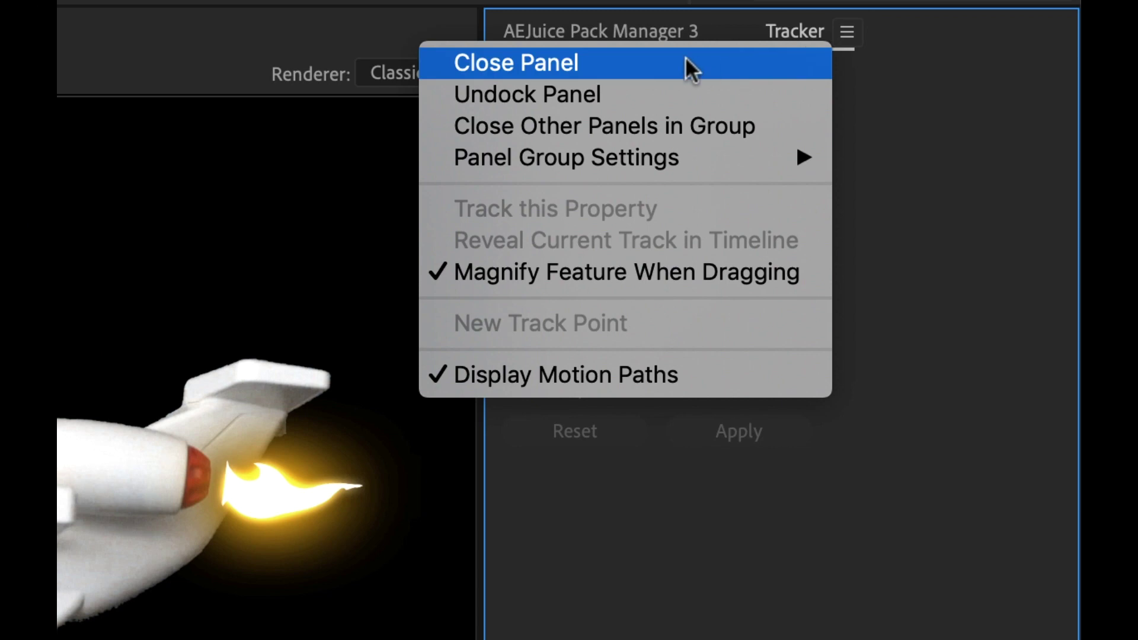
Step: Close the Tracker, widen AEJuice, and pick the first Stars Falling result for 'star'
click(683, 64)
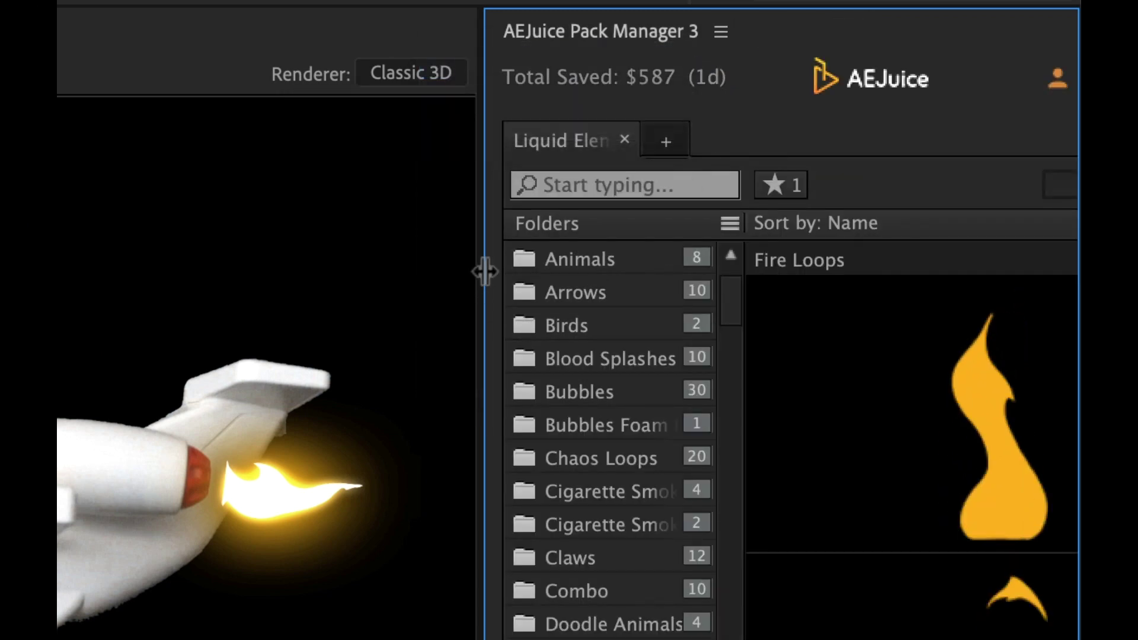
drag(483, 272, 223, 272)
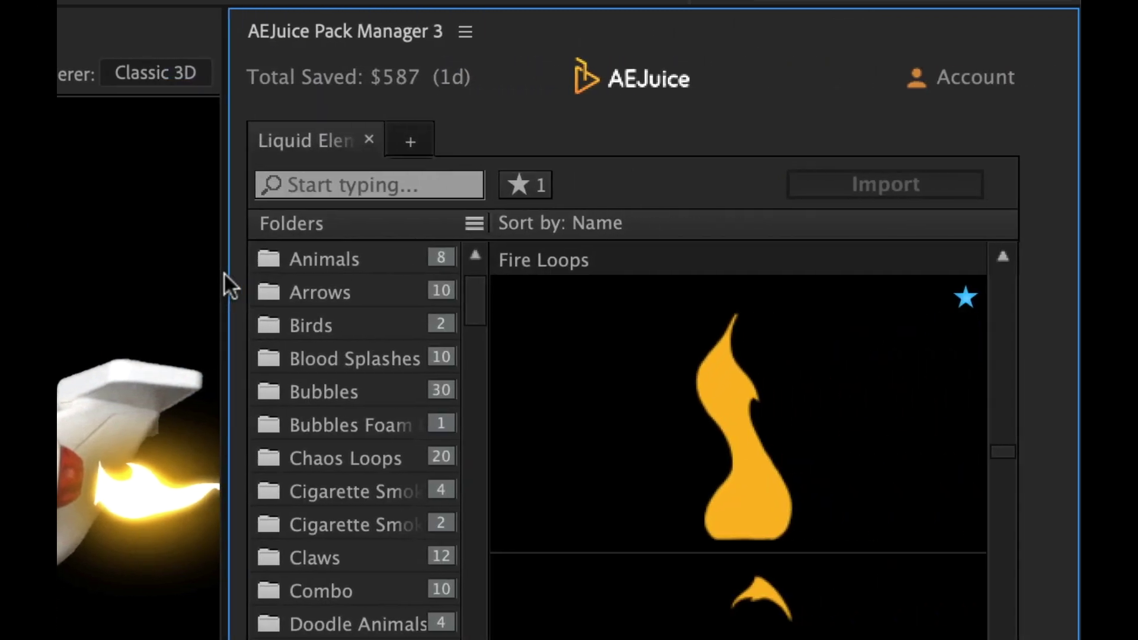
click(388, 181)
text(star)
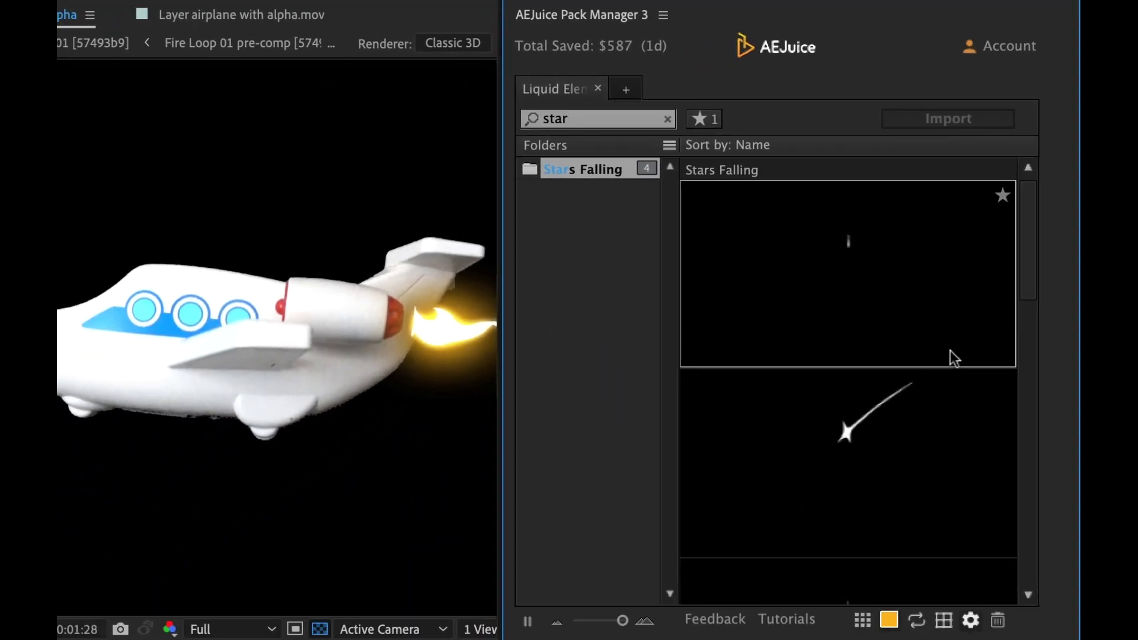
click(831, 260)
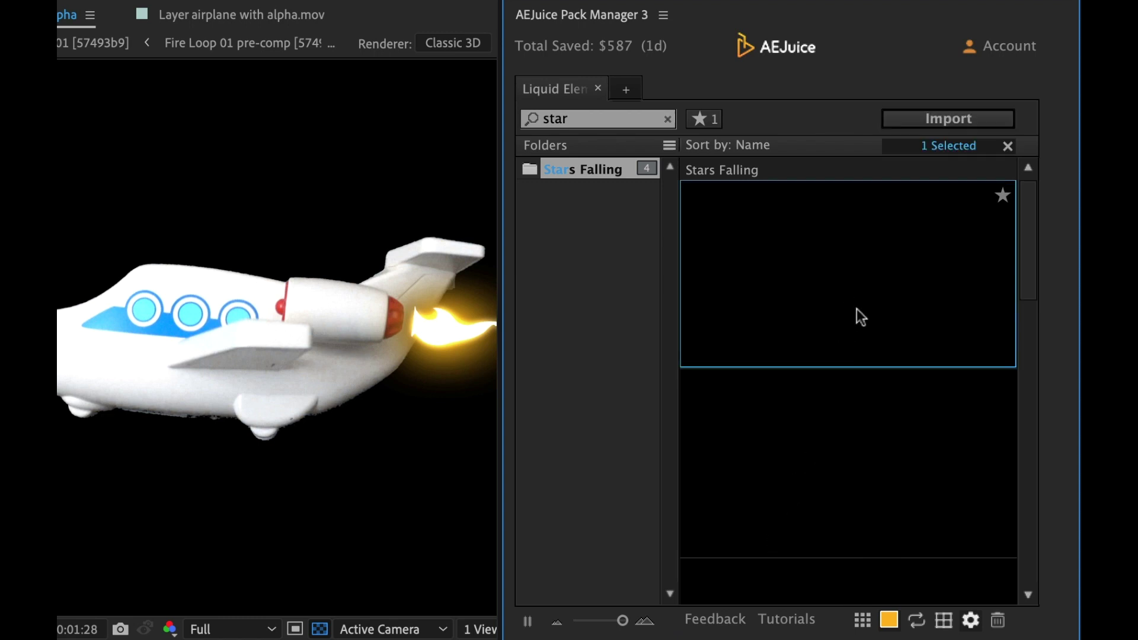
Step: Set the element main colour to white and import the Stars Falling element
click(889, 620)
drag(189, 527, 101, 533)
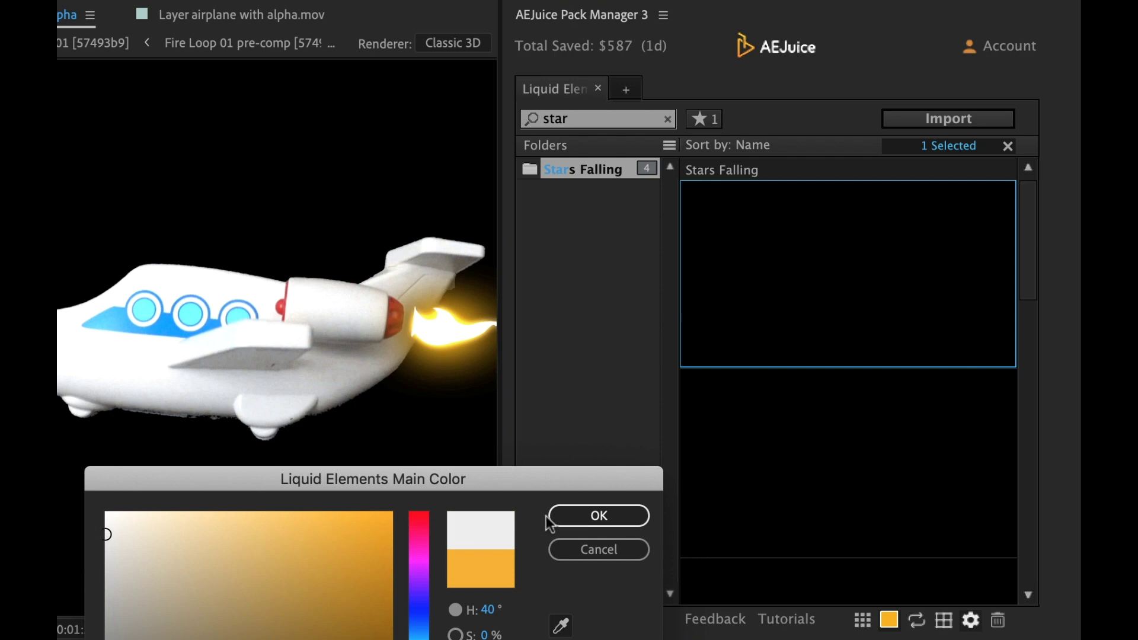
click(600, 515)
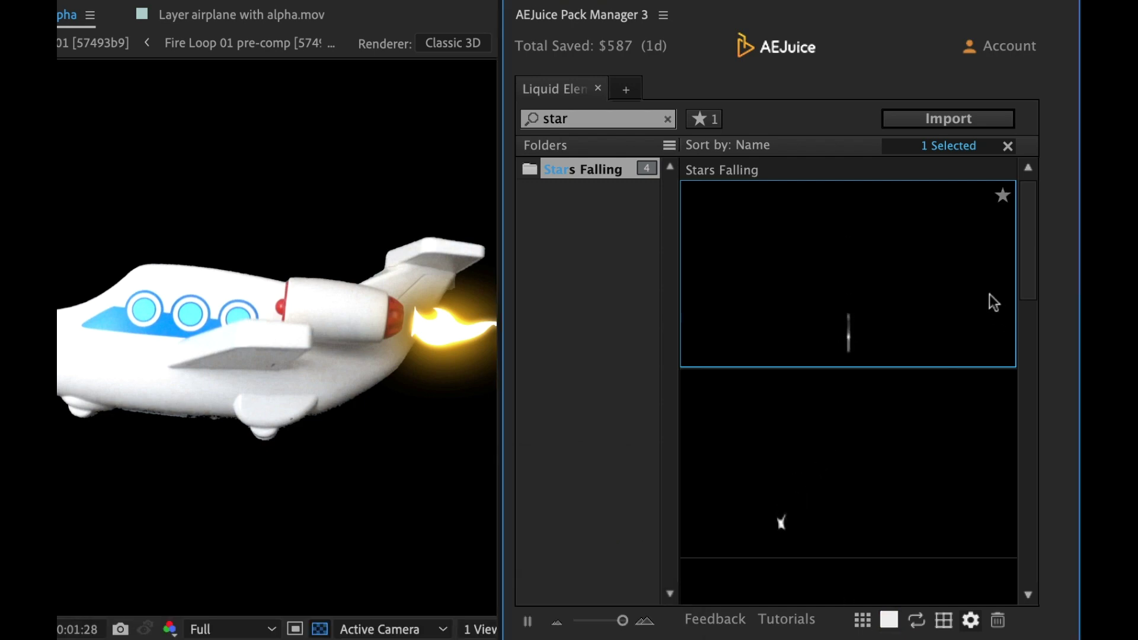
click(933, 121)
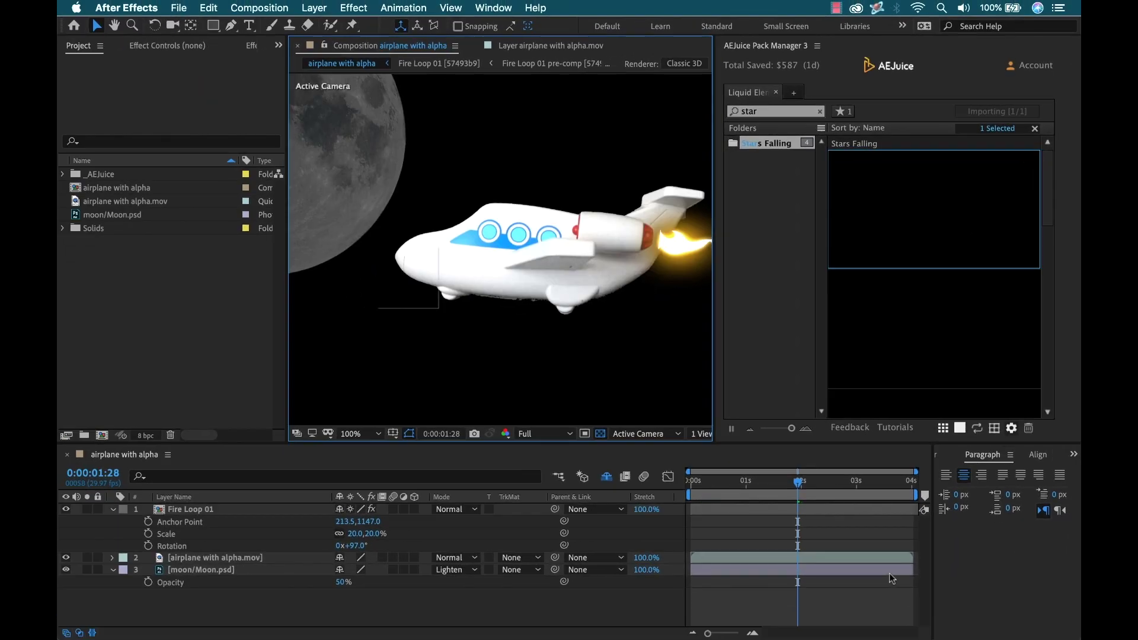
Step: Shrink and tilt Star Falling 01 and set its opacity to 75%
key(comma)
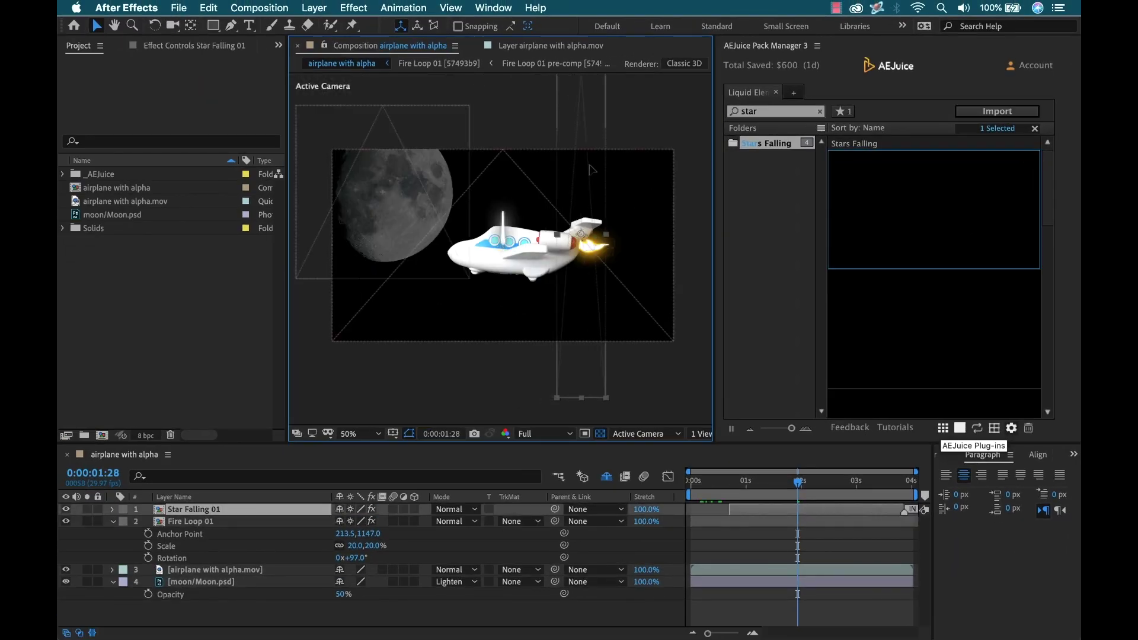
key(s)
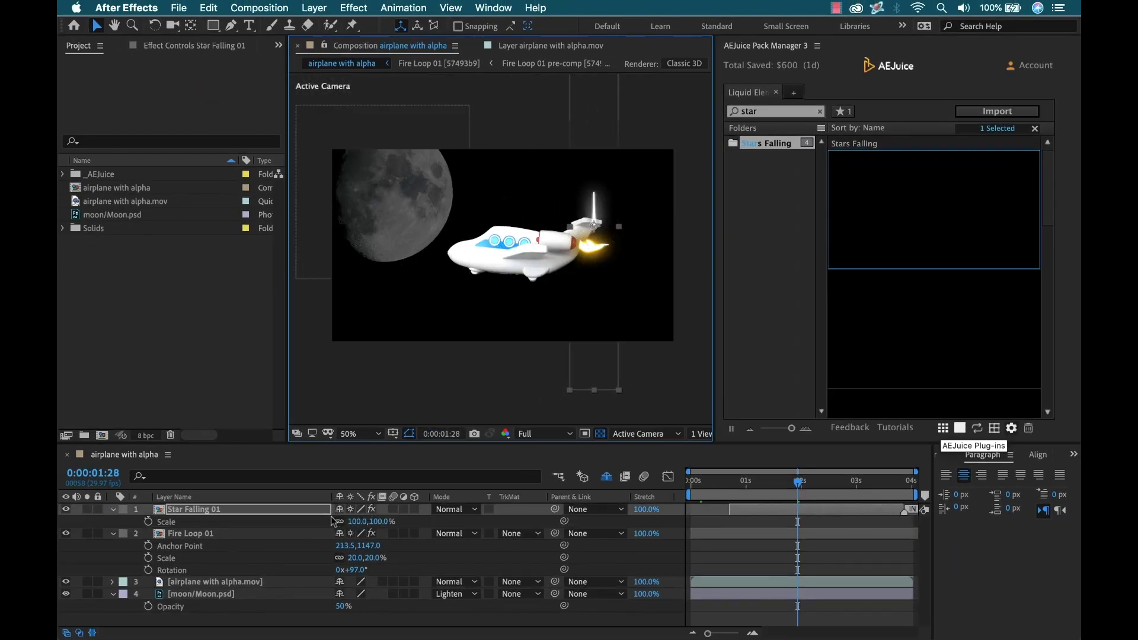
drag(356, 521, 325, 522)
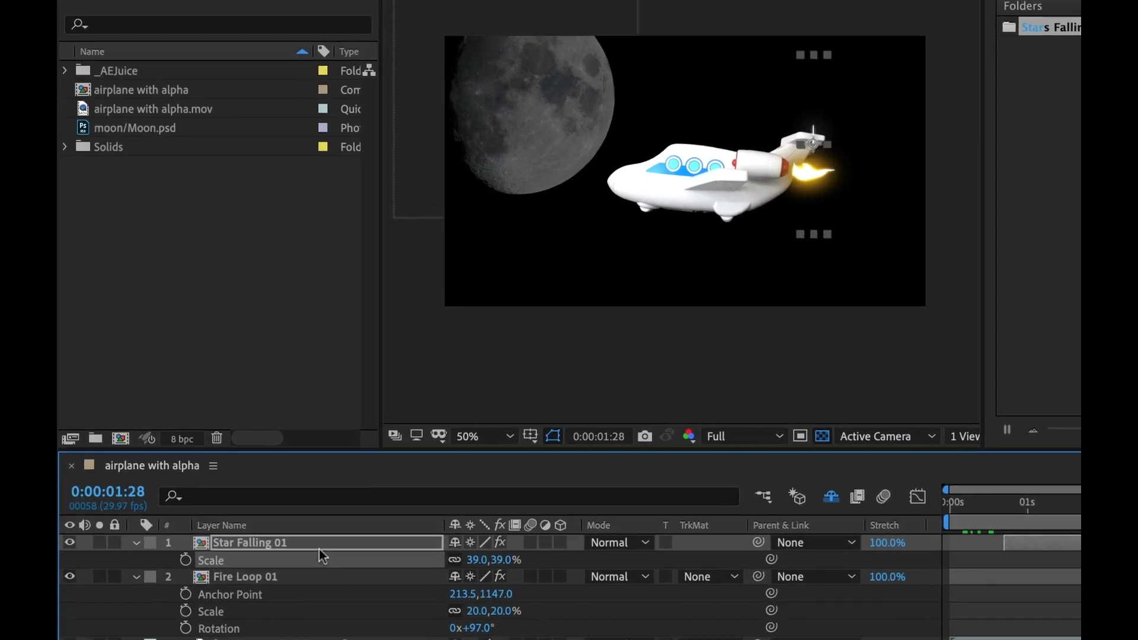
key(r)
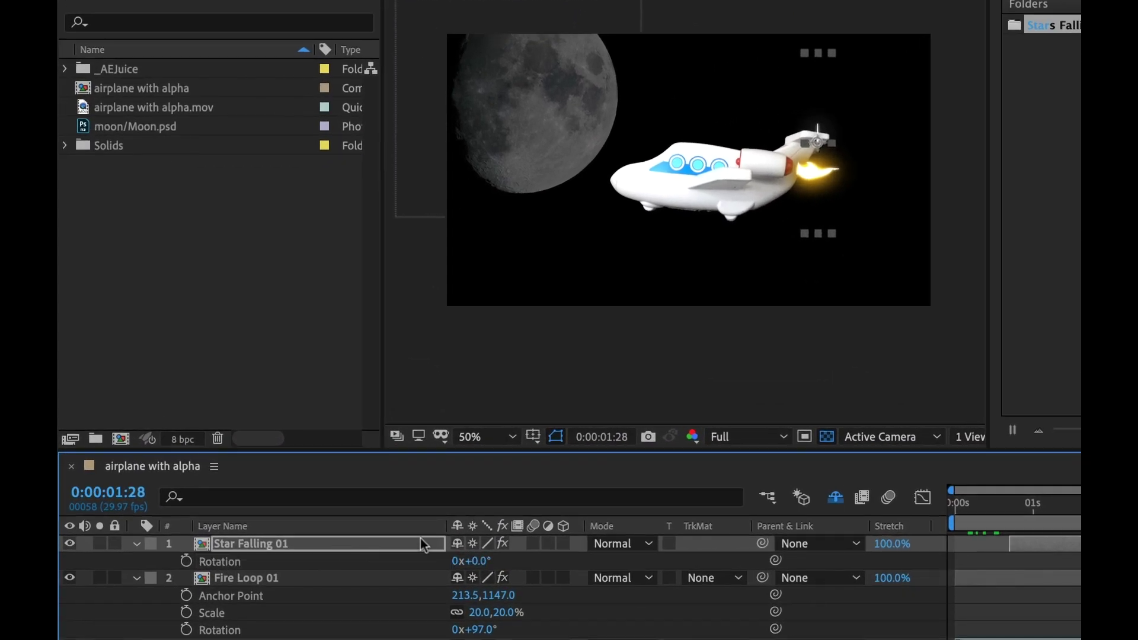
drag(480, 564, 462, 552)
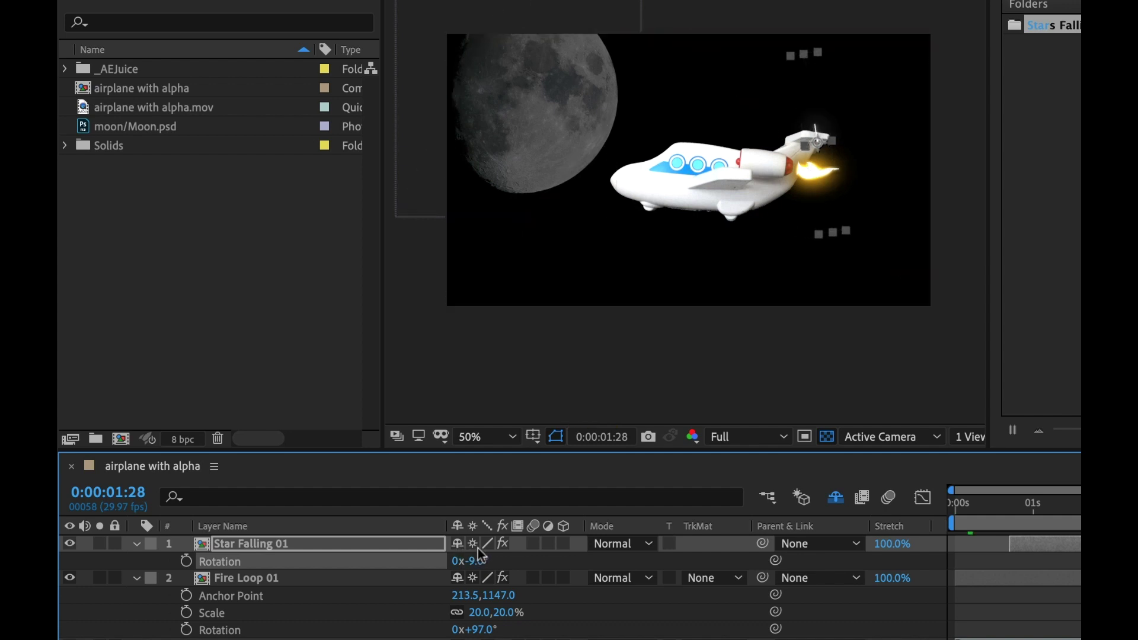
key(t)
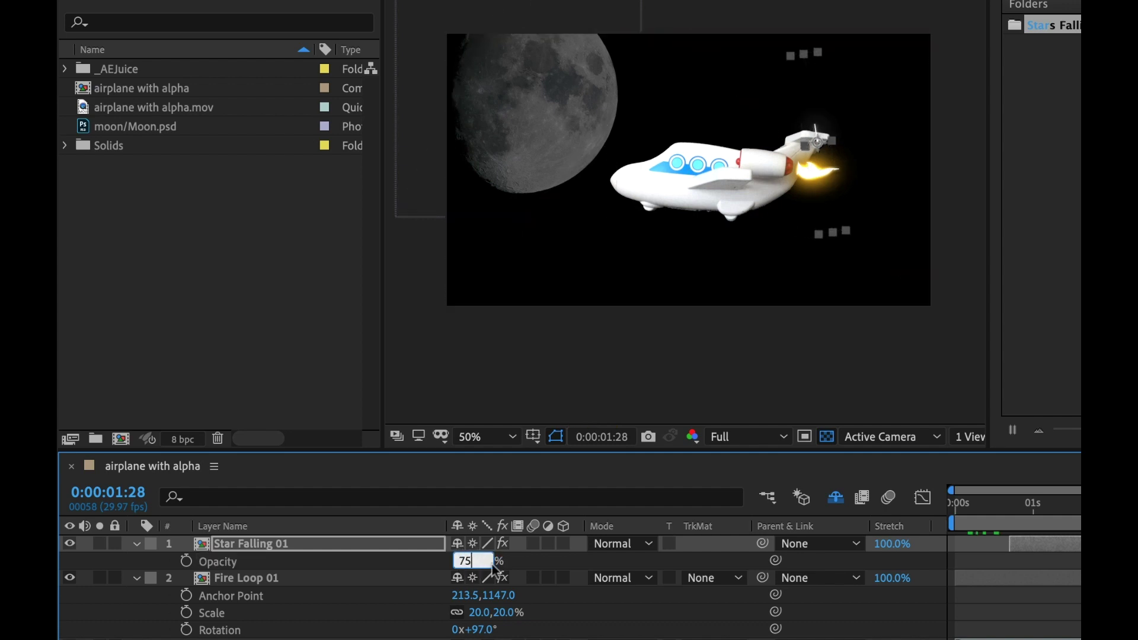
key(Return)
Step: Move the stars up-right, parent them to Moon.psd, and place the layer below the airplane
drag(811, 125, 828, 77)
click(1039, 615)
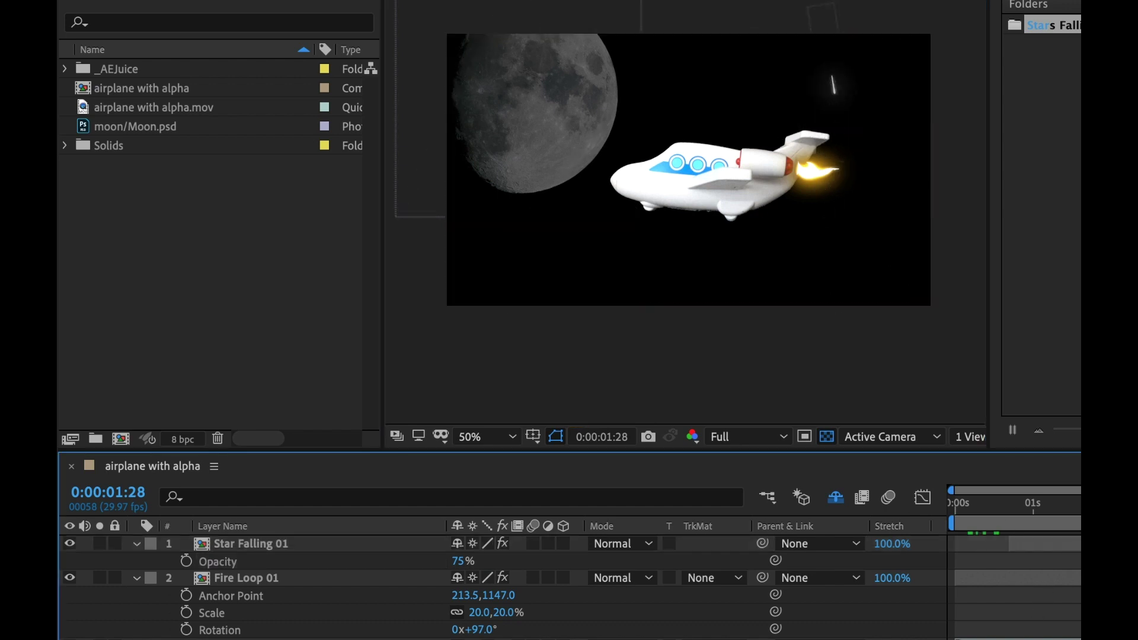
drag(1065, 505, 1084, 506)
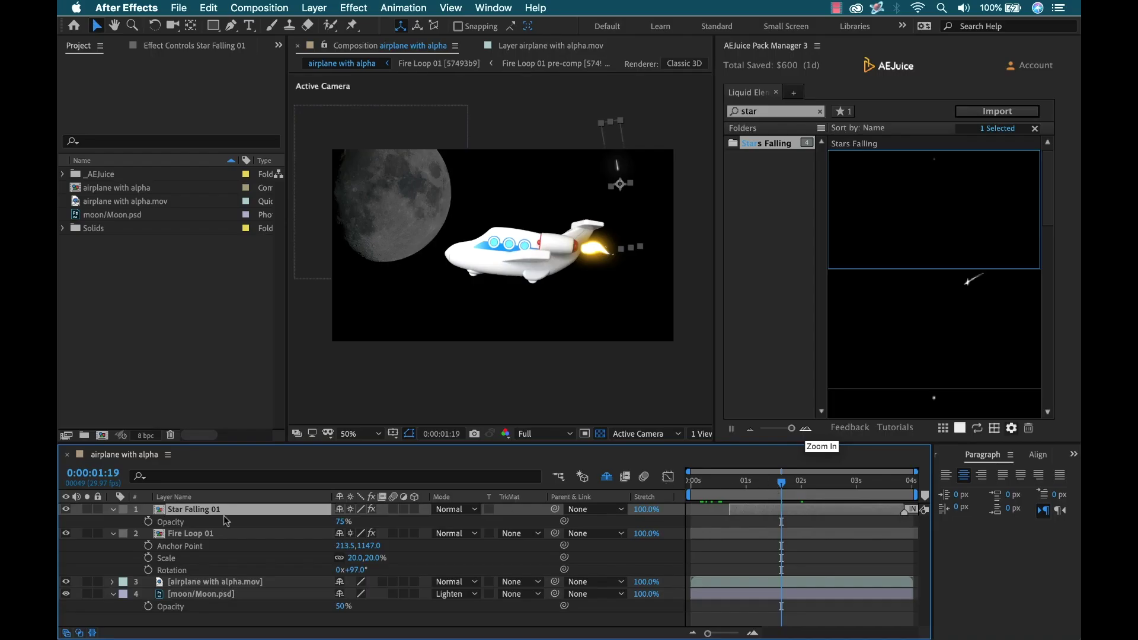
drag(555, 509, 195, 594)
drag(194, 511, 194, 581)
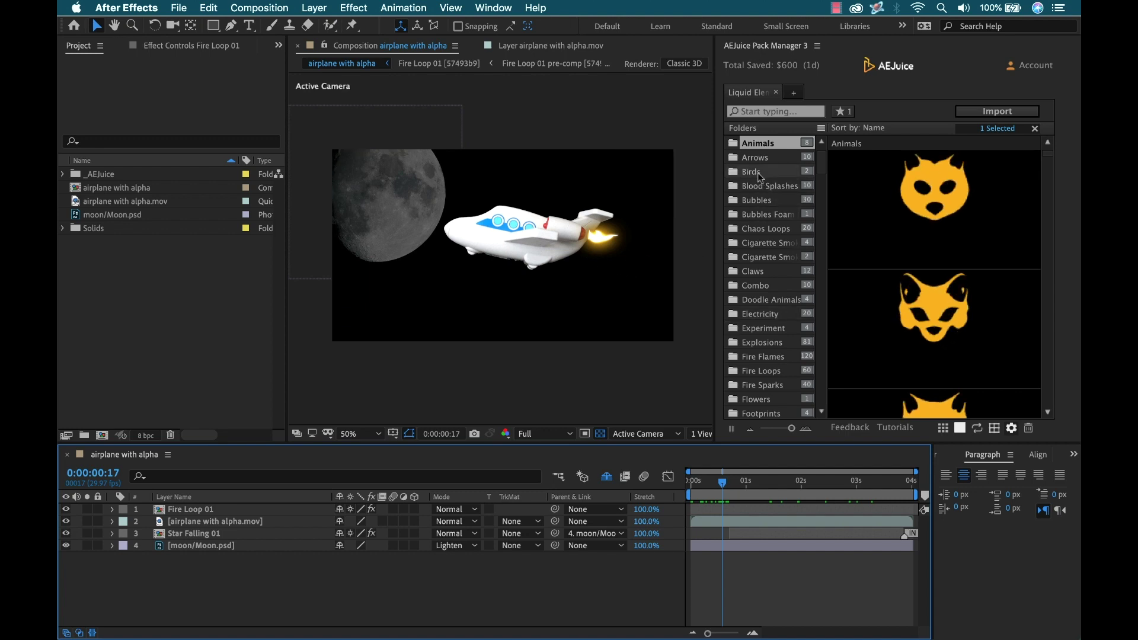
Step: Open the Birds collection and apply a different style in Liquid Elements Settings
click(757, 172)
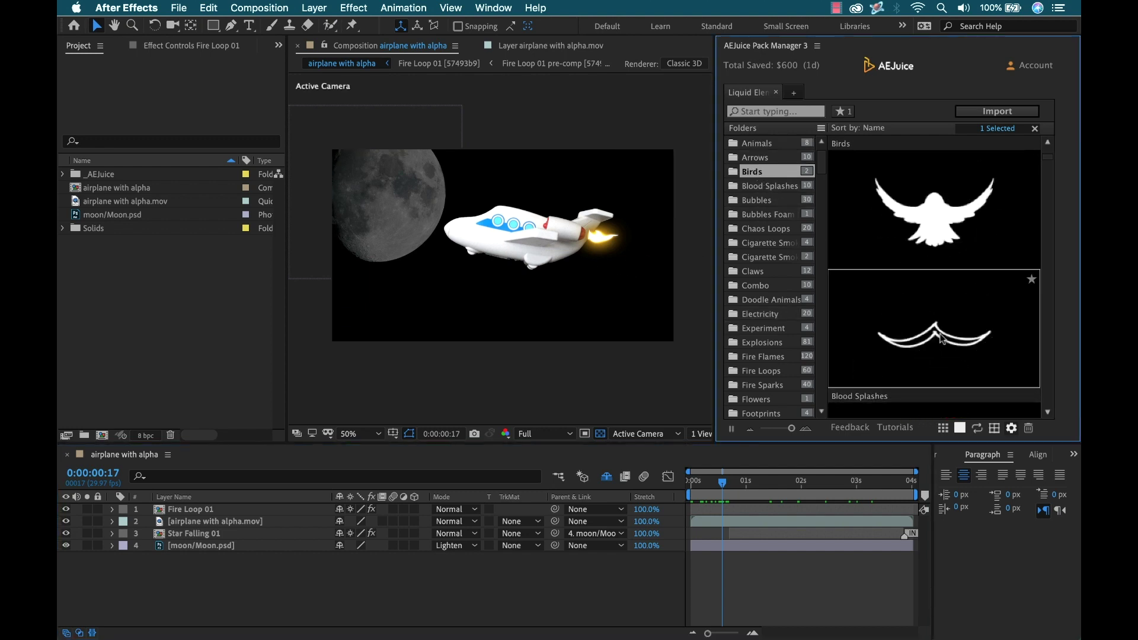
scroll(940, 333, down, 2)
scroll(941, 334, down, 1)
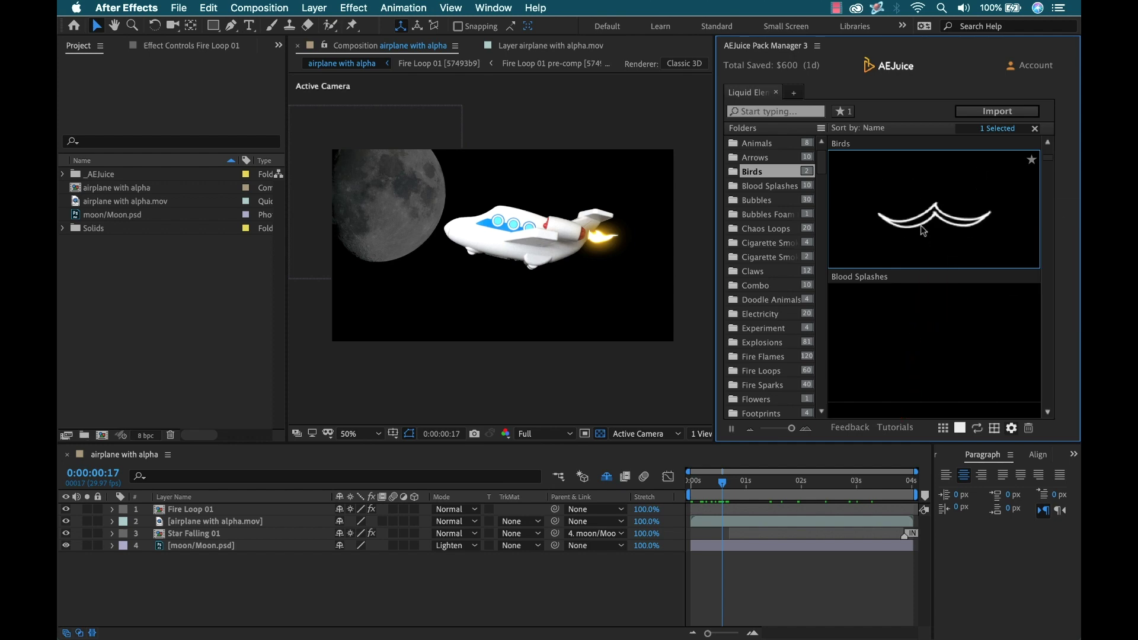
scroll(938, 264, up, 2)
scroll(937, 263, down, 1)
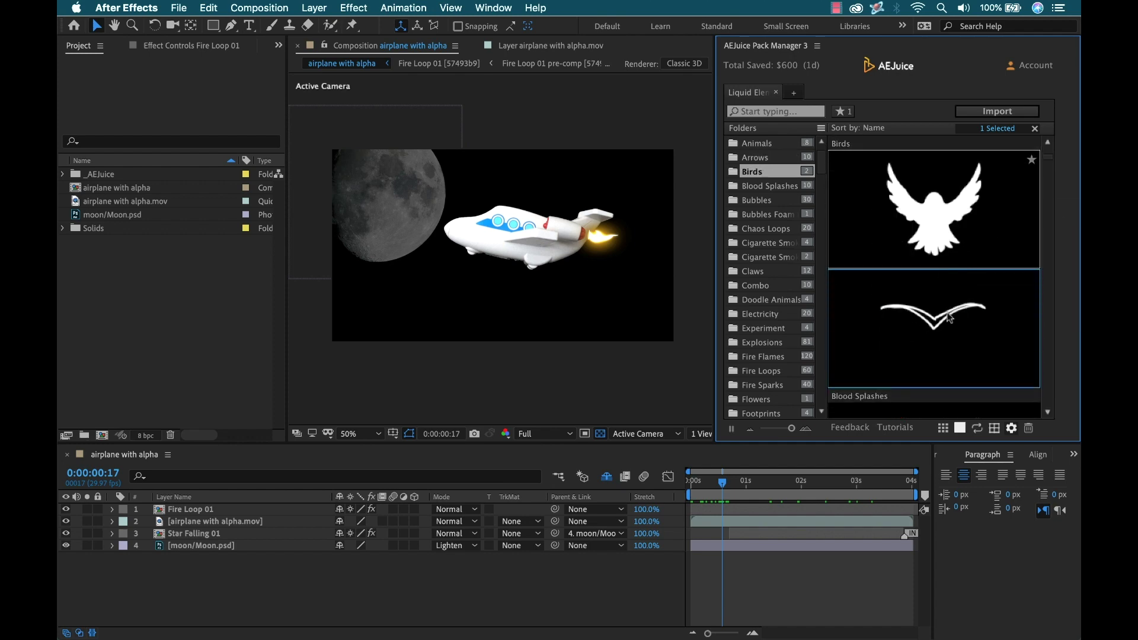
click(1011, 427)
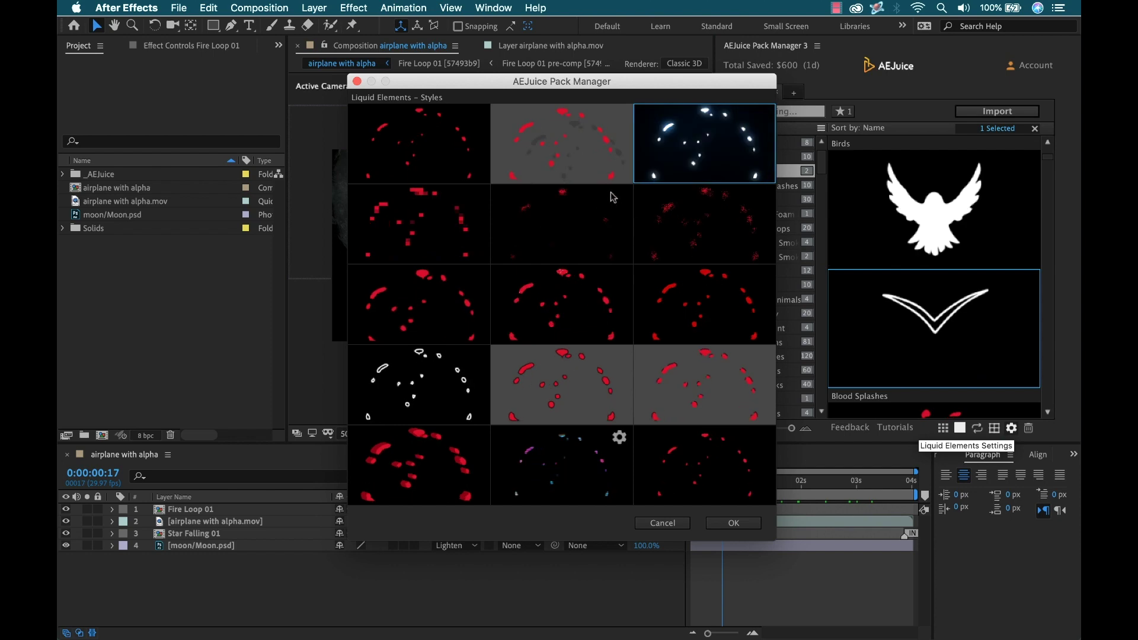
click(426, 154)
click(735, 523)
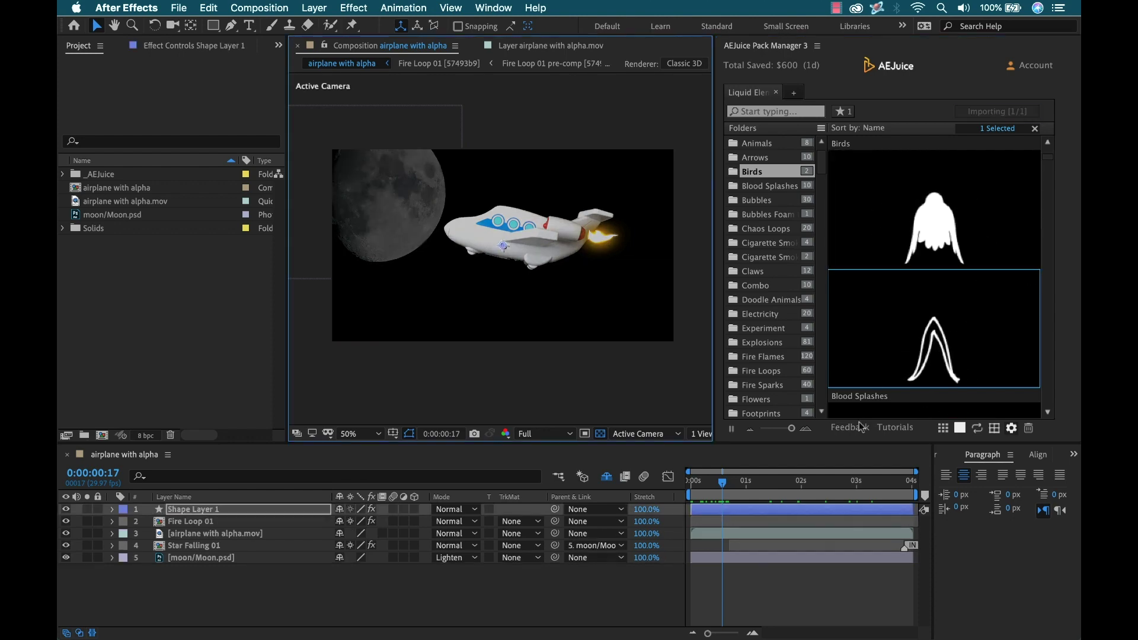
Step: Preview the composition and duplicate Bird Loop 01 with Ctrl+D
click(741, 516)
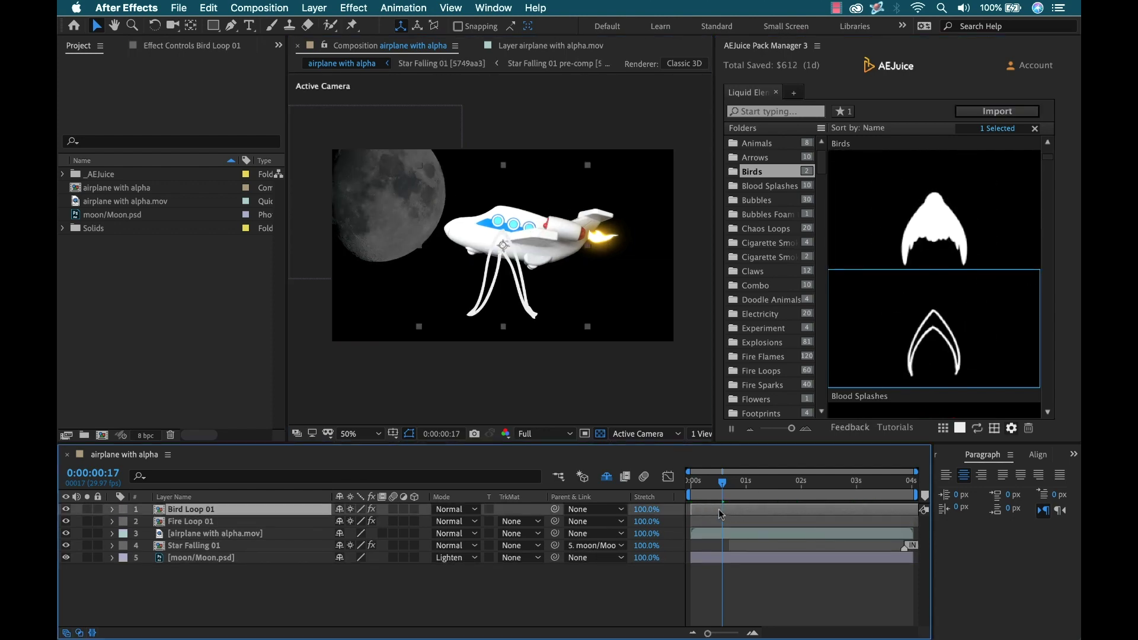
key(space)
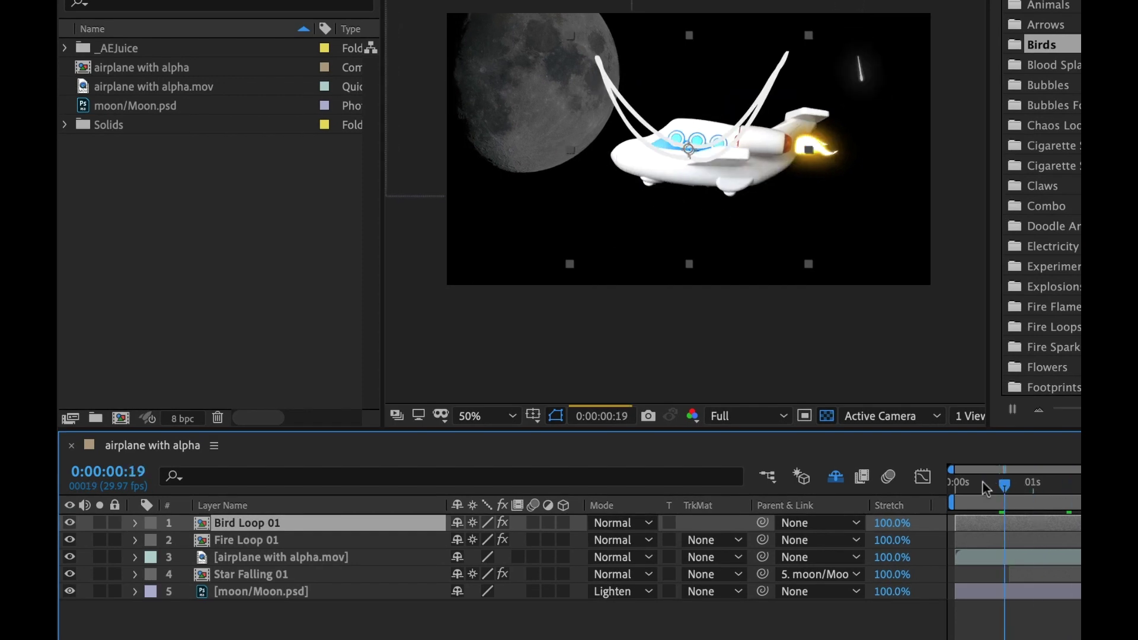
key(space)
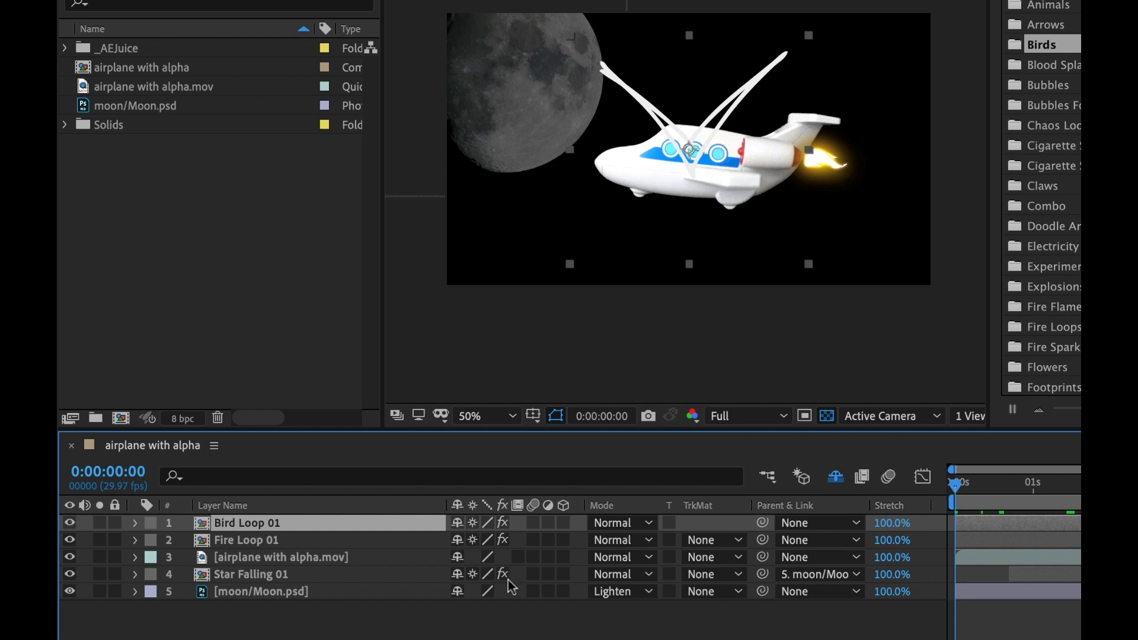
key(ctrl+d)
key(ctrl+d)
key(ctrl+d)
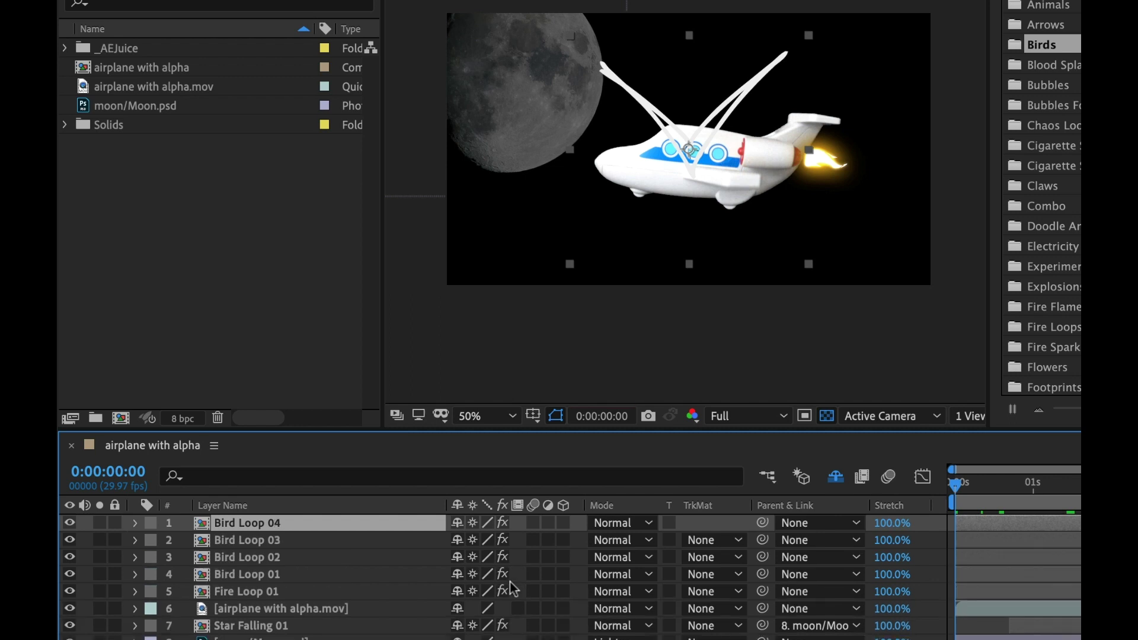
key(ctrl+d)
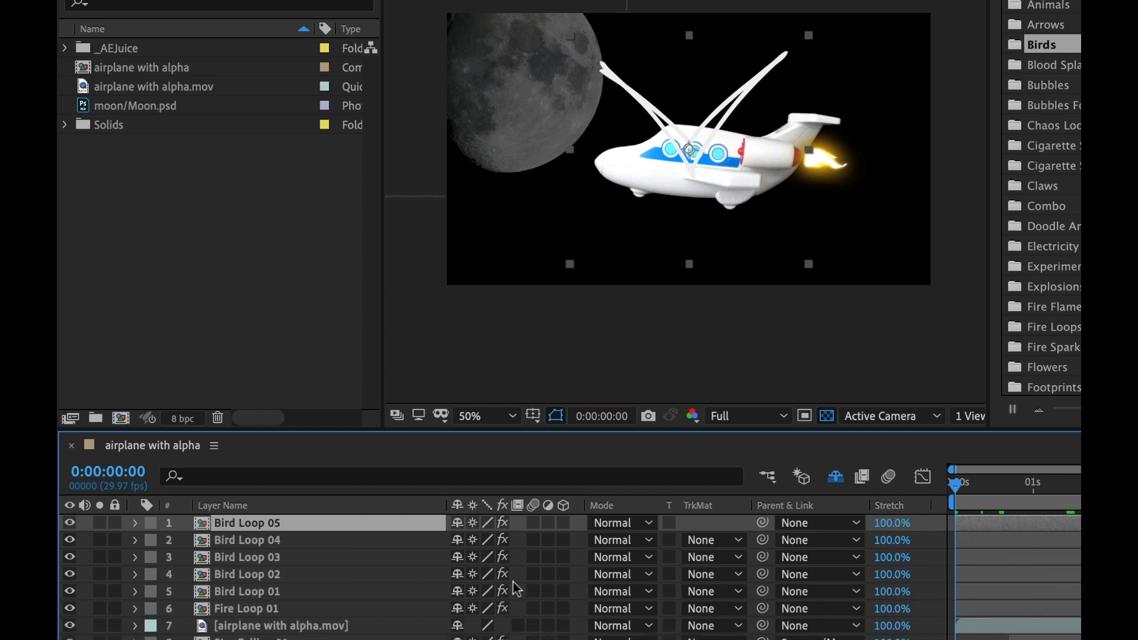
Step: Pre-compose all five bird loop layers into a precomp named 'bird flock'
shift+click(253, 592)
right_click(260, 556)
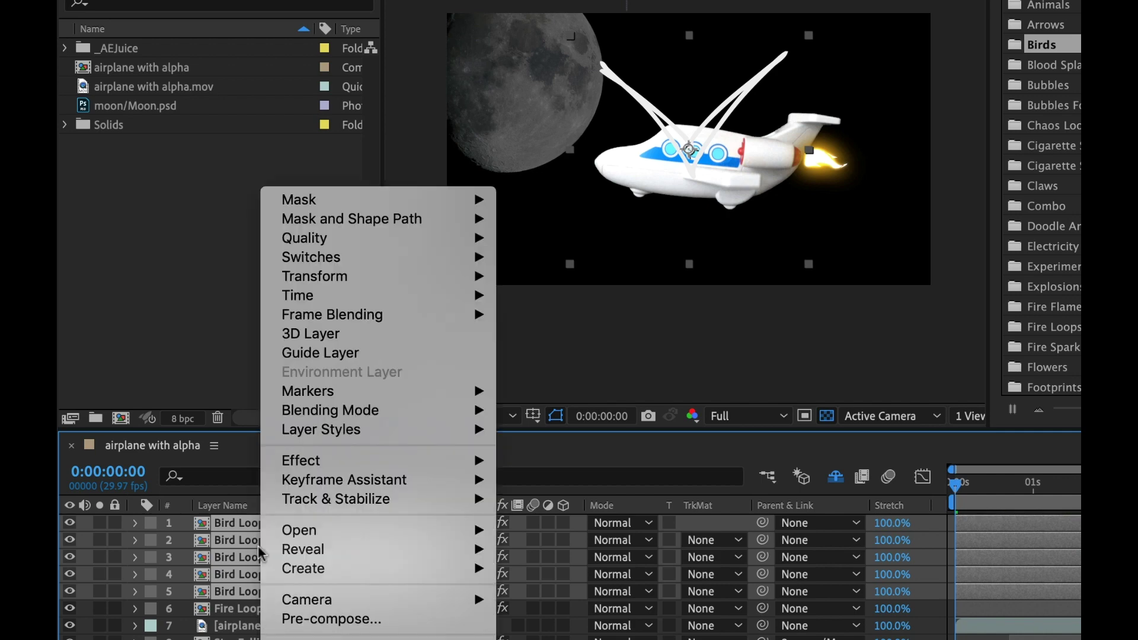
click(330, 618)
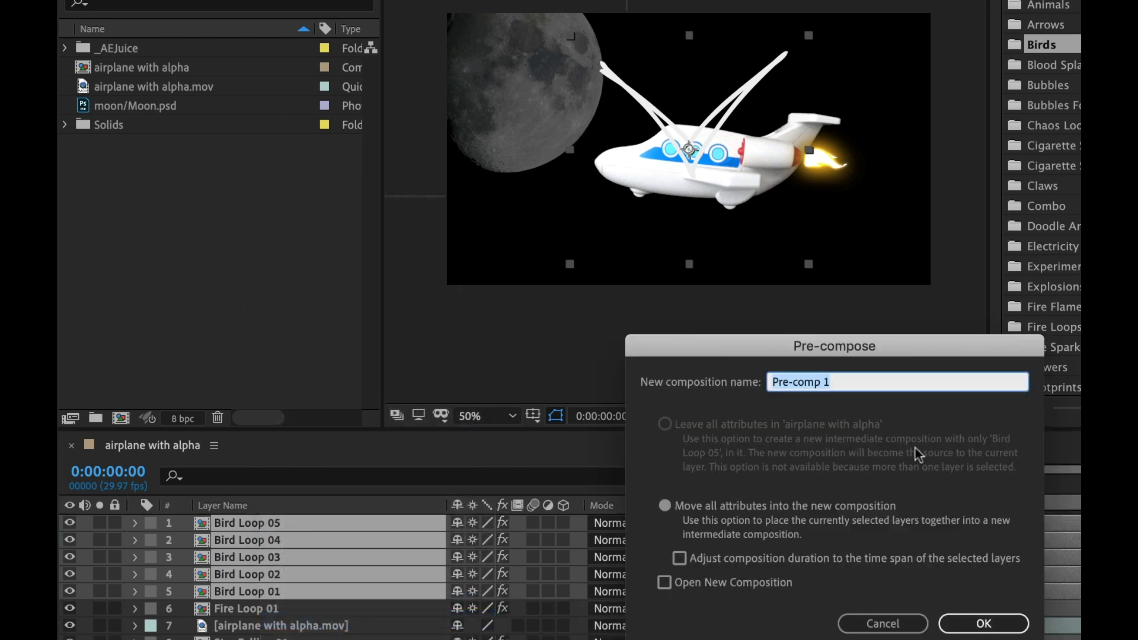
text(bird flock)
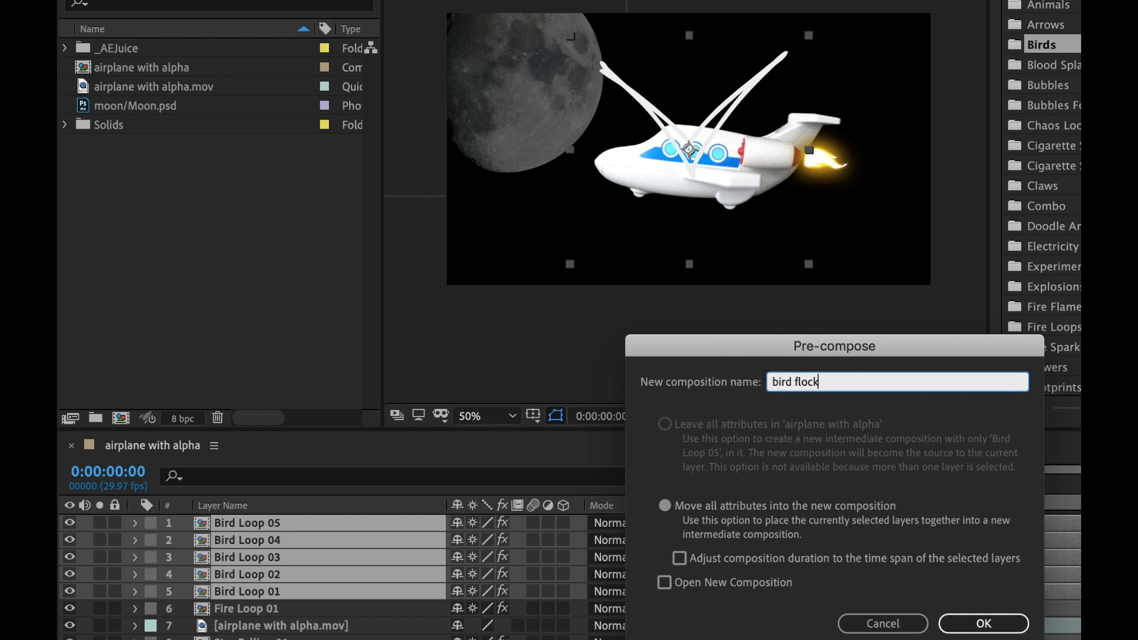
key(Return)
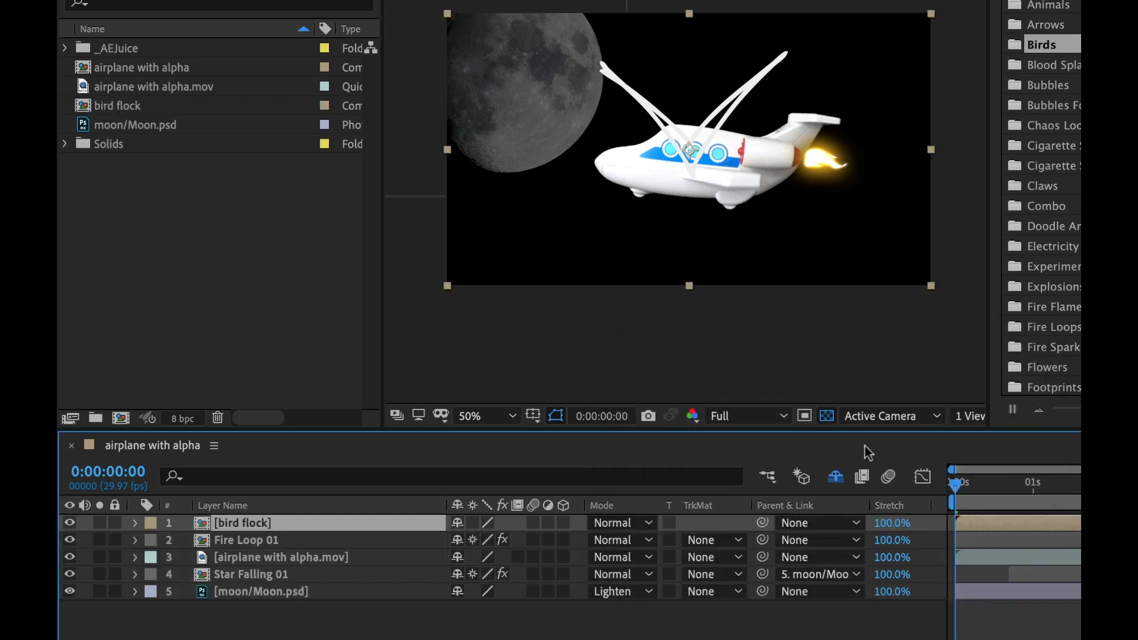
Step: Open the bird flock precomp, hide the transparency grid, and shrink all five birds together
double_click(201, 524)
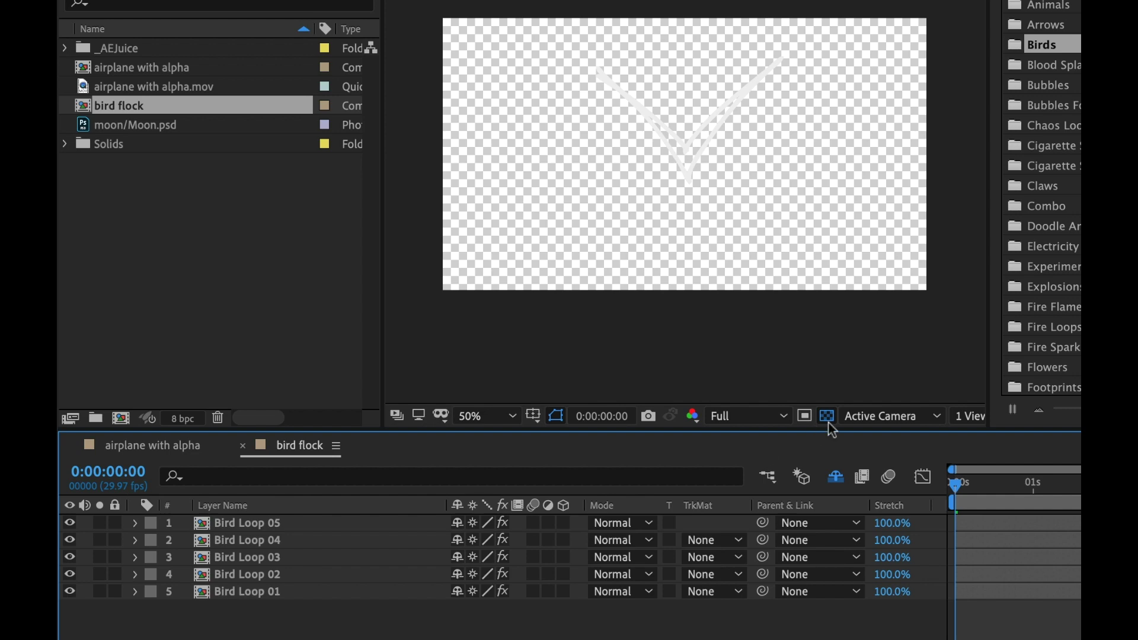
click(828, 417)
key(ctrl+a)
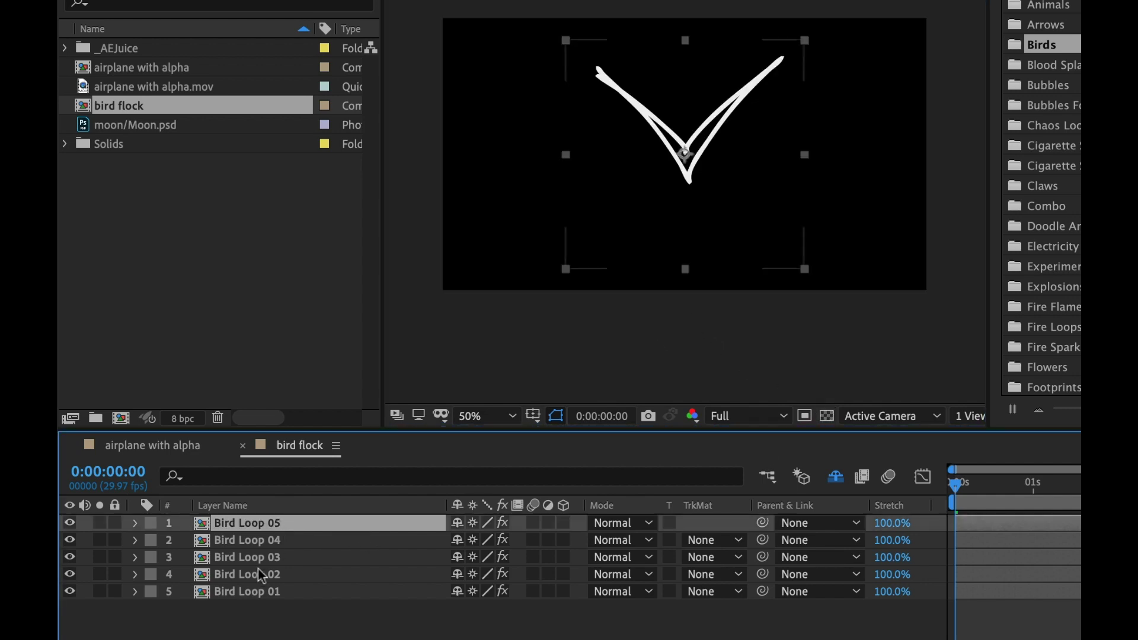
key(s)
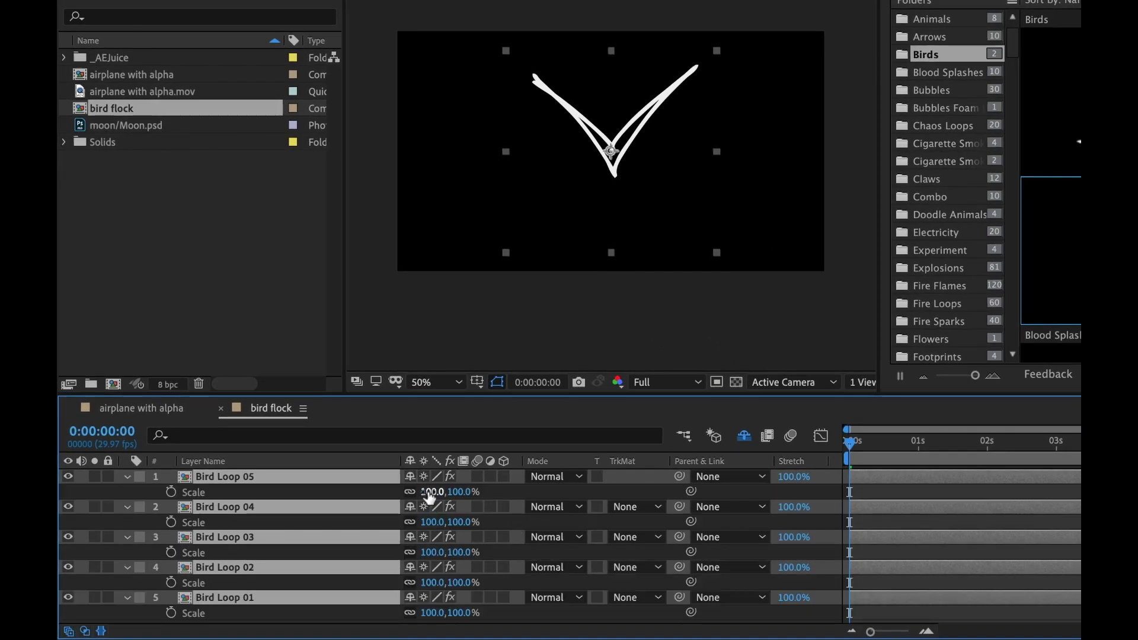
drag(429, 493, 425, 587)
Step: Give individual birds different scales and spread them apart into a staggered flock
key(F2)
drag(430, 613, 424, 616)
drag(612, 148, 612, 191)
click(225, 567)
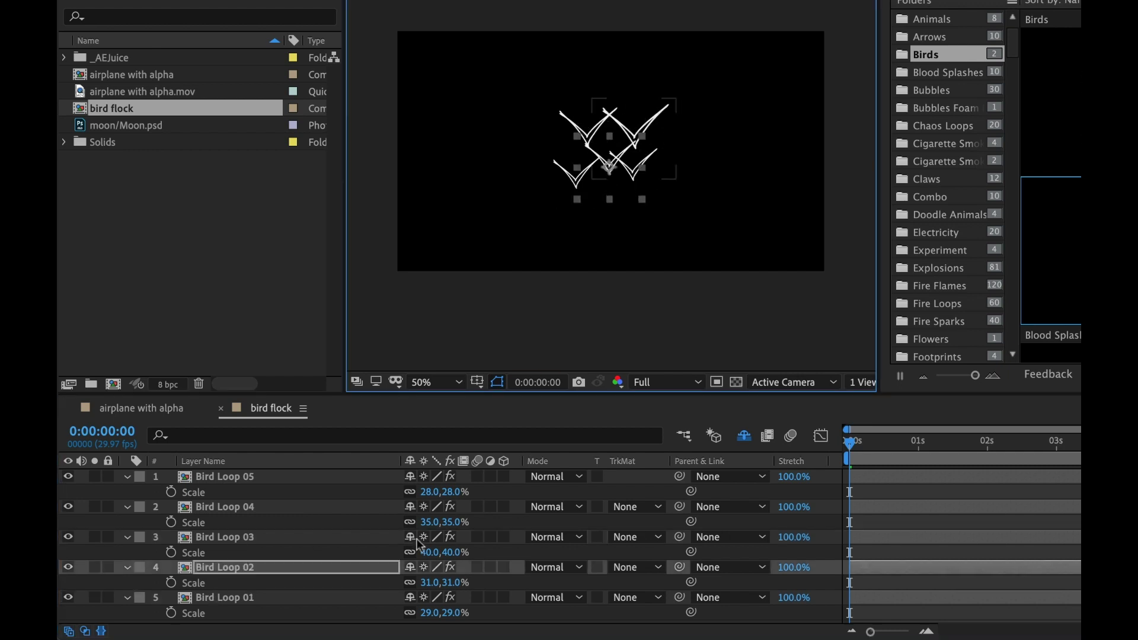
drag(426, 521, 429, 584)
drag(429, 492, 425, 614)
click(431, 554)
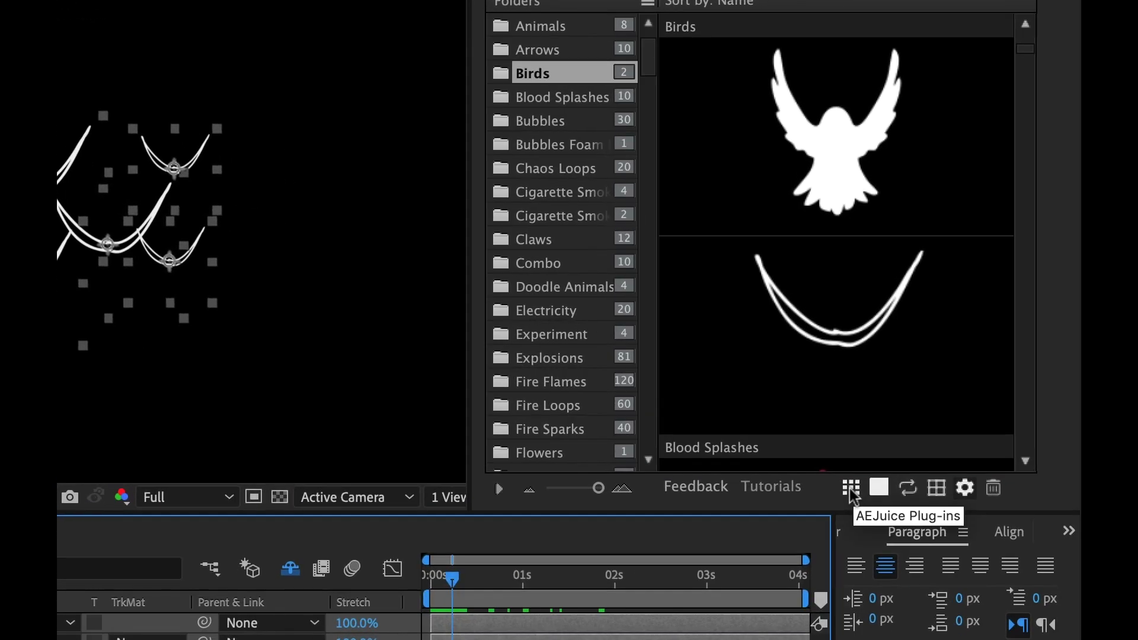
Step: Use AEJuice Shifter to stagger all five Bird Loop layers 12 frames apart, then slide them earlier
click(851, 490)
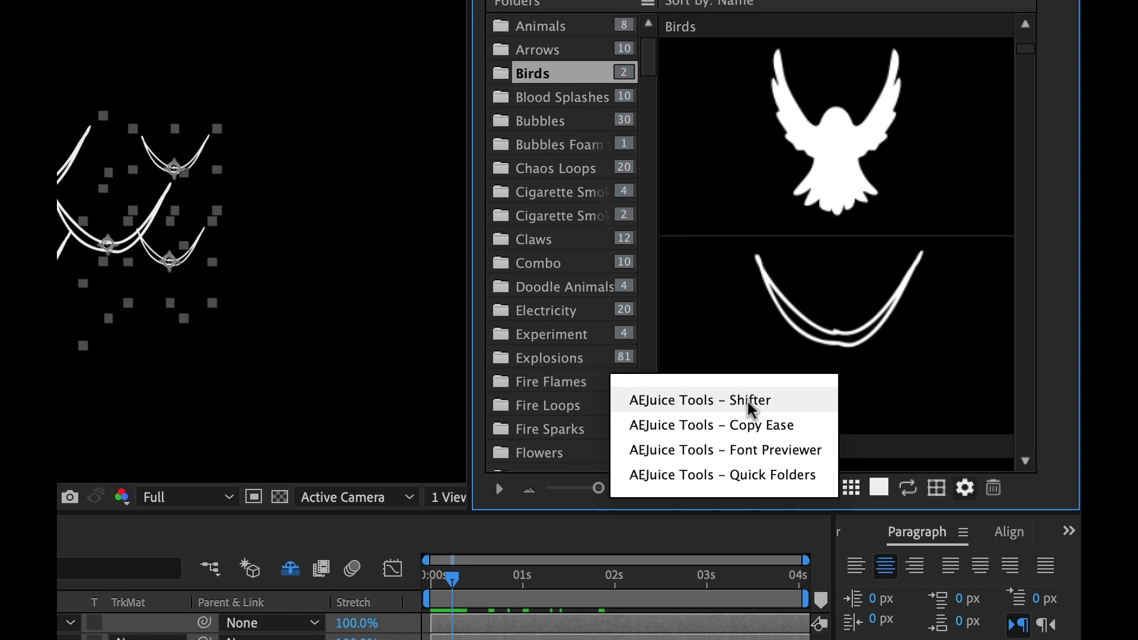
key(Escape)
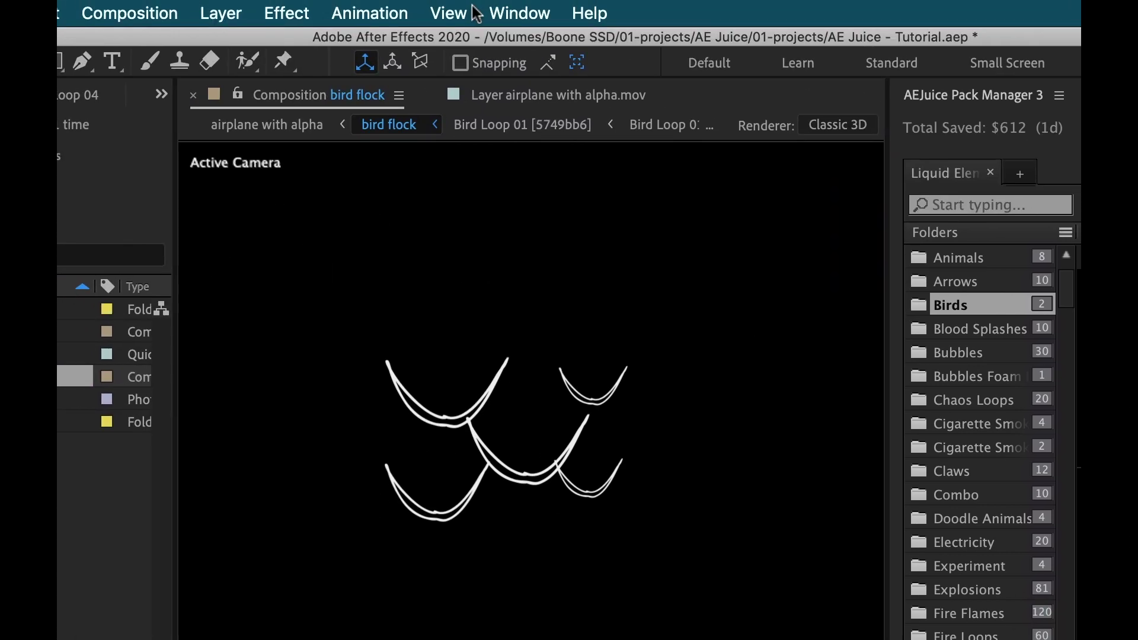
click(518, 12)
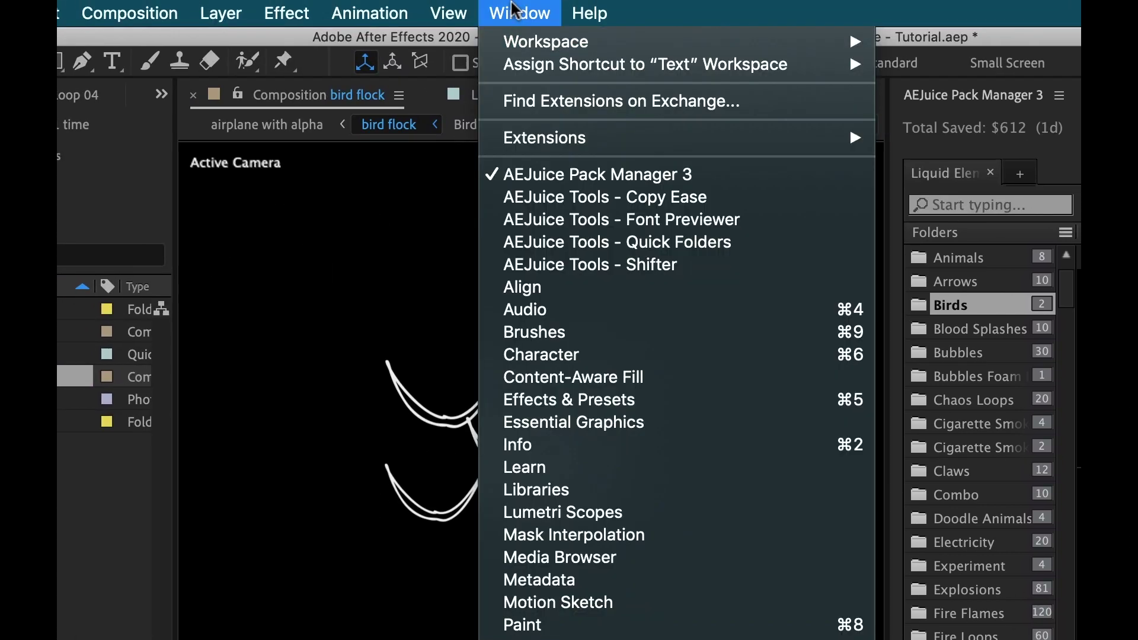
click(626, 264)
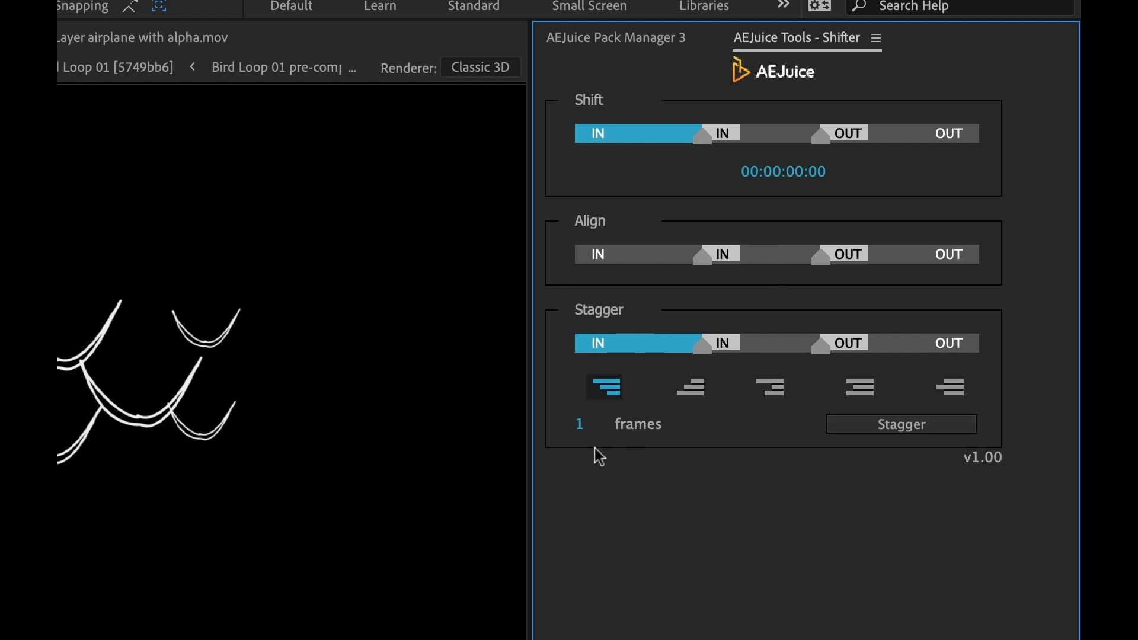
click(581, 425)
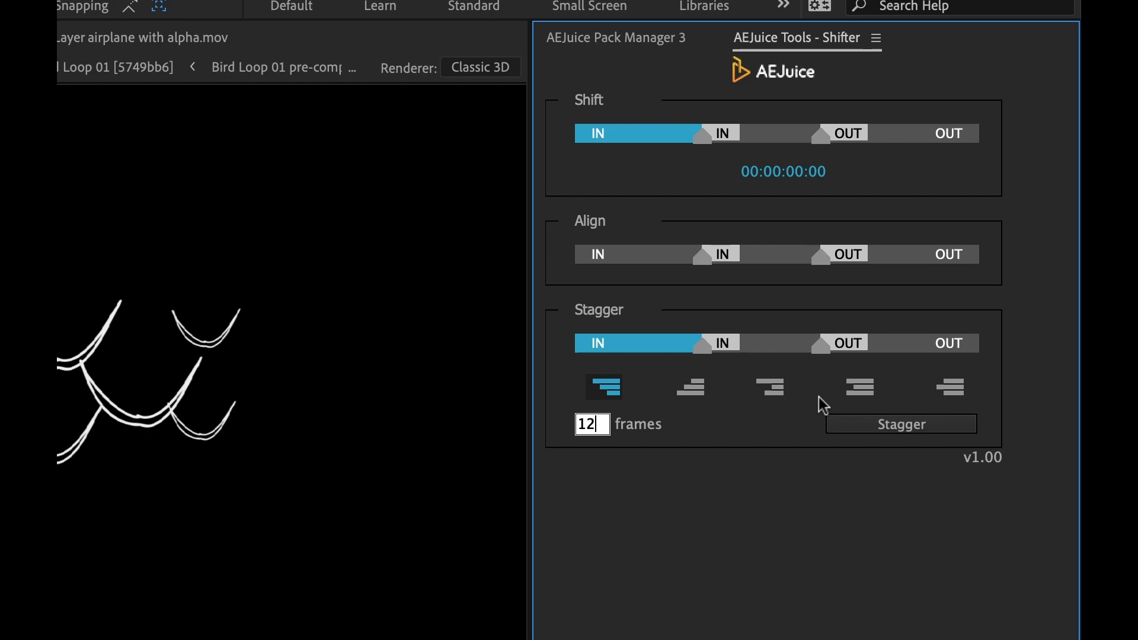
key(Return)
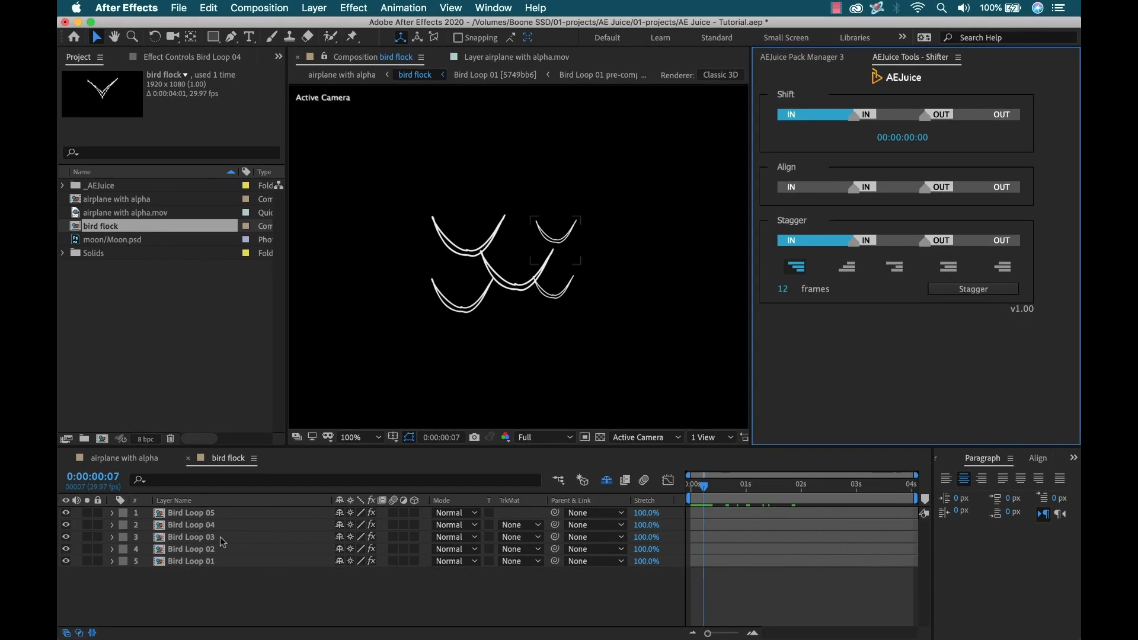
click(204, 569)
key(super+a)
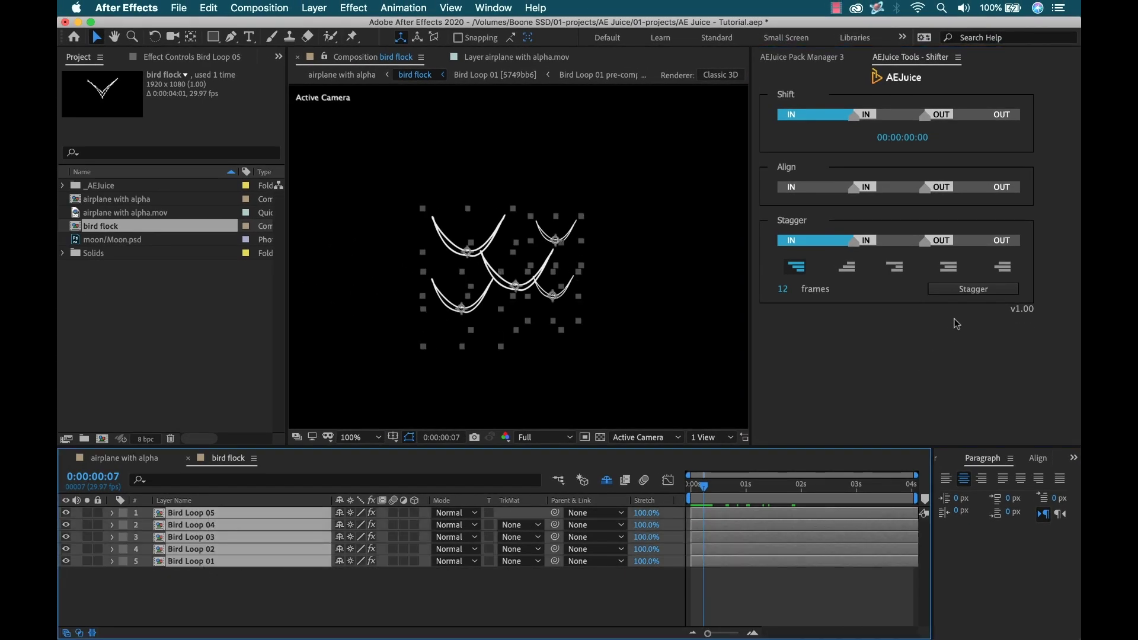
click(963, 291)
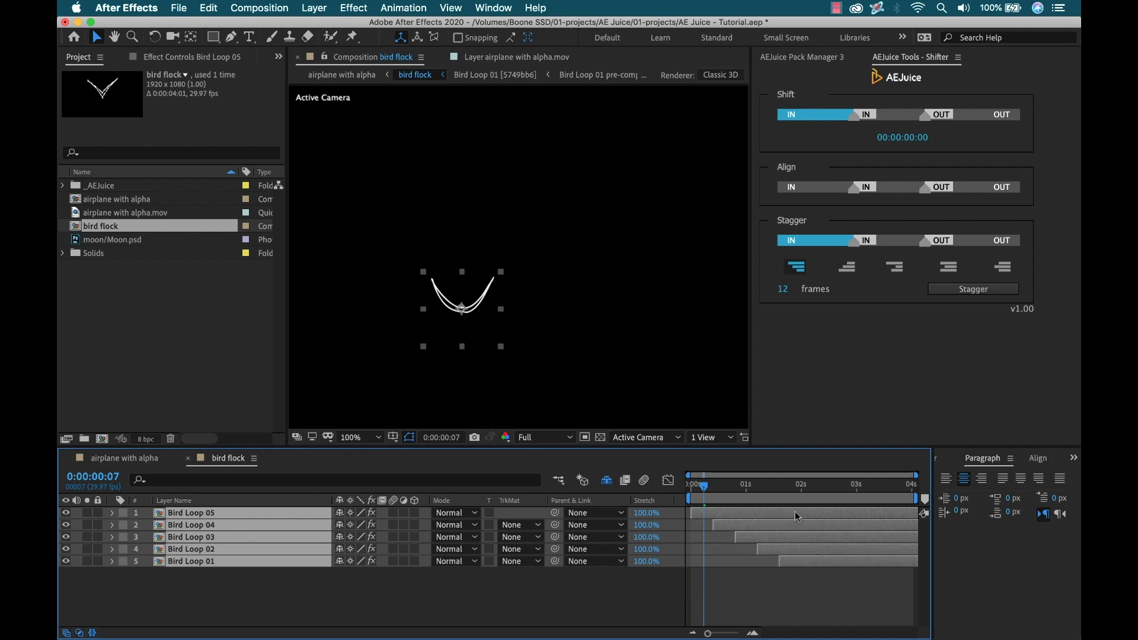
drag(798, 518, 704, 518)
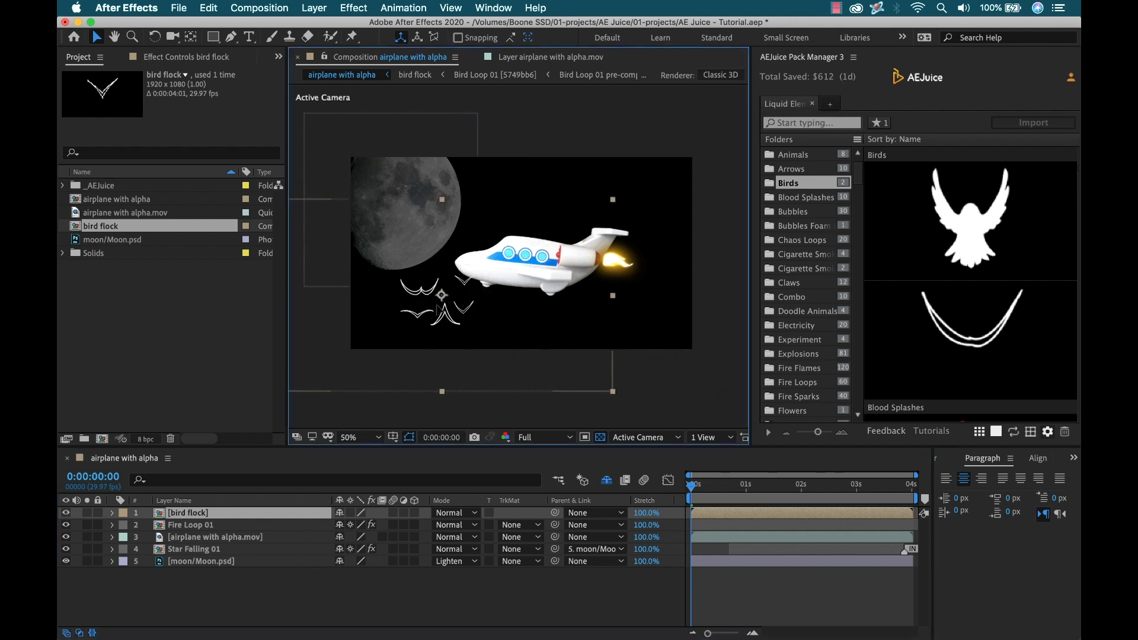
Step: Move the bird flock below the airplane, shrink it, and set its opacity to 75%
drag(191, 517, 195, 548)
drag(571, 220, 497, 265)
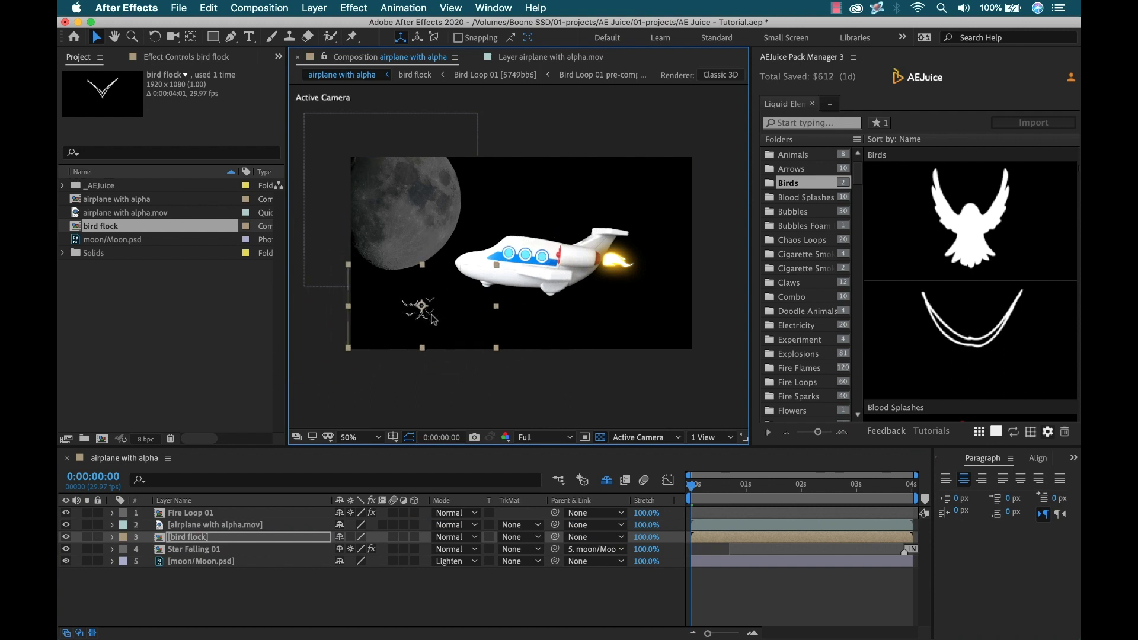
key(t)
click(345, 549)
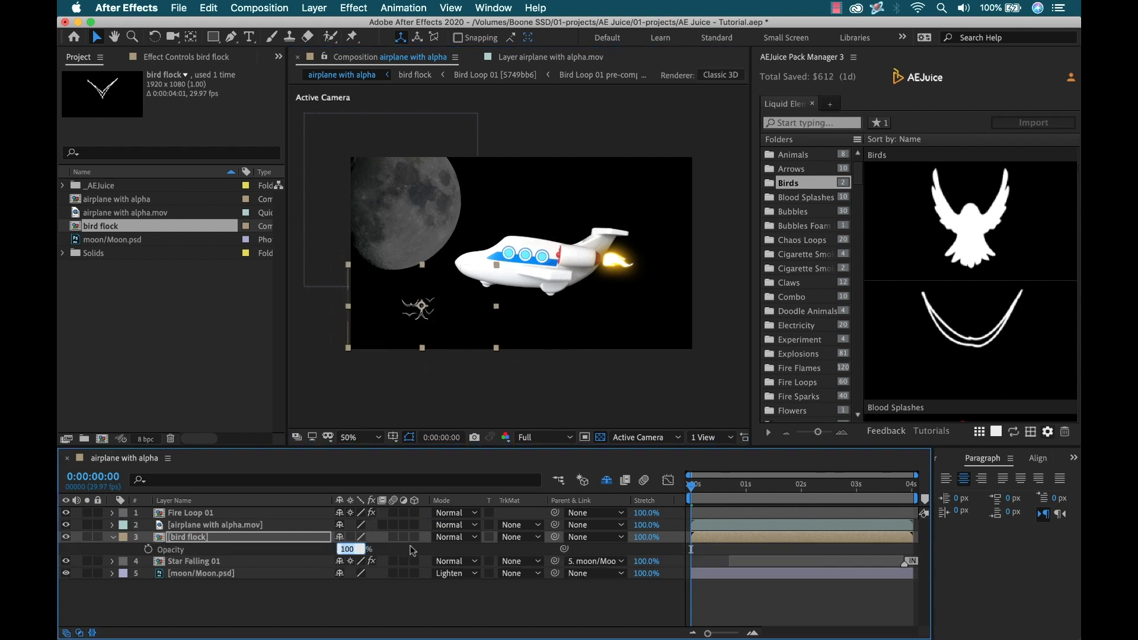
text(75)
key(Return)
Step: Parent the bird flock layer to the Moon.psd layer, like the falling star
click(439, 623)
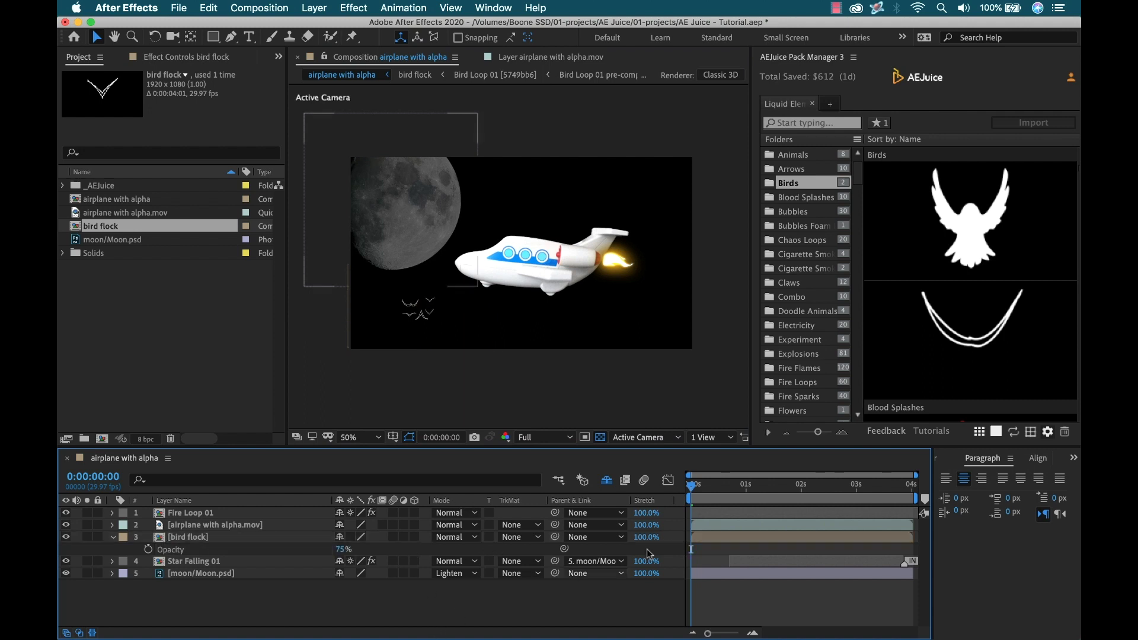
click(216, 525)
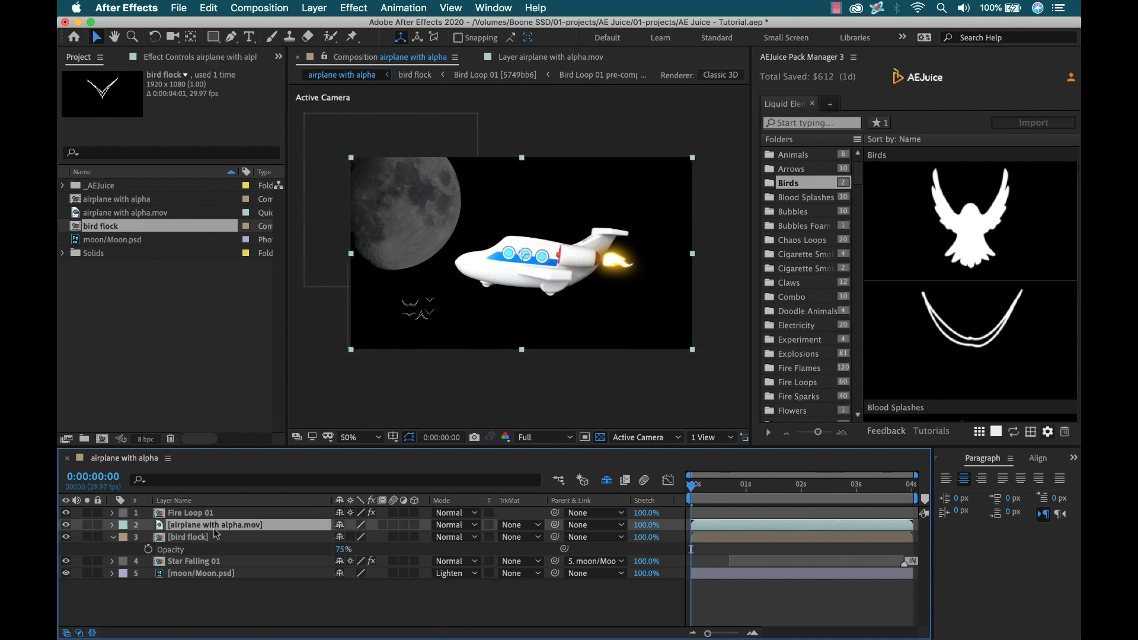
click(205, 562)
click(267, 537)
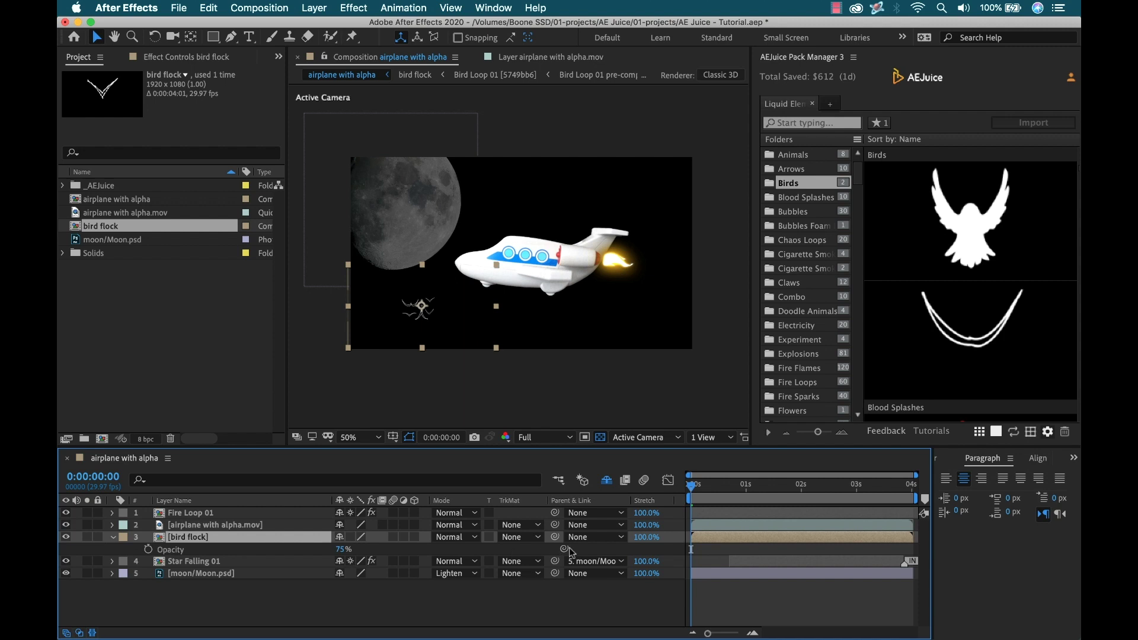
drag(557, 538, 222, 574)
Step: Show the Position properties of the moon and bird flock, then return to the start
click(222, 574)
key(p)
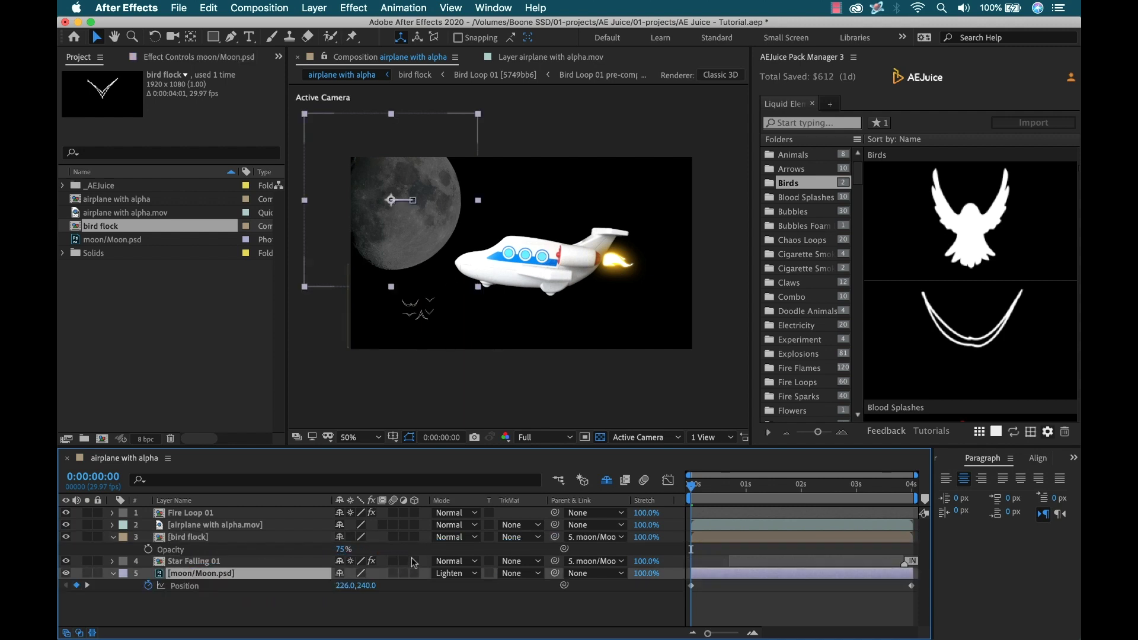
click(706, 537)
key(p)
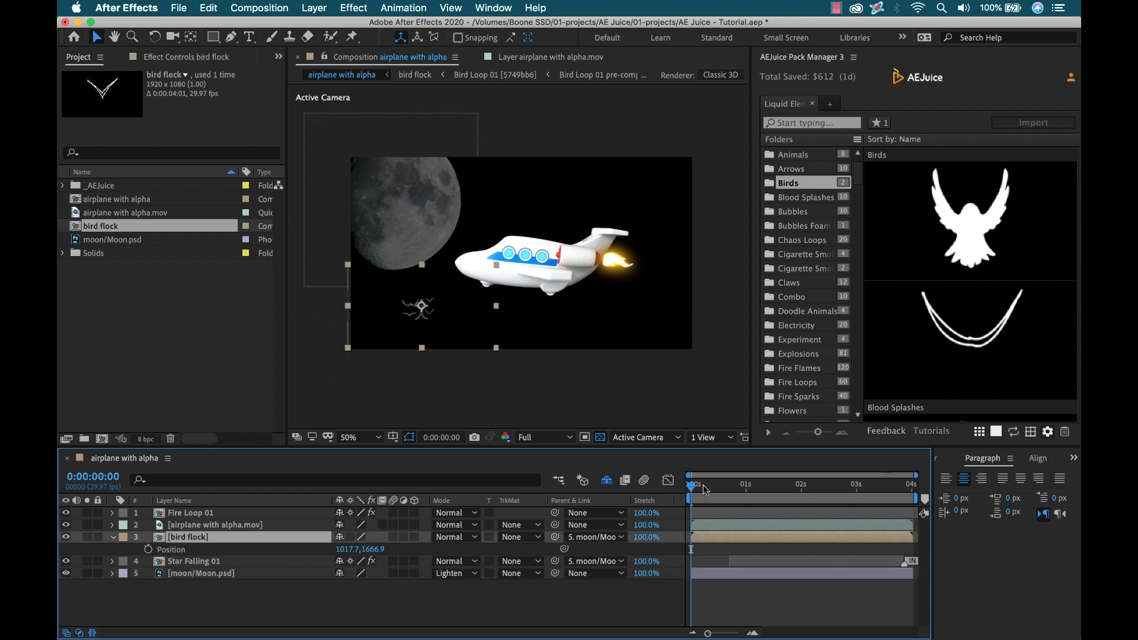
drag(691, 485, 785, 493)
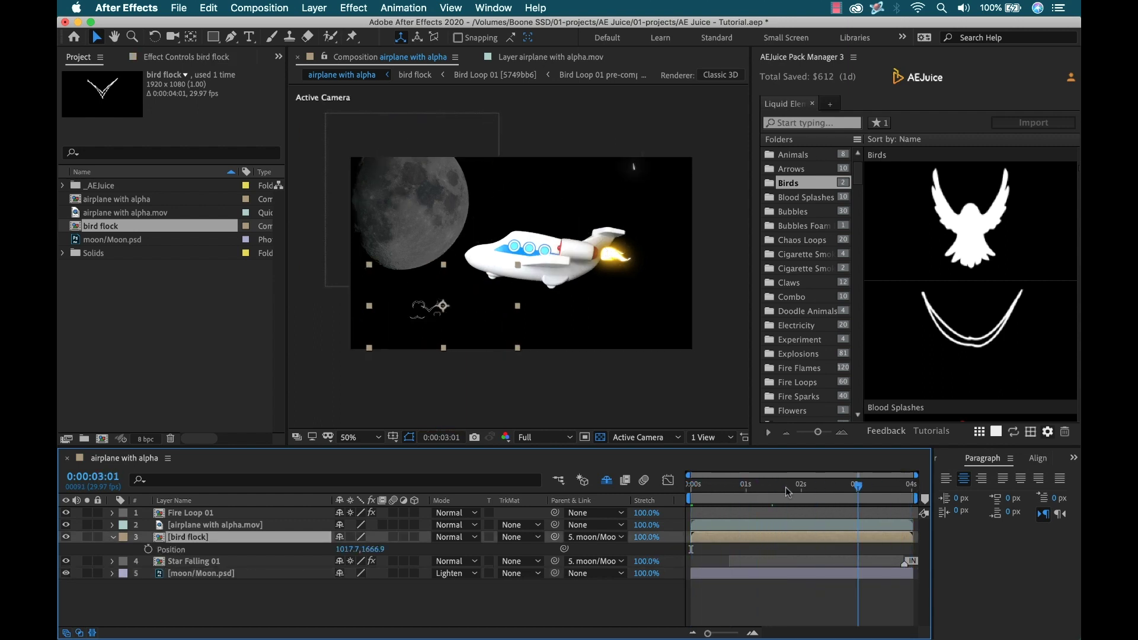
click(692, 484)
Step: Keyframe the bird flock's Position at 0s and 4s, drifting slightly left, and preview it
click(148, 549)
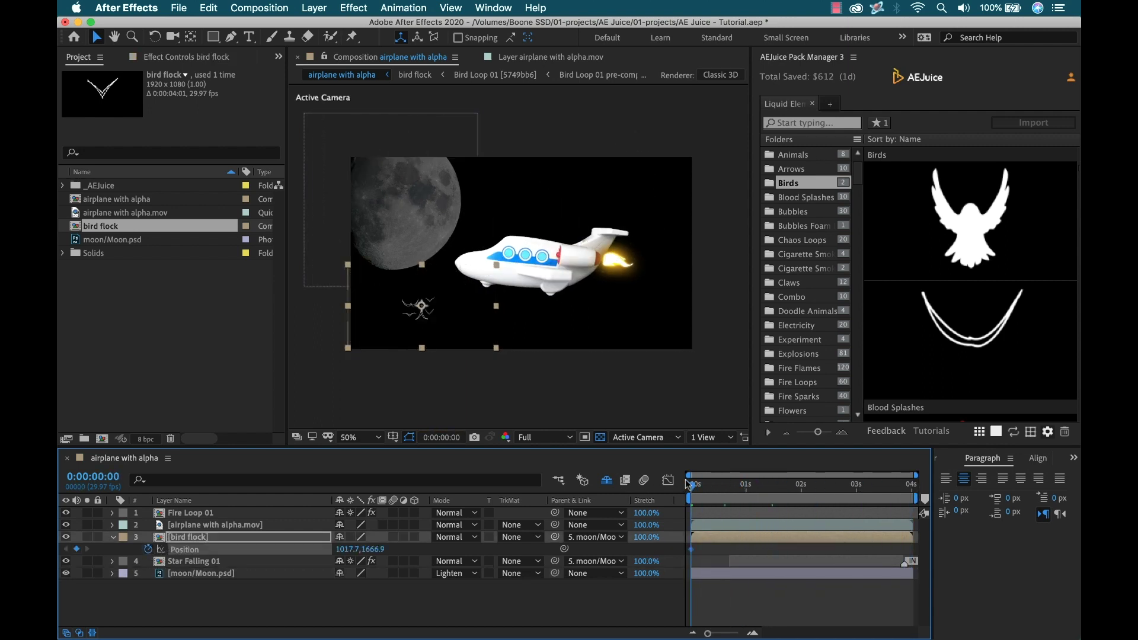
key(End)
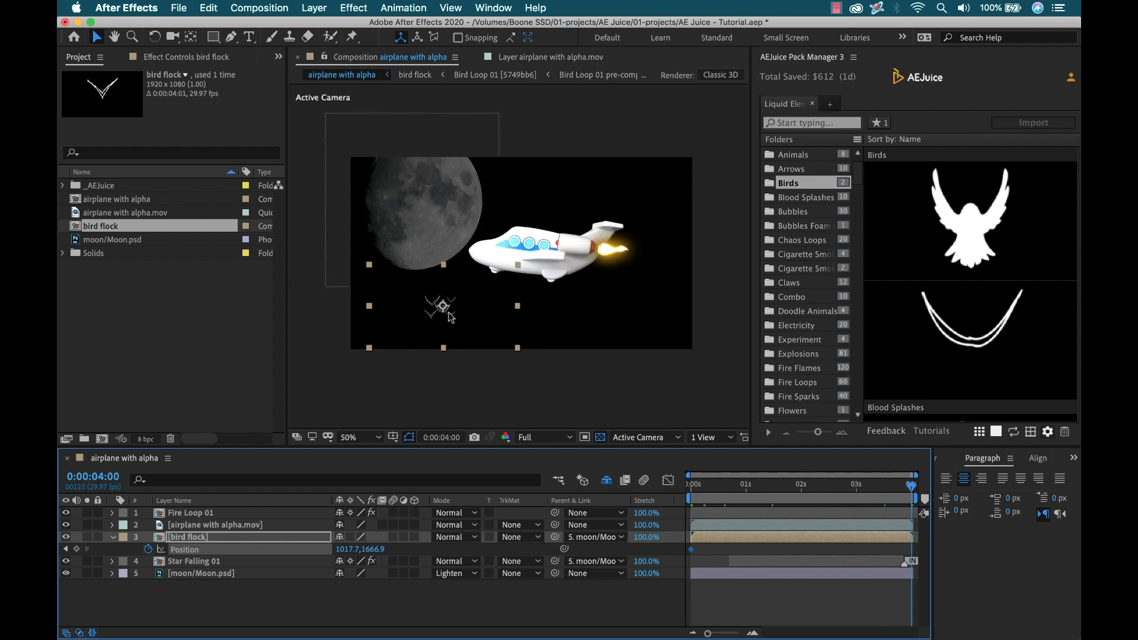
drag(450, 317, 441, 317)
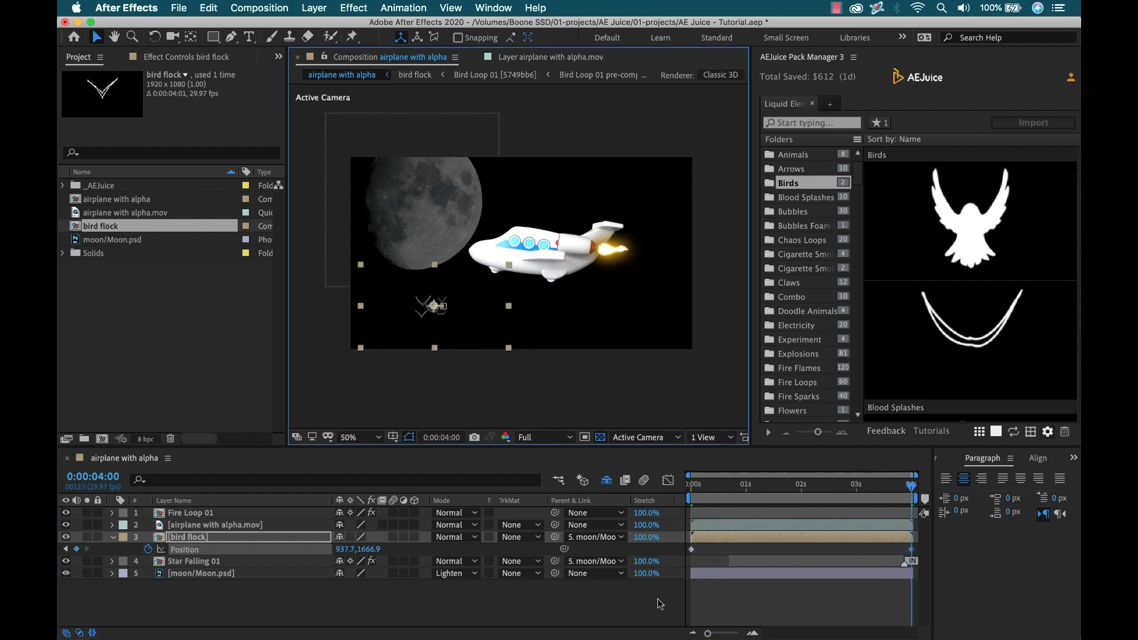
click(660, 604)
key(space)
click(348, 552)
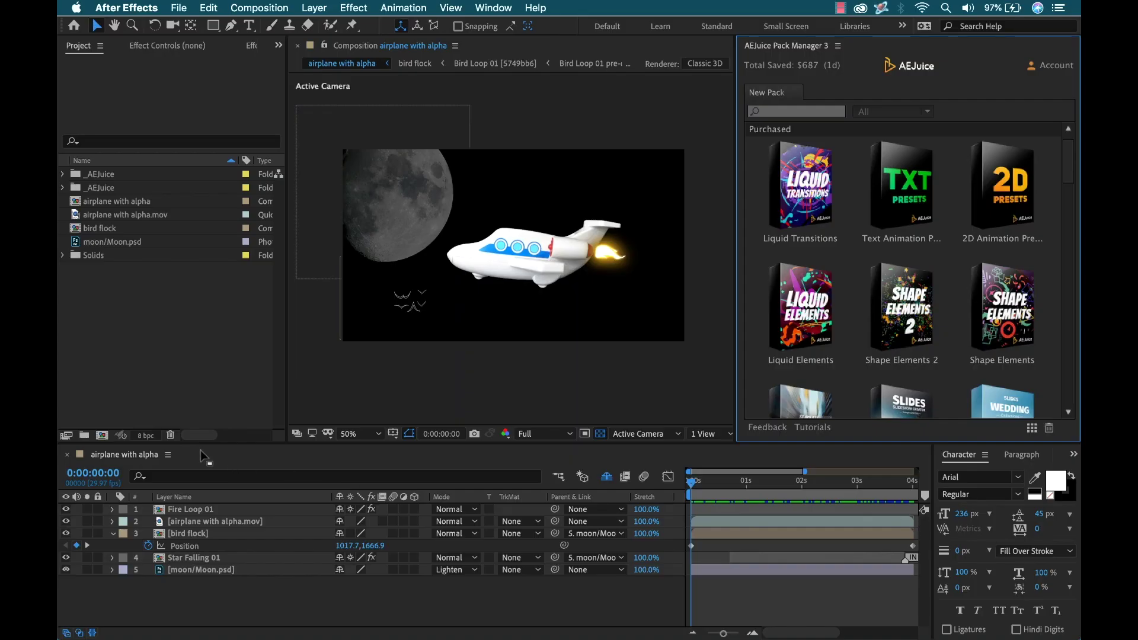
Step: Create a new composition named End Title
click(131, 335)
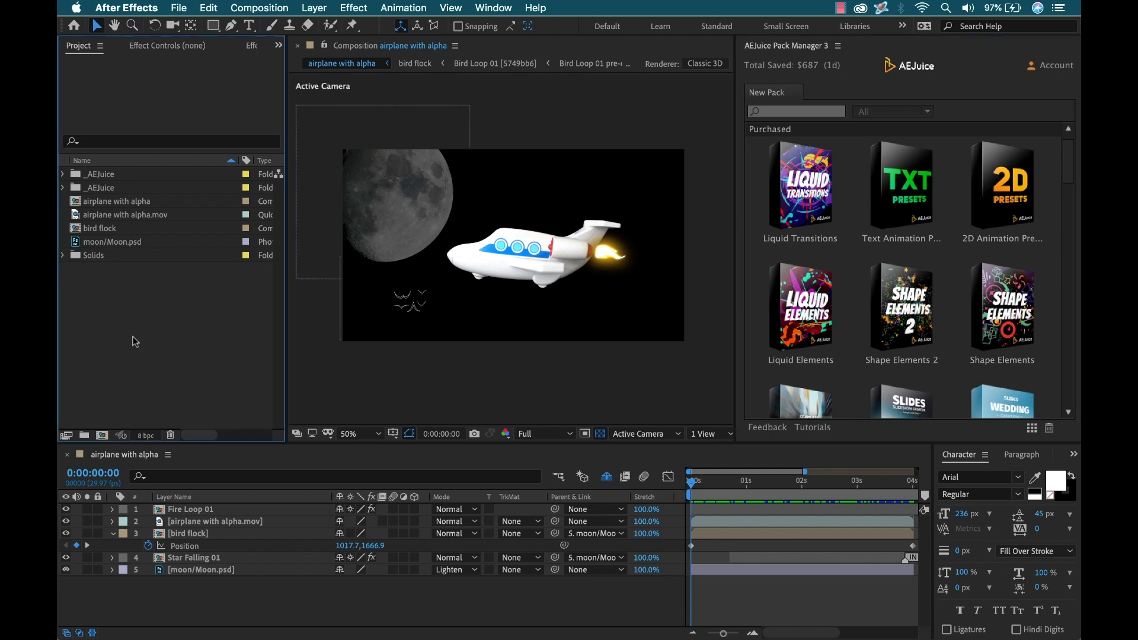
click(102, 436)
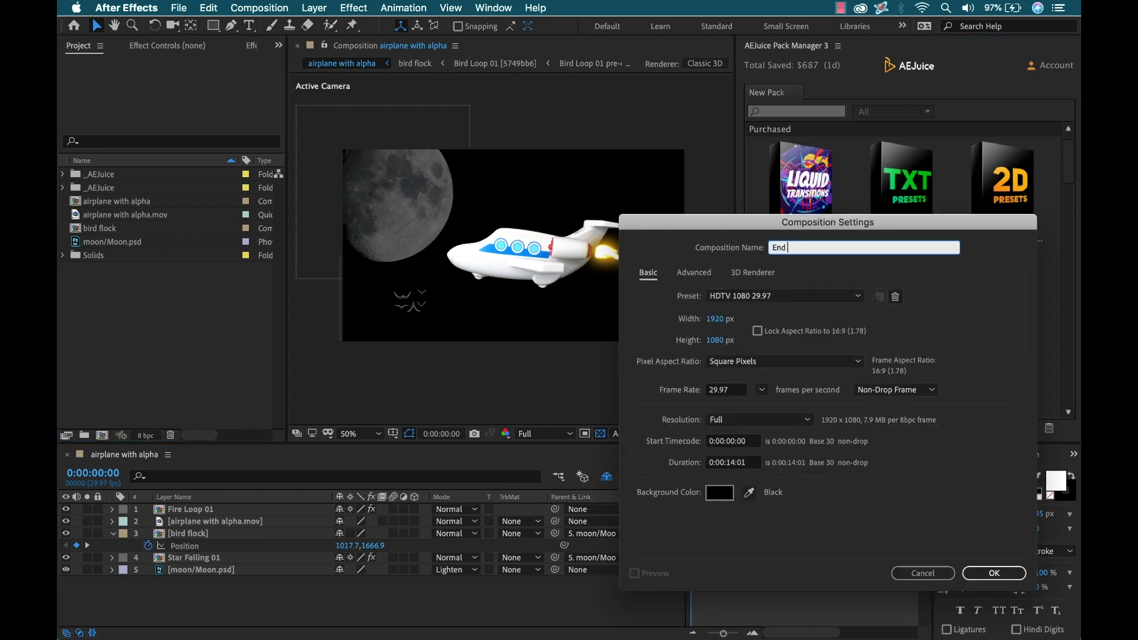
key(Return)
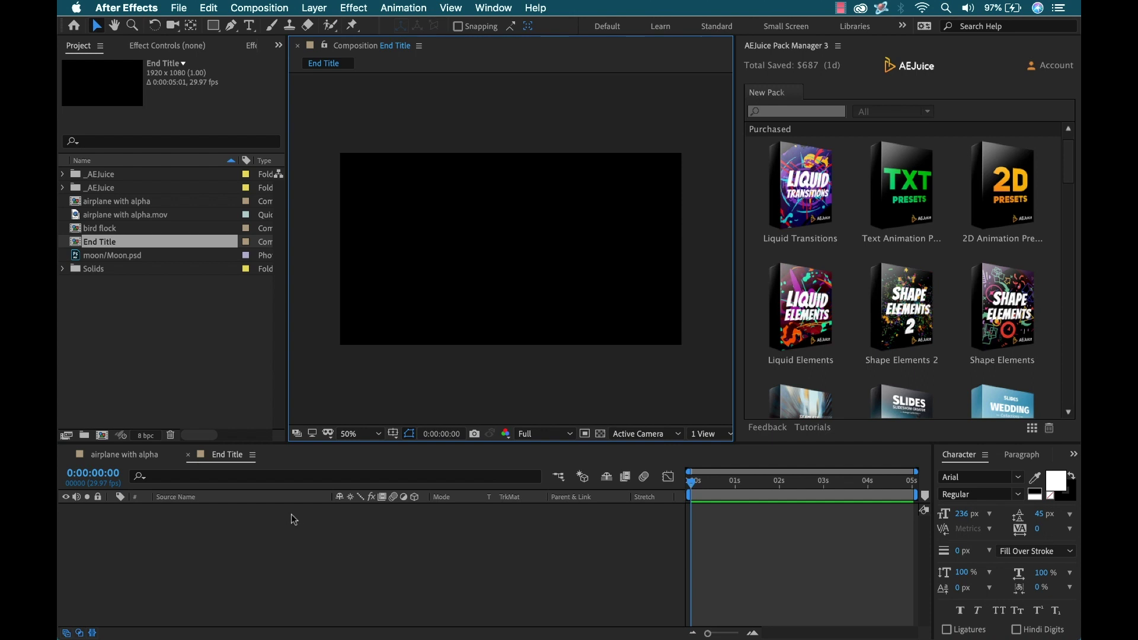
Step: Add a full-frame blue solid layer to End Title and lock it
right_click(292, 514)
mouse_move(319, 486)
click(501, 520)
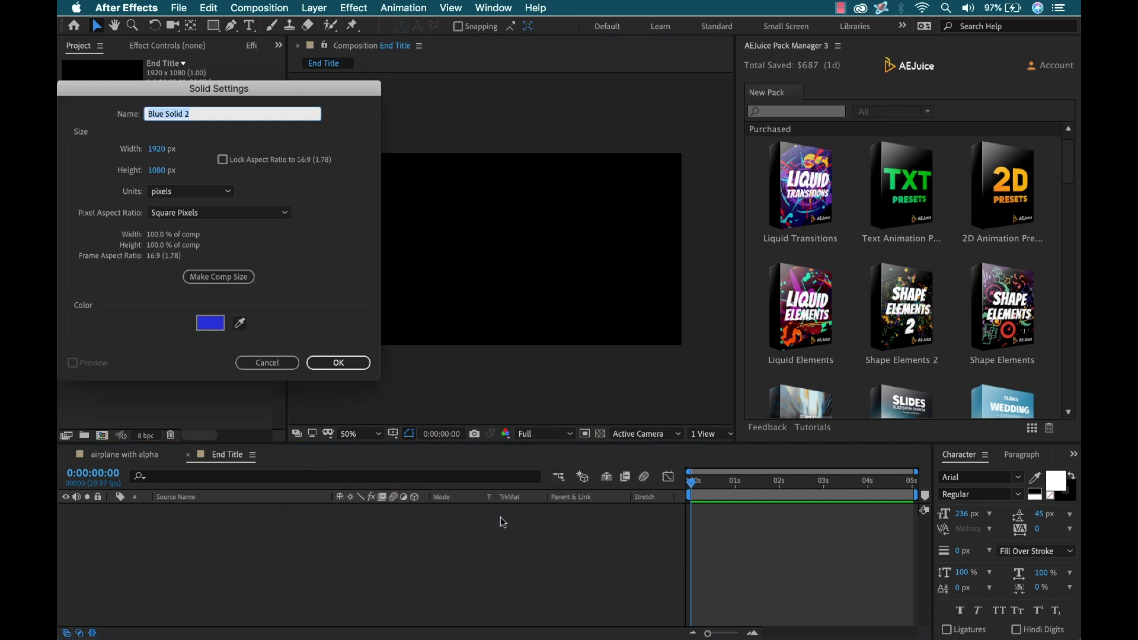
click(340, 363)
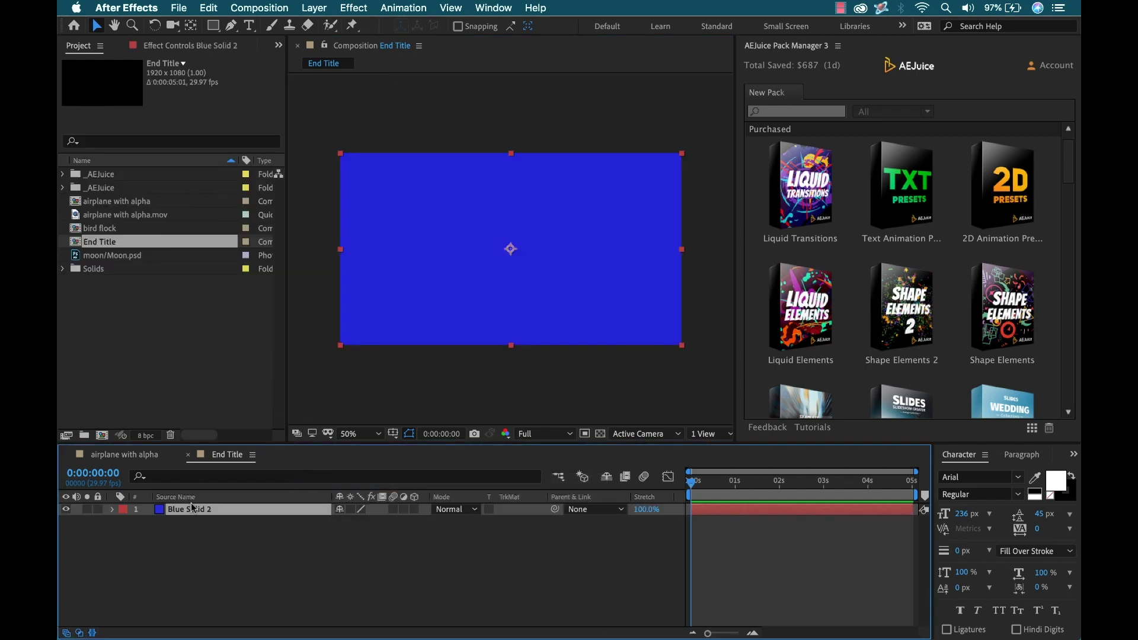
click(97, 509)
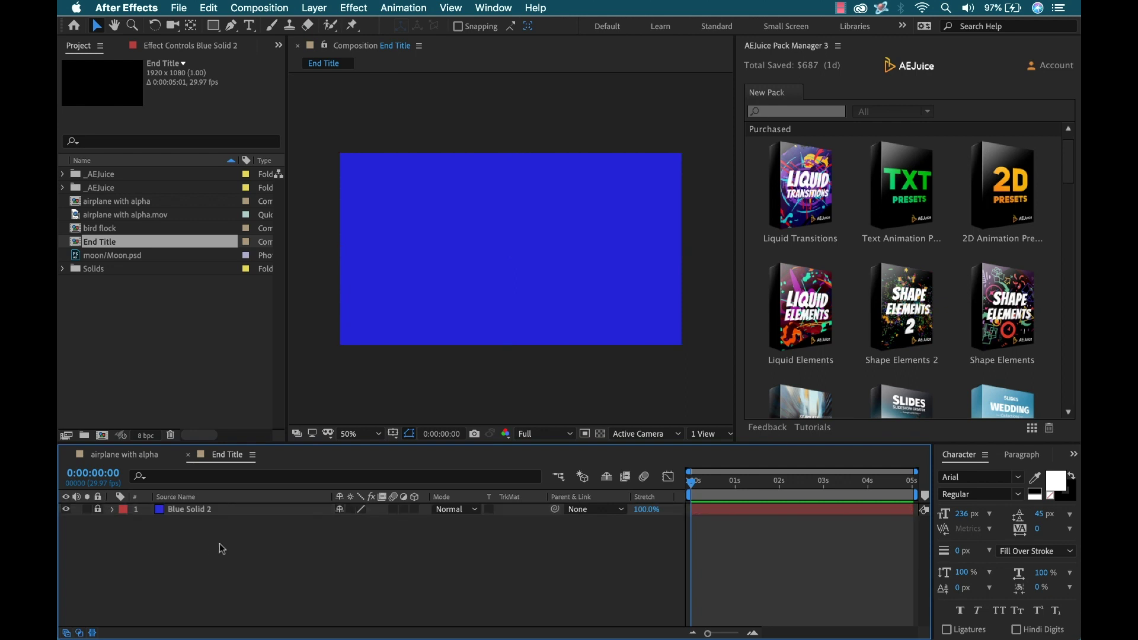
Step: Add a 'bon voyage!' text layer and centre it horizontally and vertically in the comp
key(super+t)
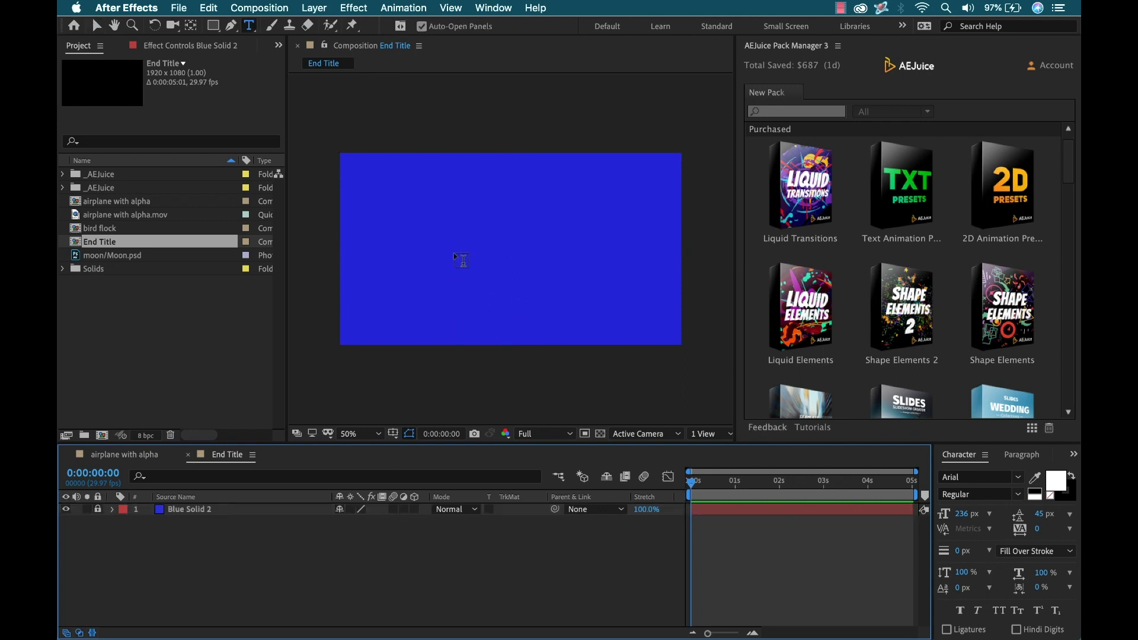
click(437, 252)
text(b)
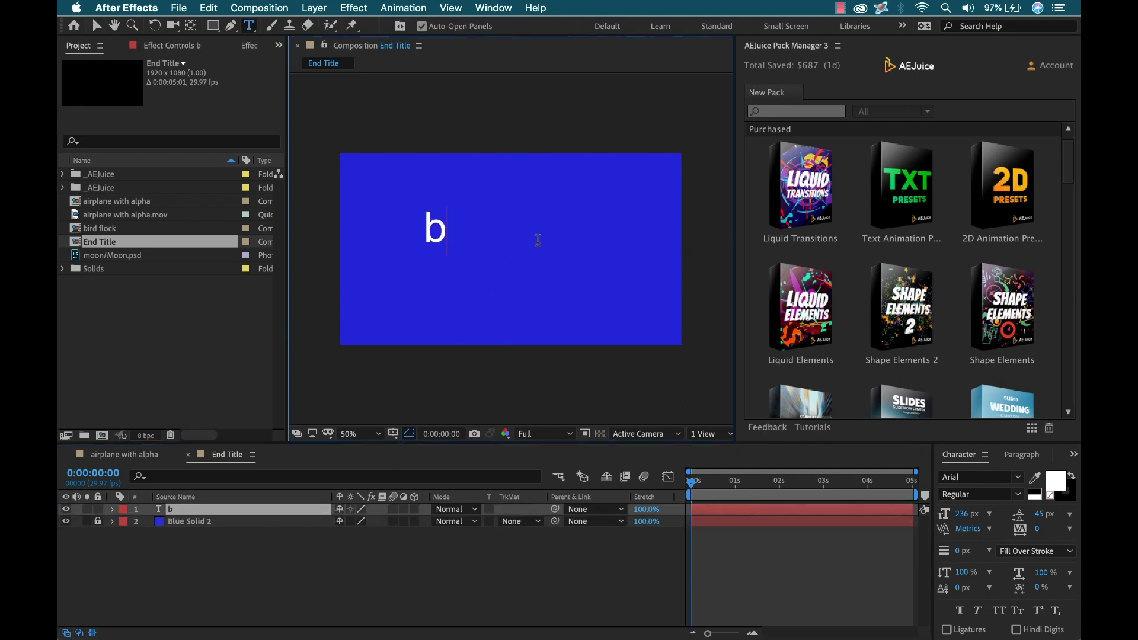
text(on voyage)
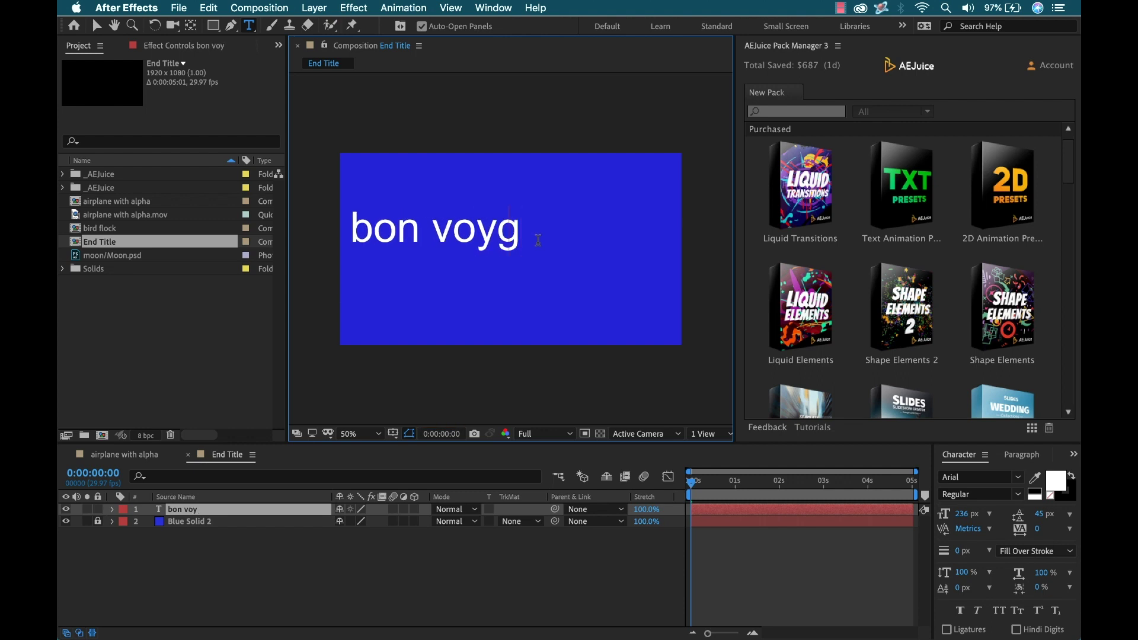
text(!)
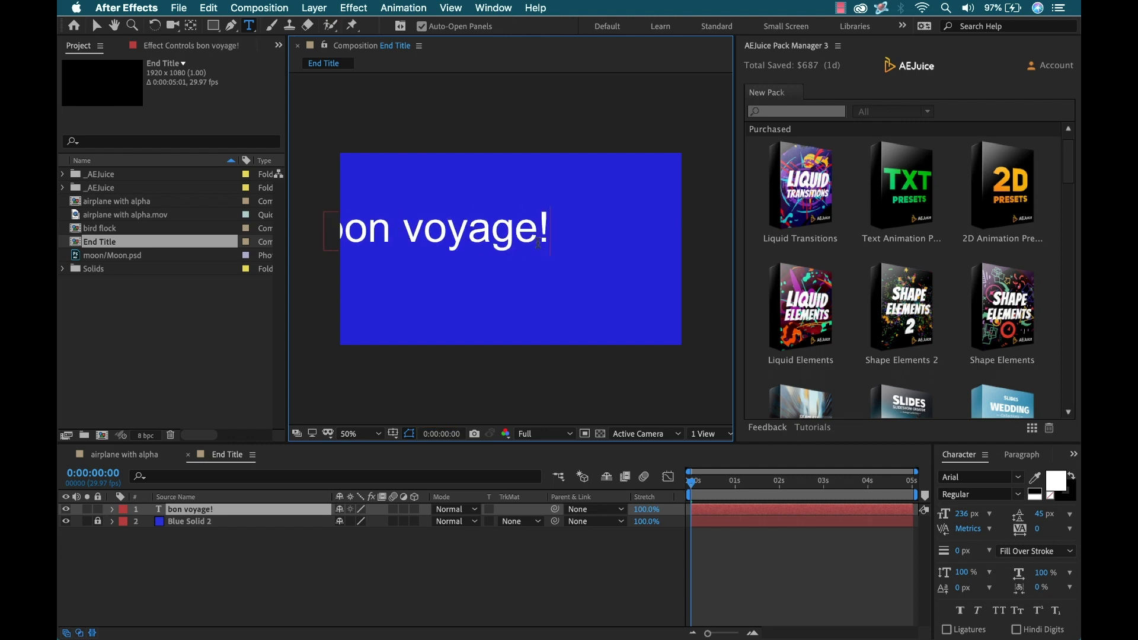
click(1035, 455)
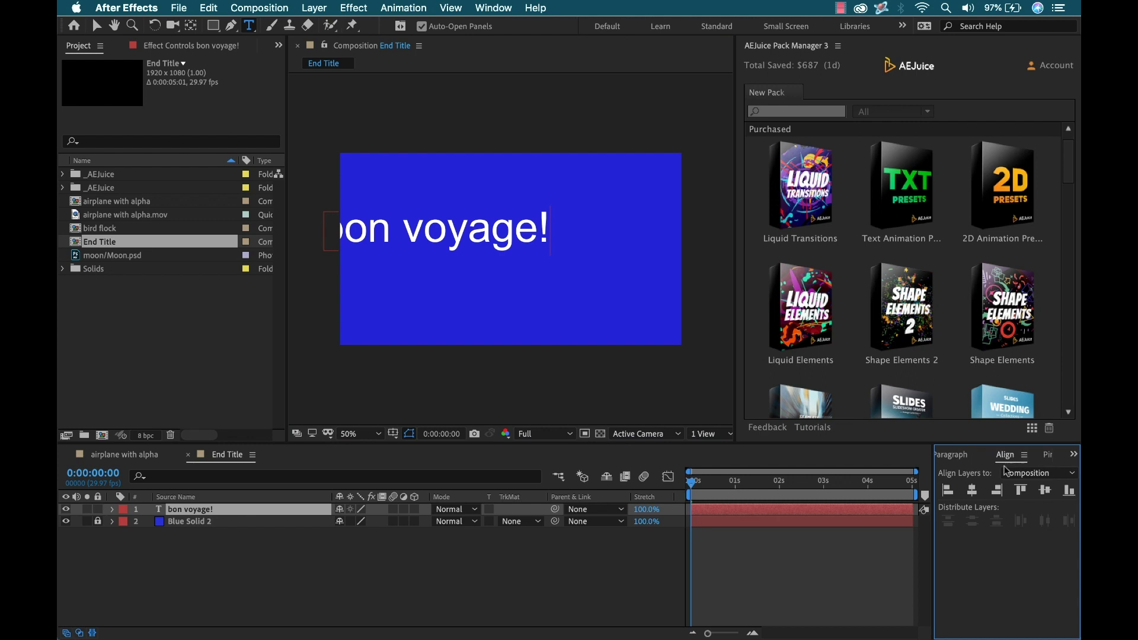
click(972, 490)
click(1045, 492)
Step: Reselect the 'bon voyage!' text layer with the Selection tool
click(390, 572)
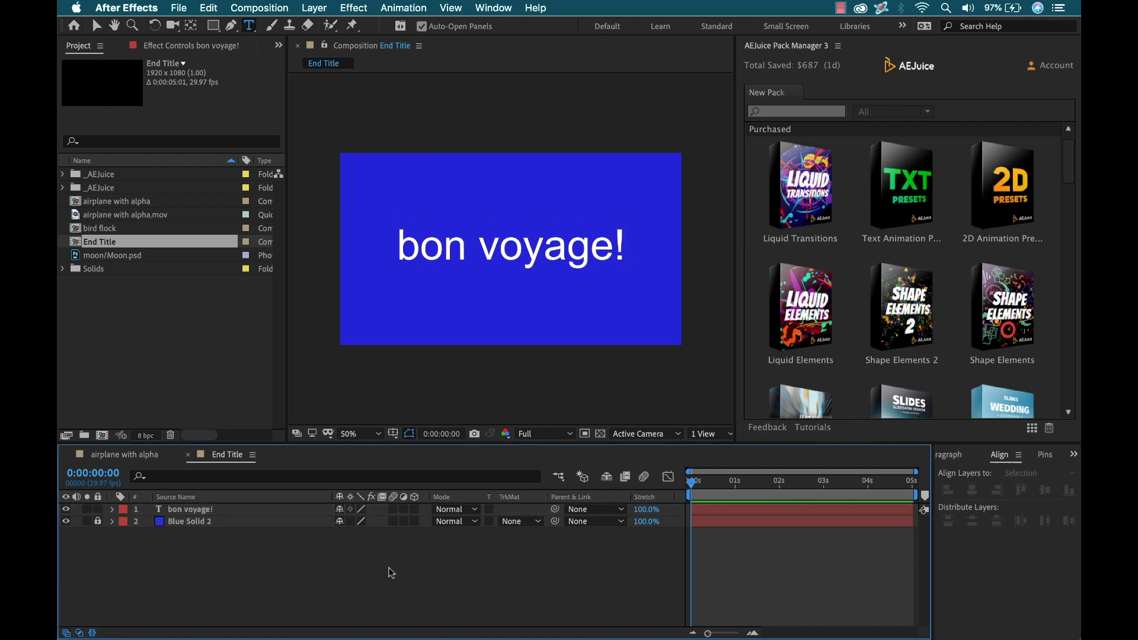
key(v)
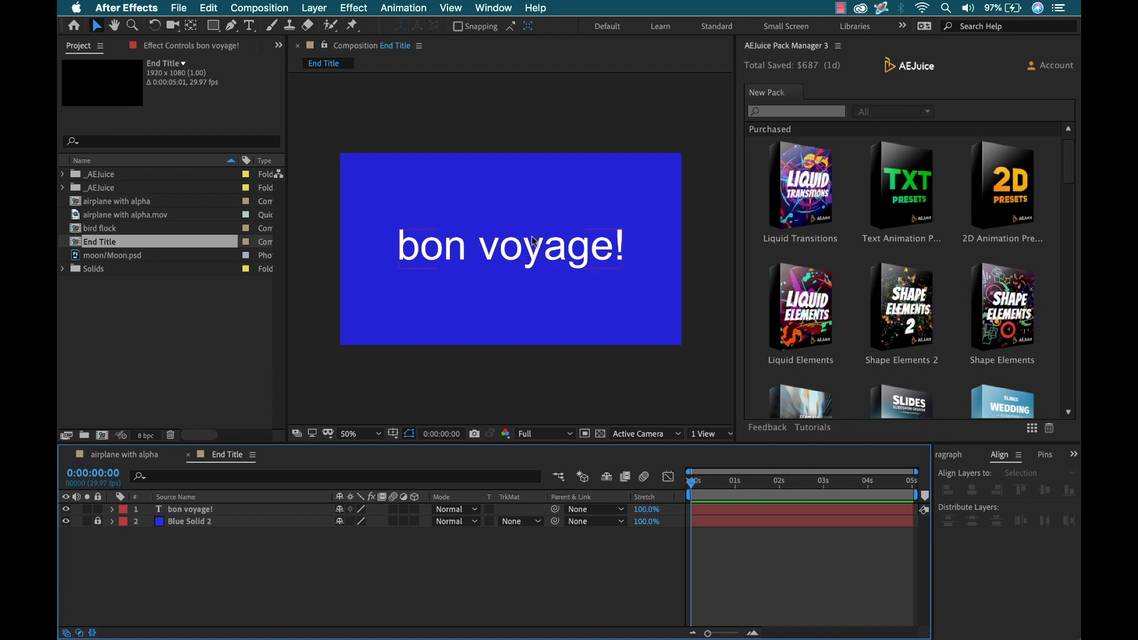
click(520, 253)
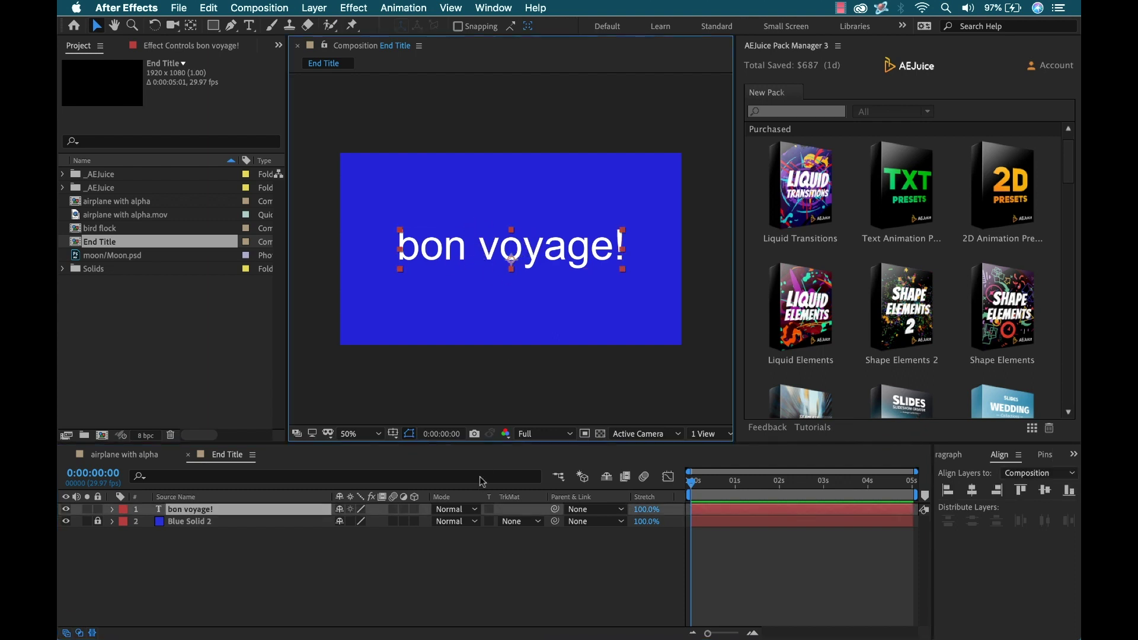
click(1032, 428)
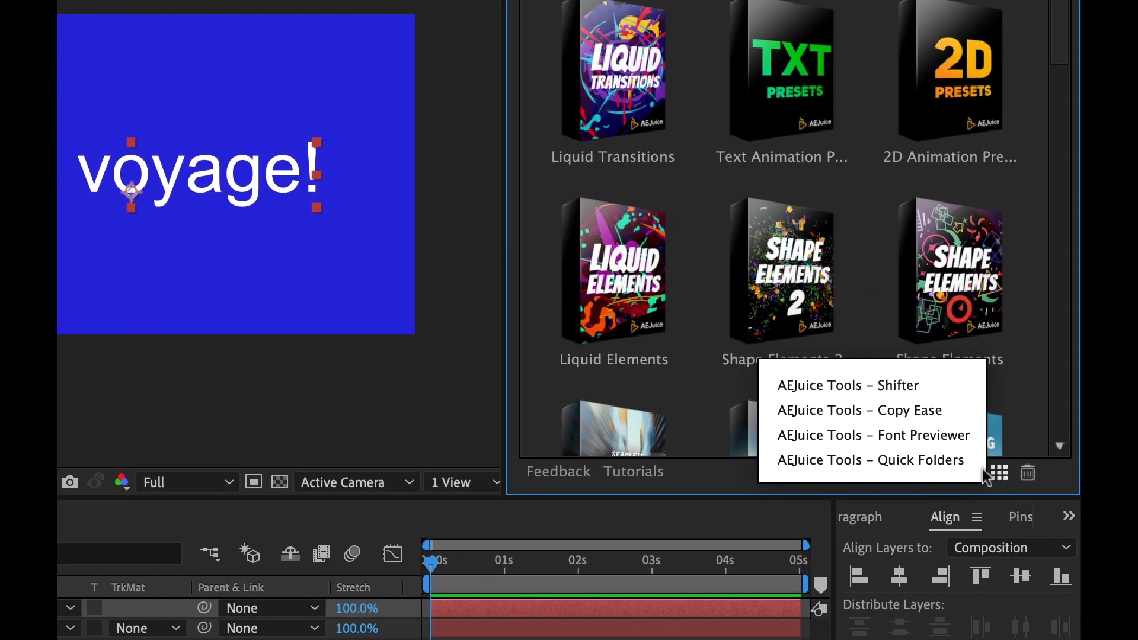
Step: Preview fonts with 'bon voyage!' as sample text and apply BlowBrush to the title
click(905, 435)
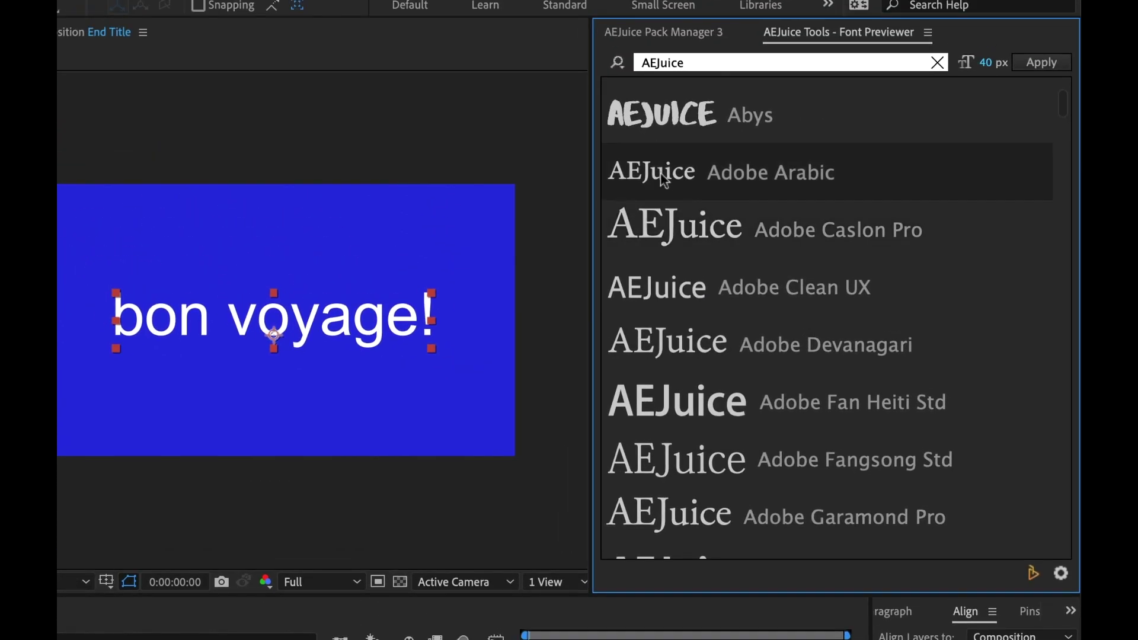
click(699, 56)
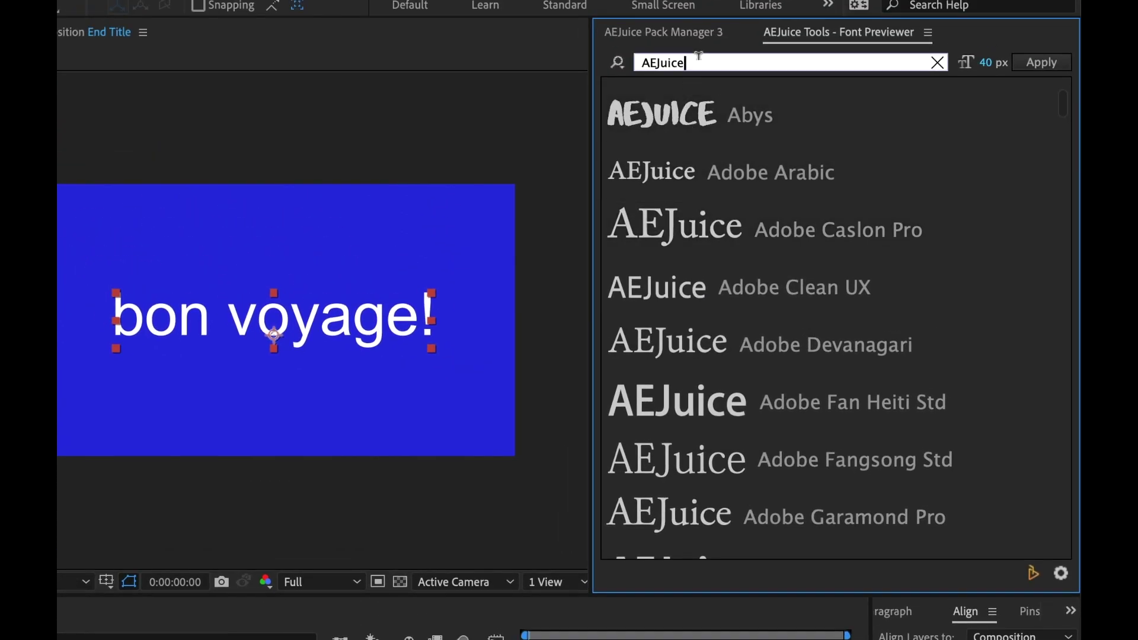
drag(699, 56, 629, 63)
text(bon )
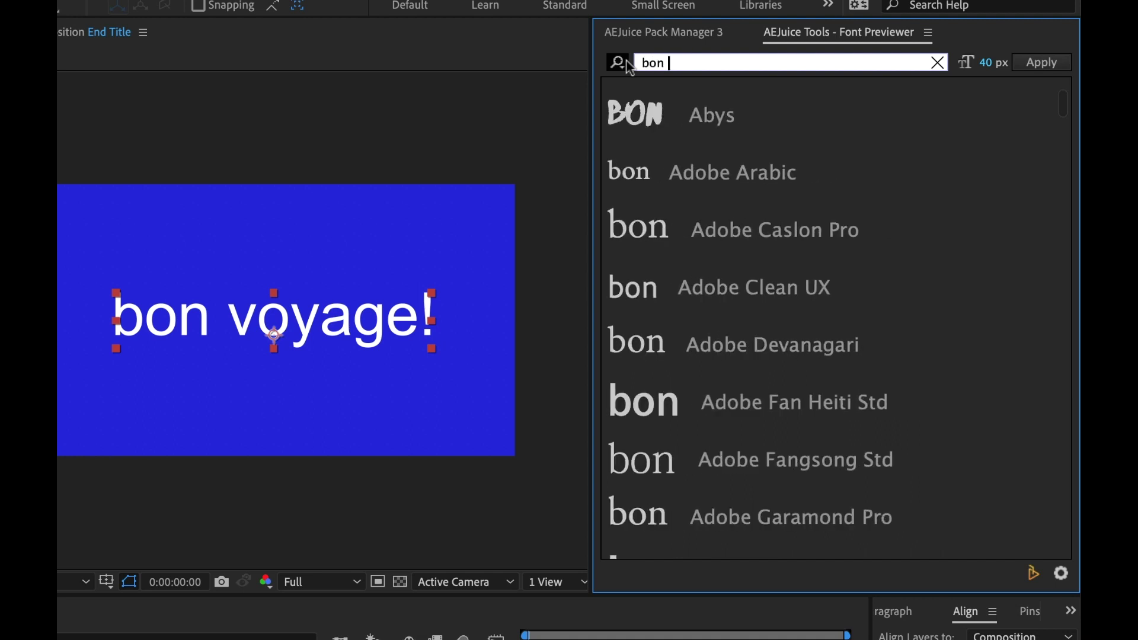
text(voyage!)
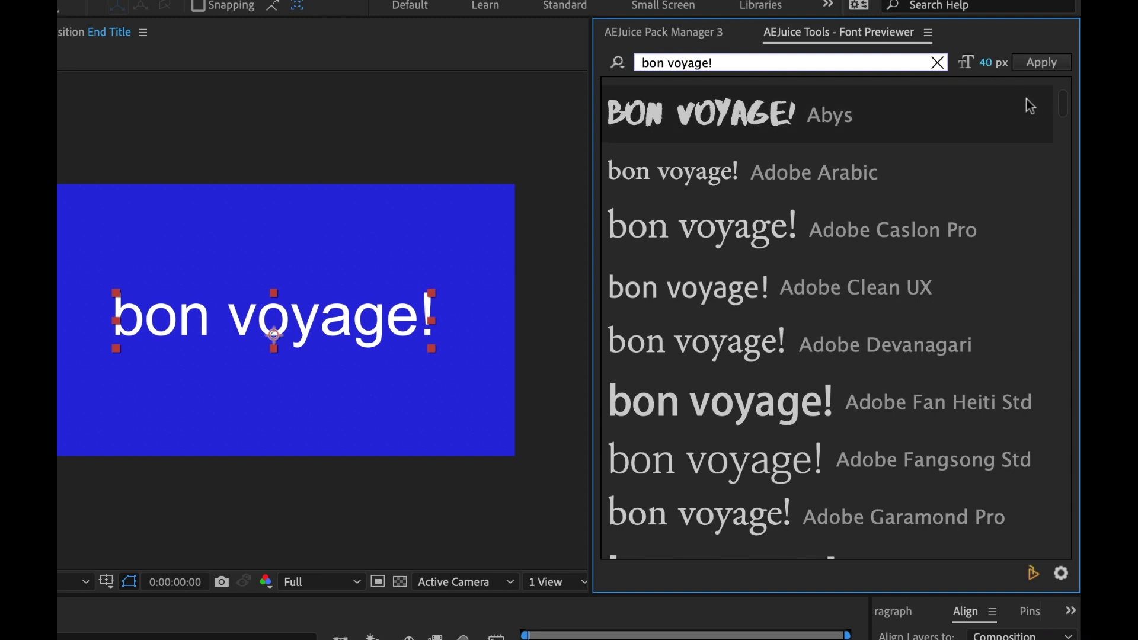
drag(1064, 106, 1065, 162)
scroll(994, 315, down, 3)
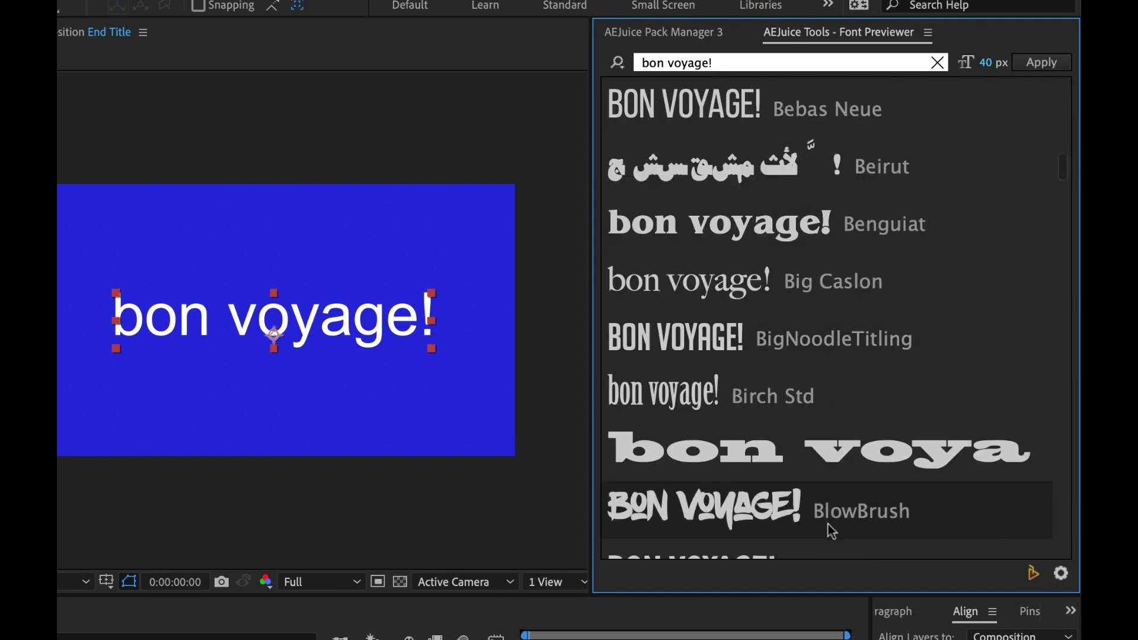
click(738, 521)
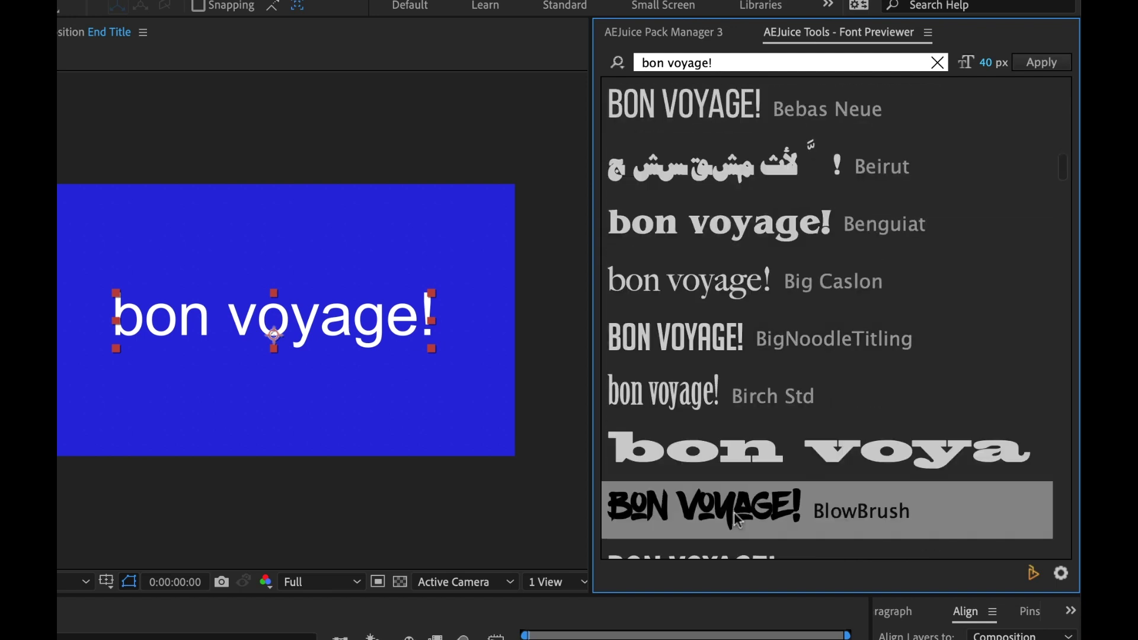
click(1047, 65)
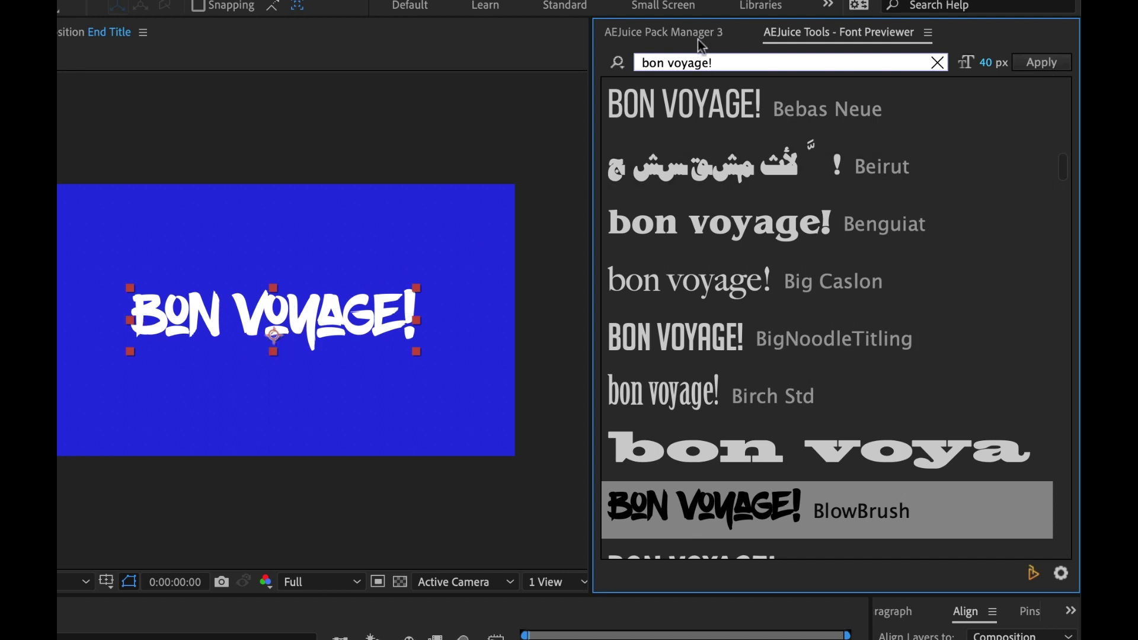
click(677, 34)
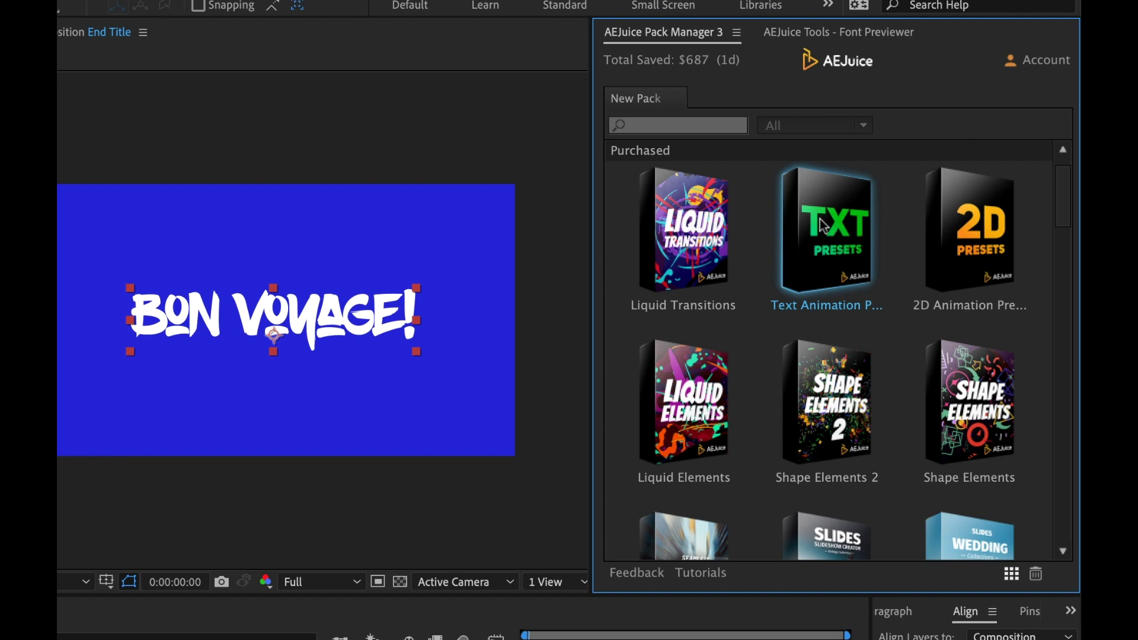
Step: Pick the blurred slide-in Characters preset from Text Animation Presets and enable Expressions + Markers mode
click(814, 340)
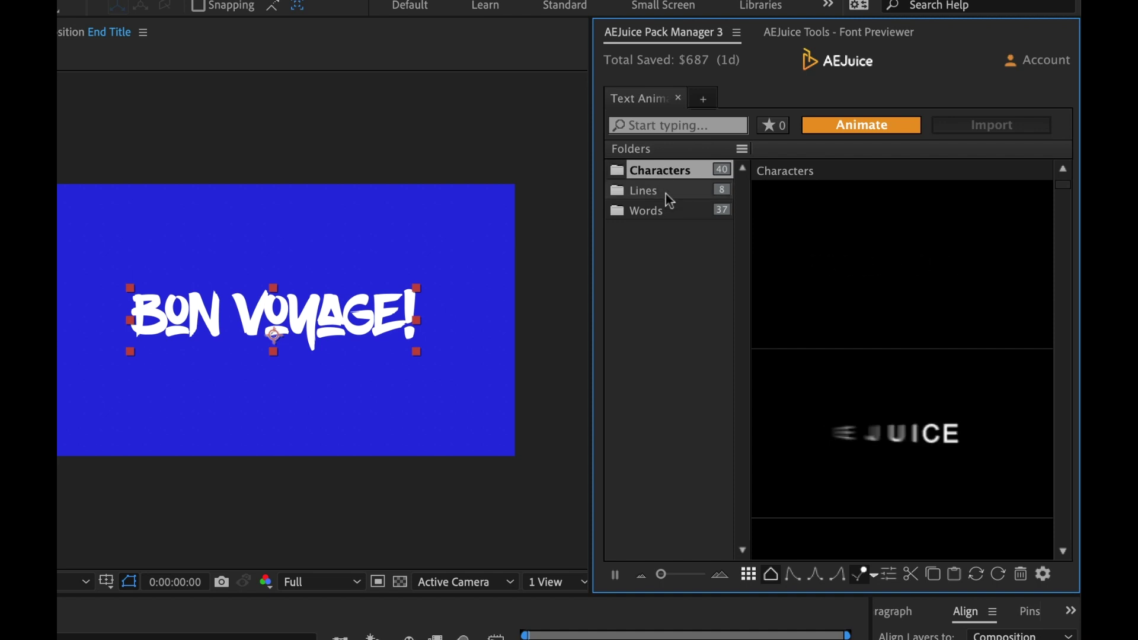
mouse_move(918, 374)
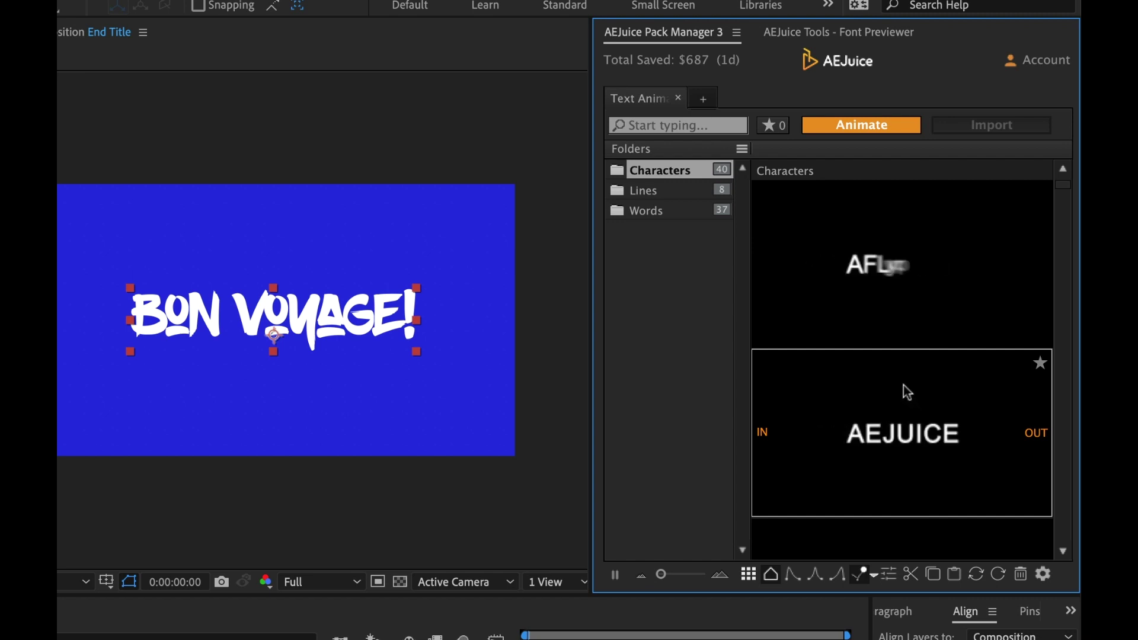
click(884, 425)
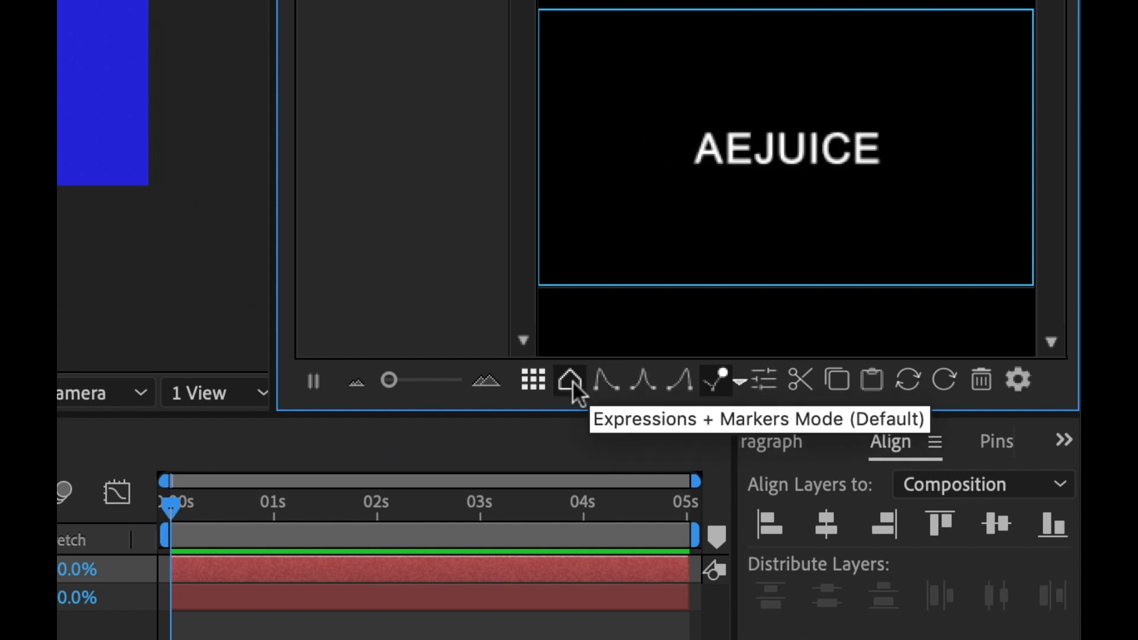
click(571, 382)
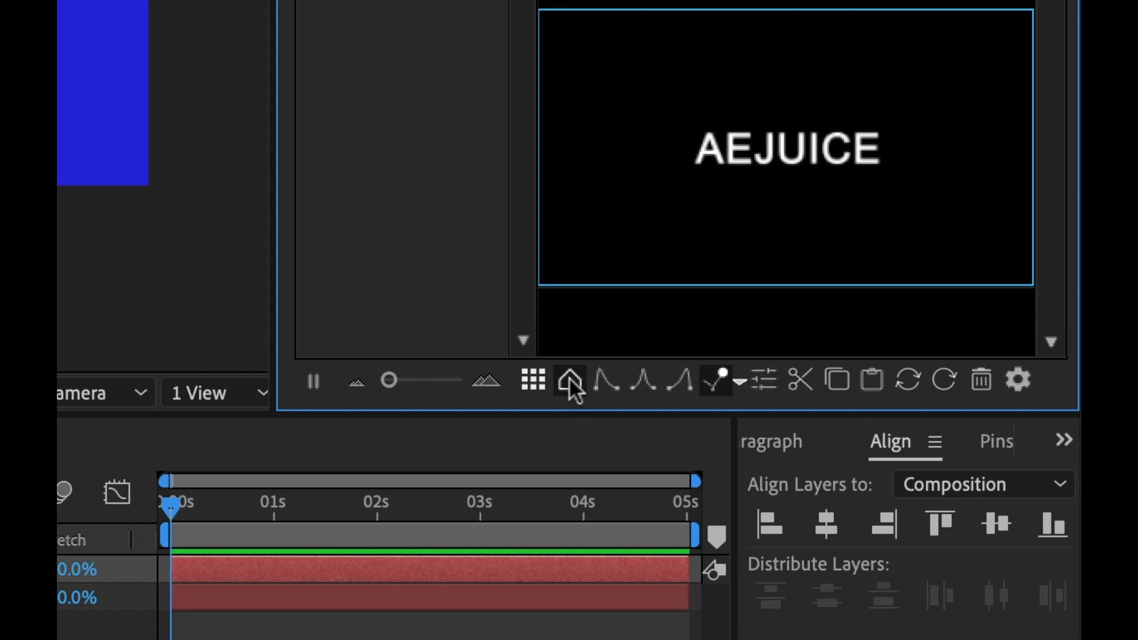
mouse_move(610, 314)
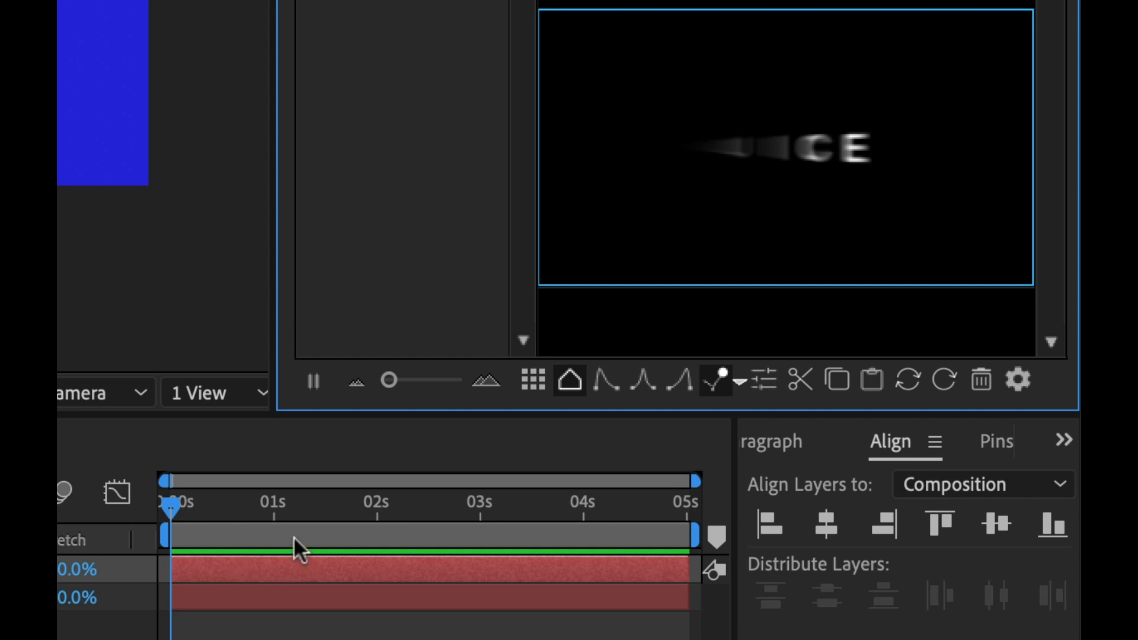
alt+click(606, 382)
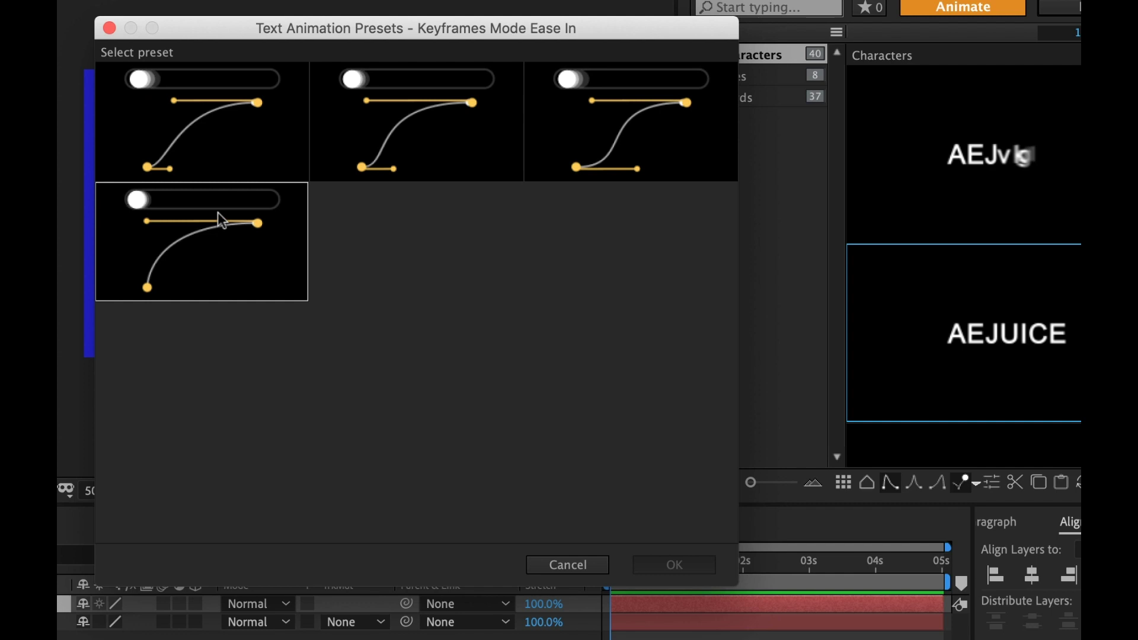
click(109, 28)
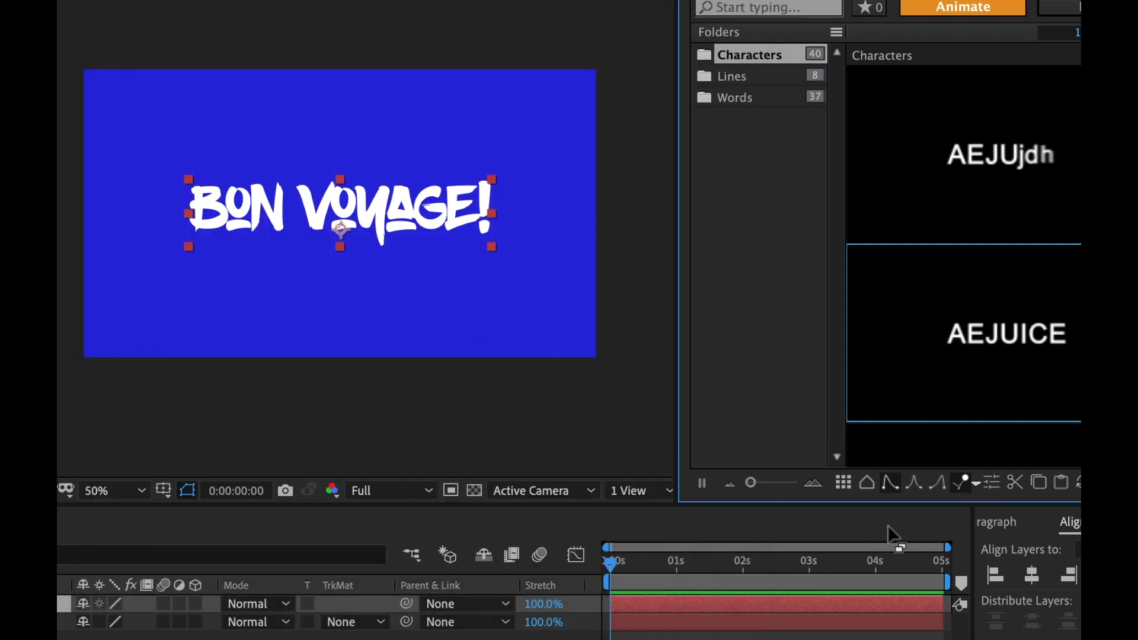
click(915, 484)
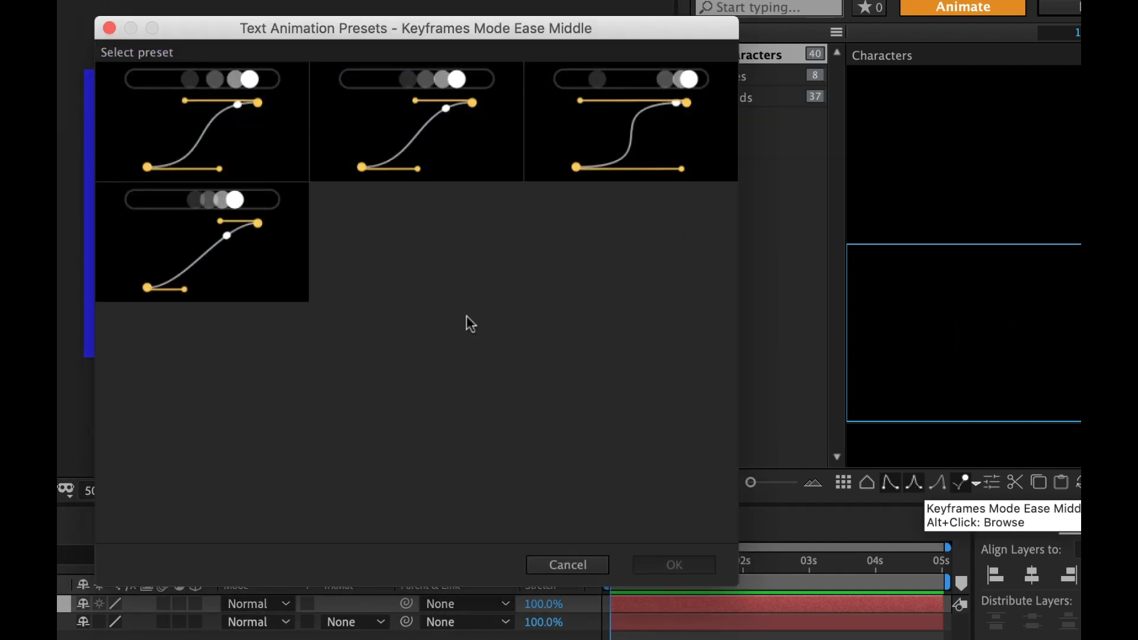
click(109, 28)
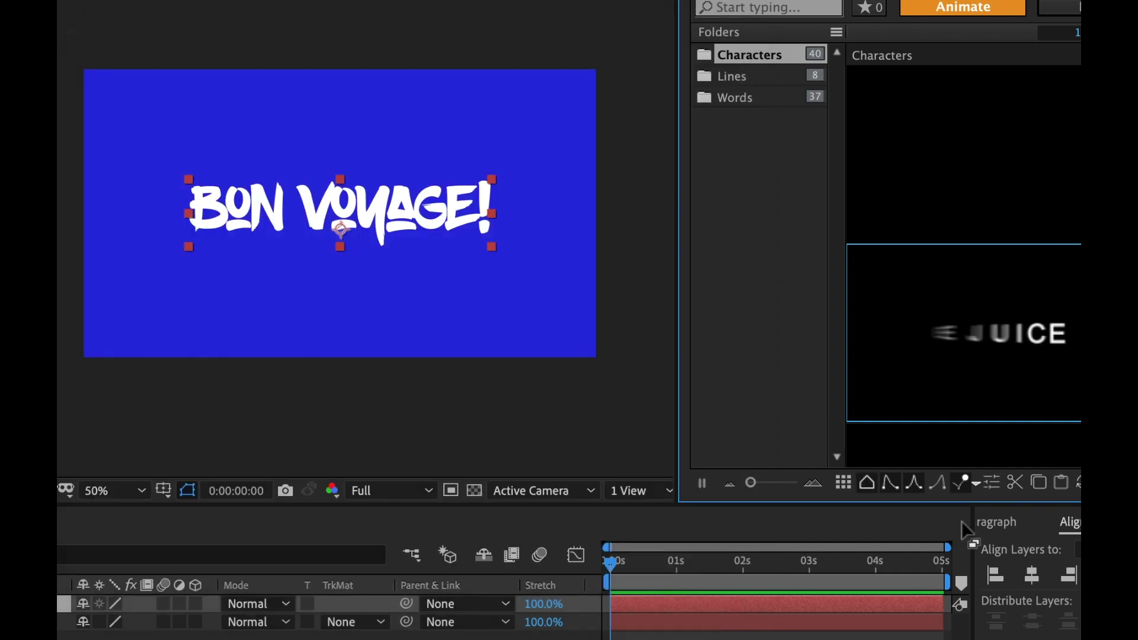
click(964, 482)
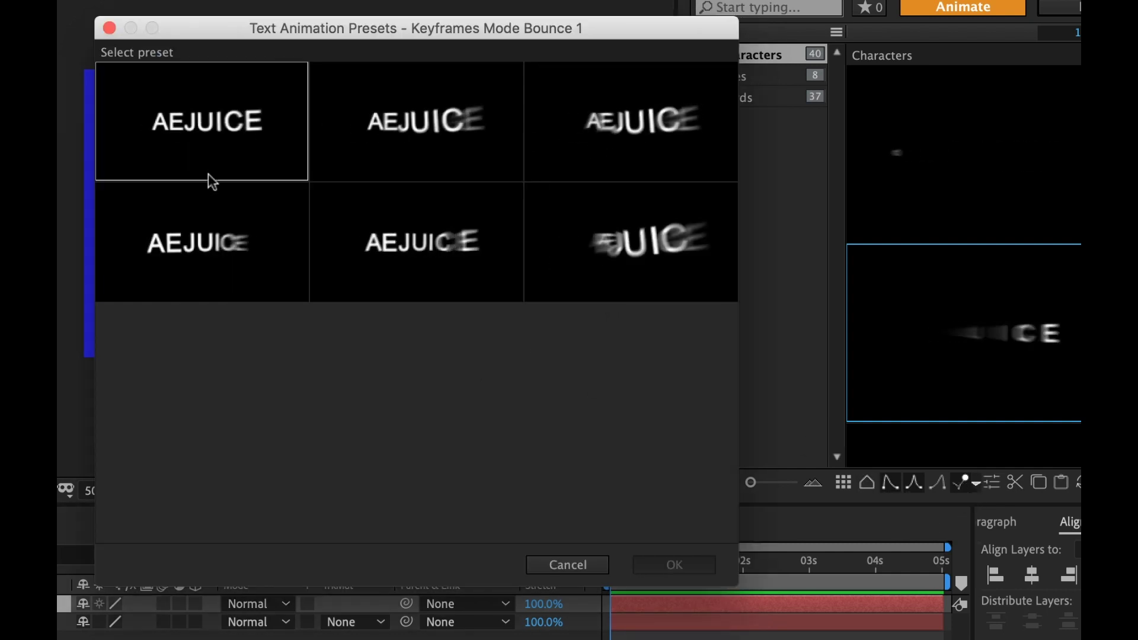
click(109, 28)
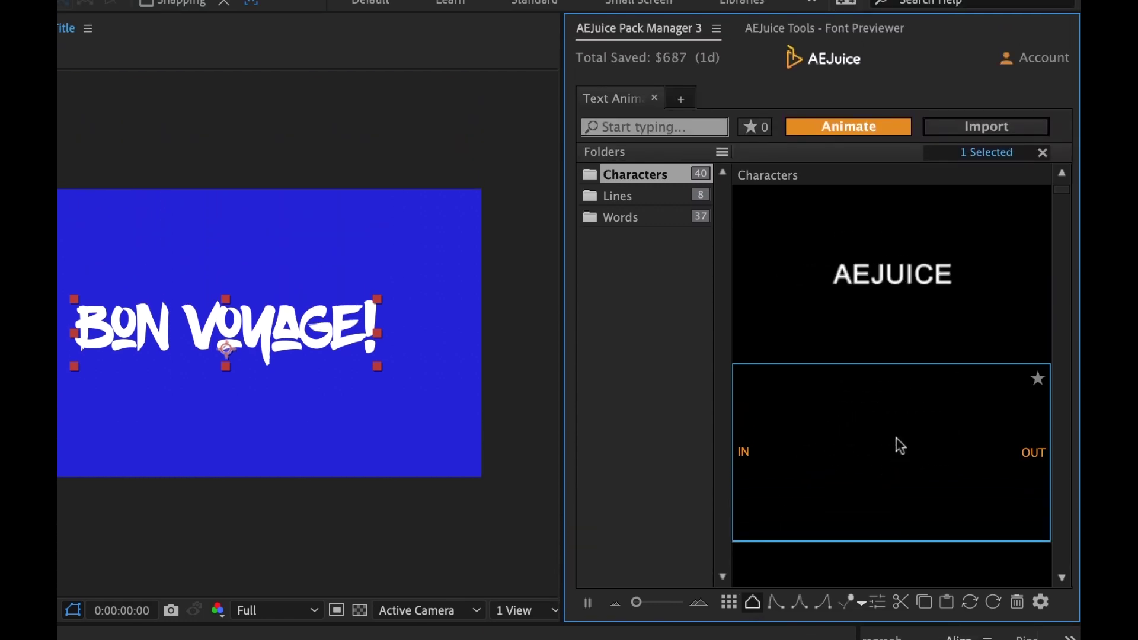
Step: Drag the blurred slide-in preset onto the BON VOYAGE! title in the viewer
click(847, 127)
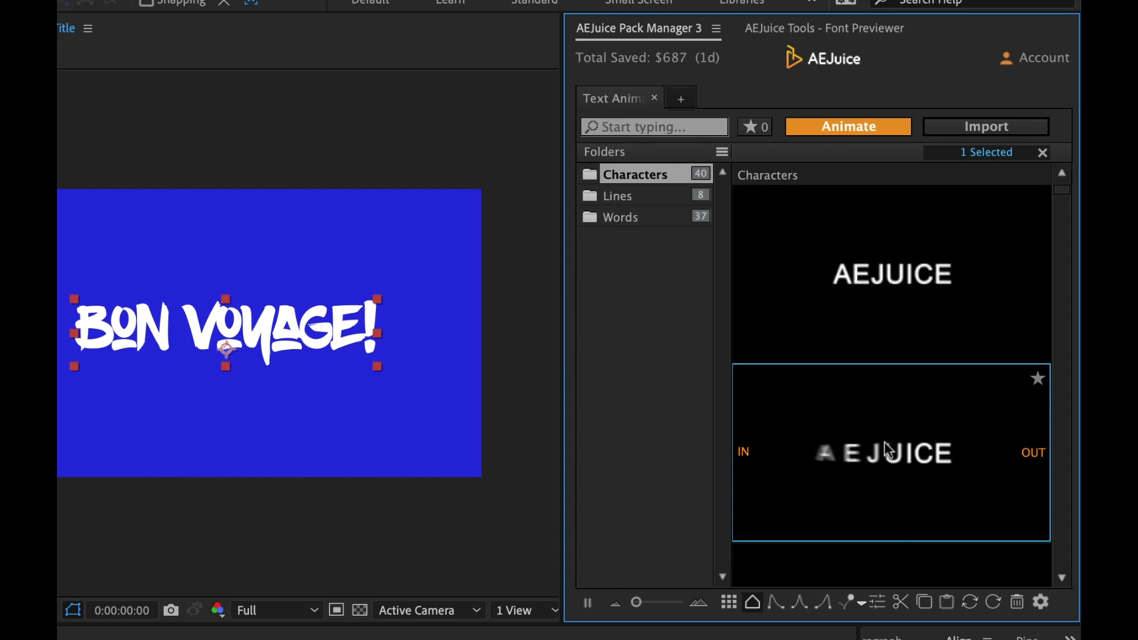
mouse_move(884, 442)
drag(884, 442, 275, 314)
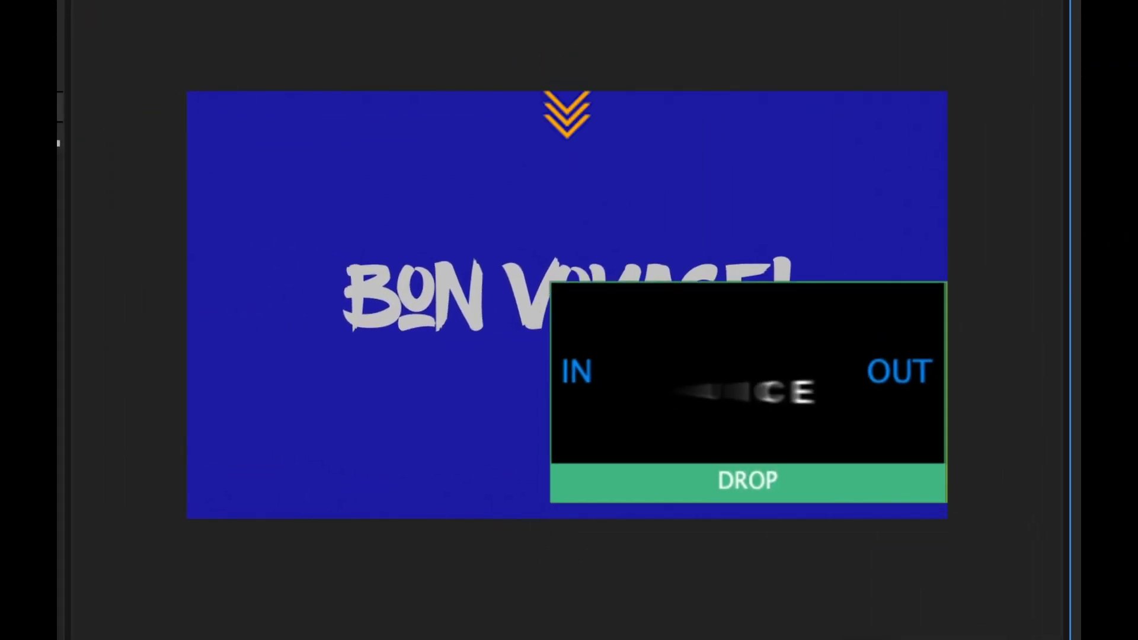
drag(510, 462, 566, 306)
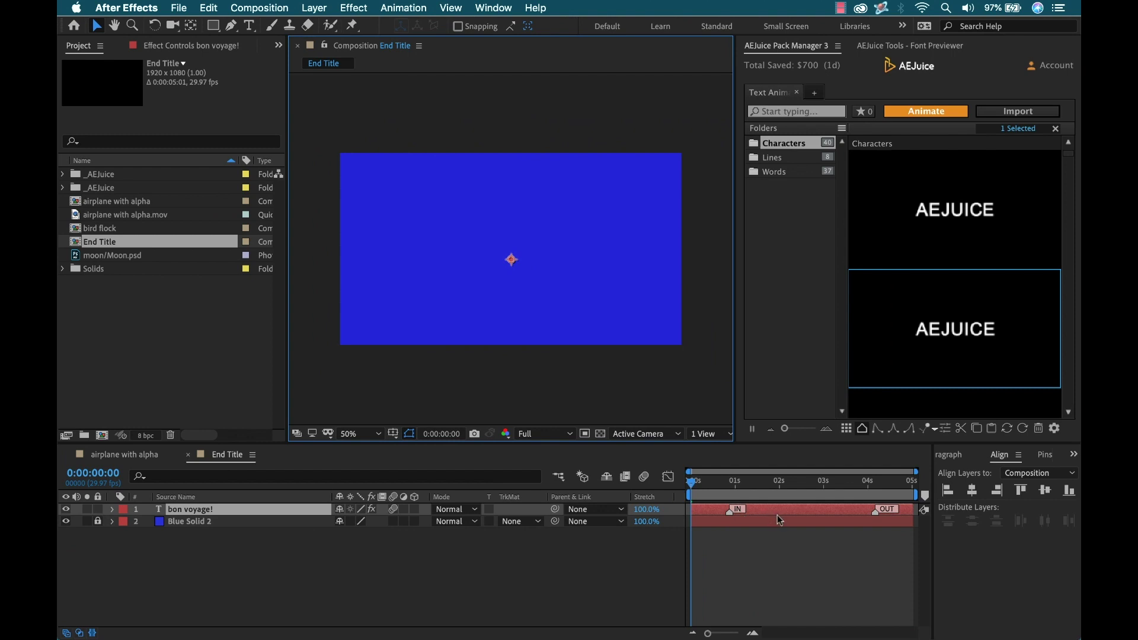
Step: Scrub the title animation, then drop the preset's OUT-only exit animation onto the title
drag(702, 488, 791, 488)
mouse_move(876, 497)
mouse_down()
mouse_move(867, 496)
mouse_move(879, 494)
mouse_up()
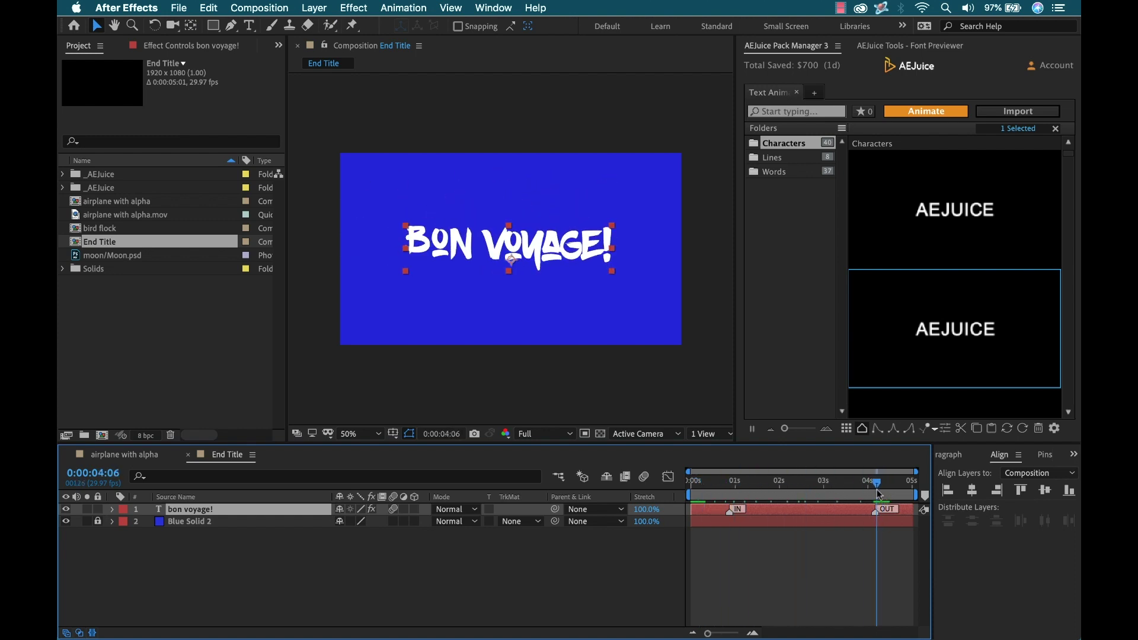
mouse_move(857, 326)
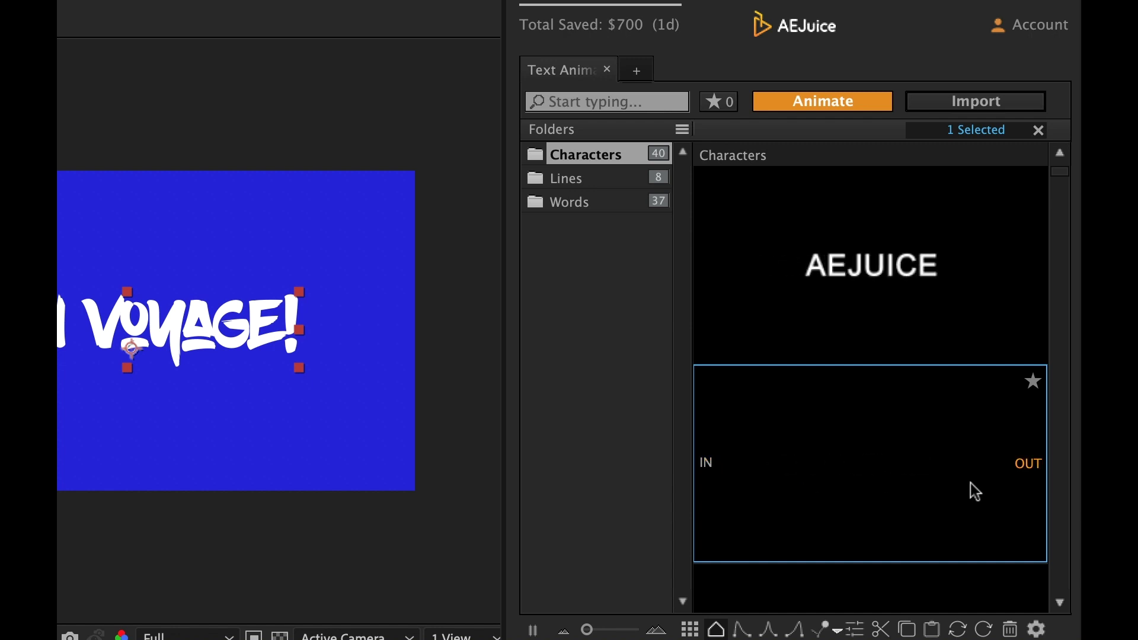
click(1026, 462)
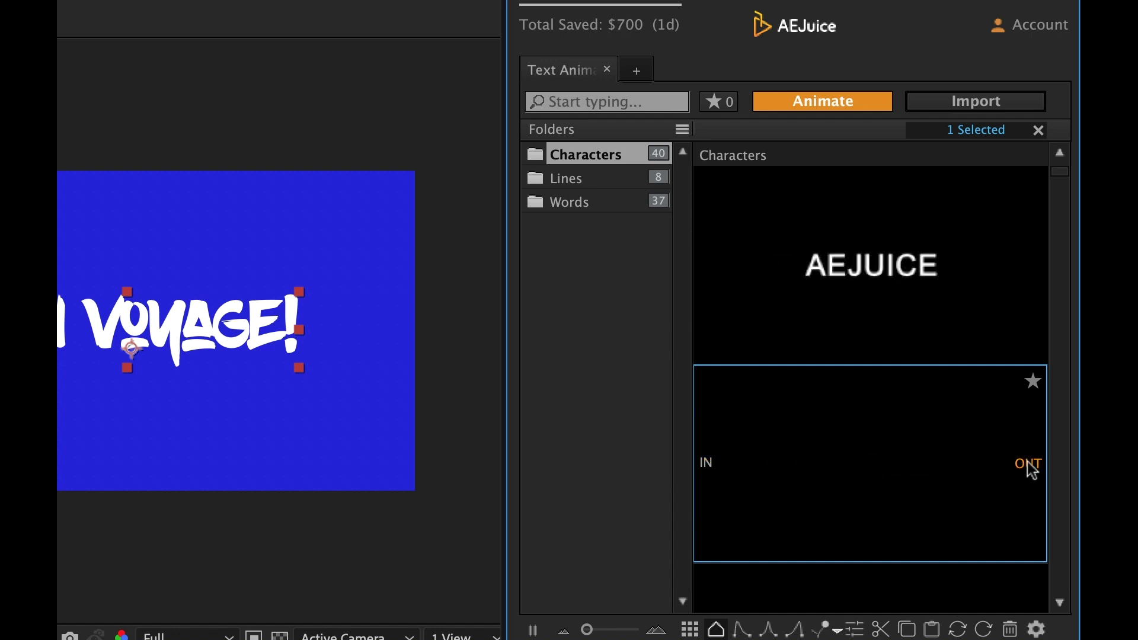
drag(1026, 461, 281, 421)
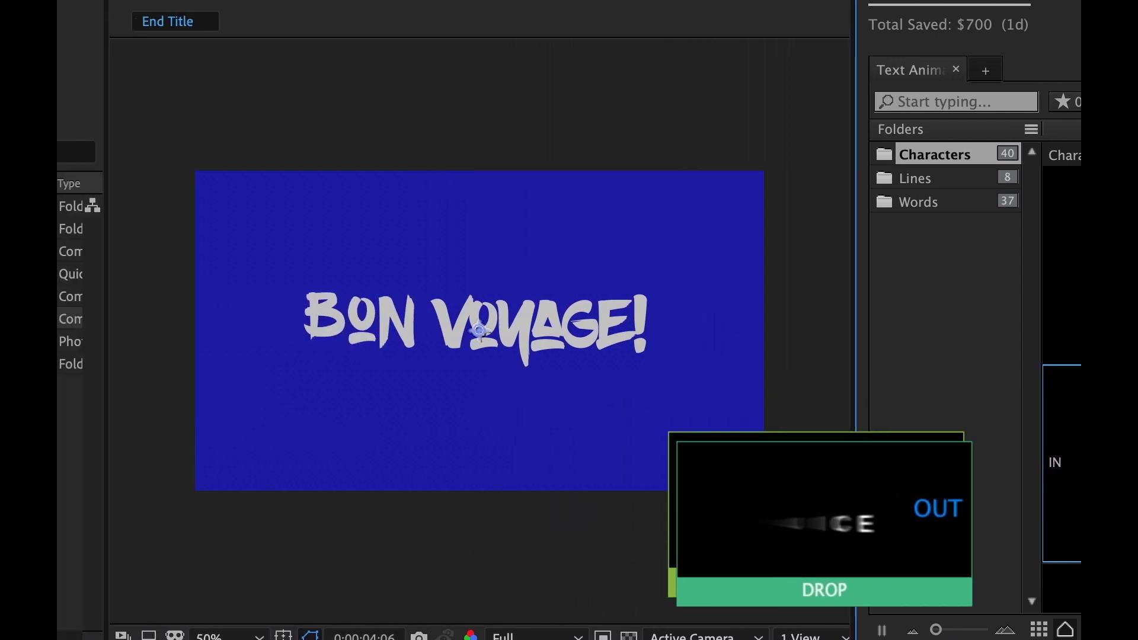
drag(806, 518, 798, 516)
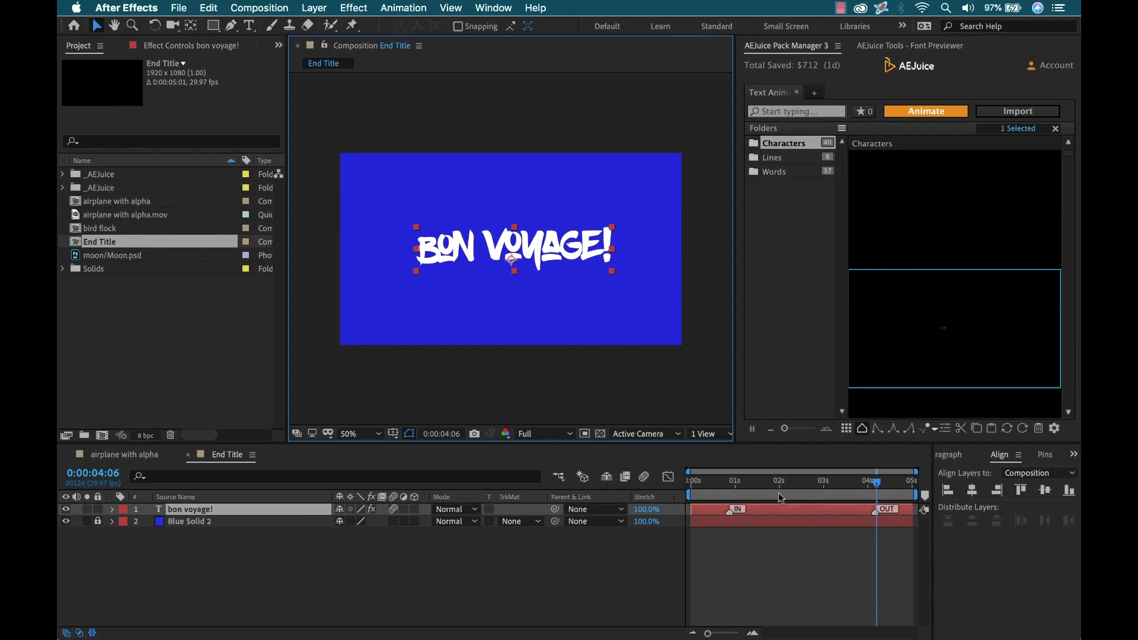
Step: Scrub around the four-second exit and play a preview of the title's motion
drag(698, 481, 707, 485)
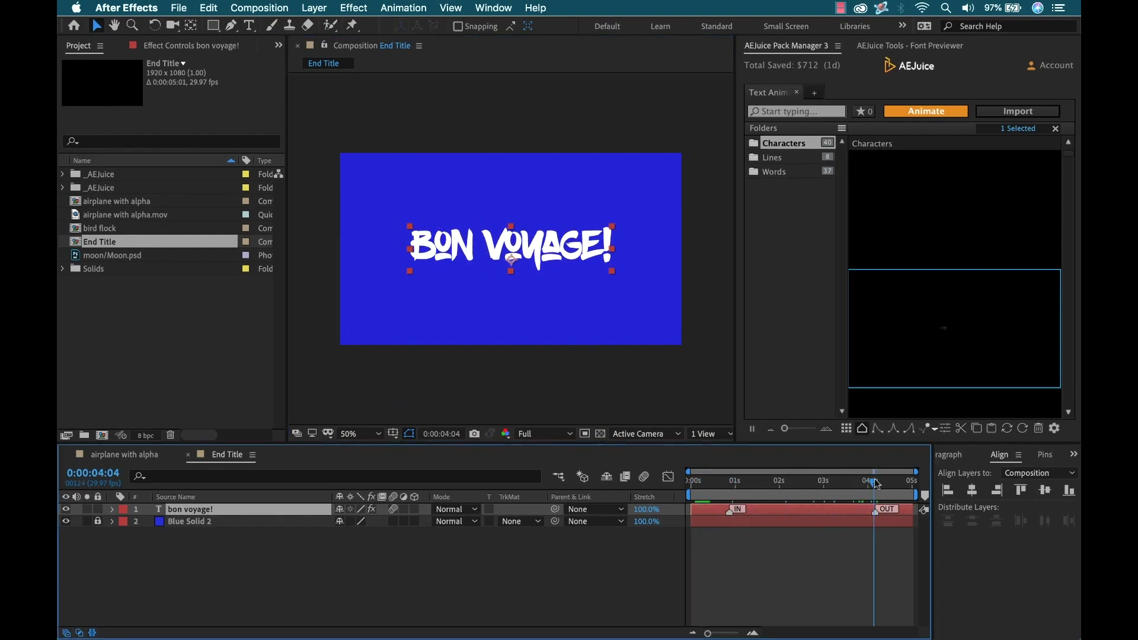
mouse_move(875, 483)
mouse_down()
mouse_move(896, 483)
mouse_move(864, 487)
mouse_up()
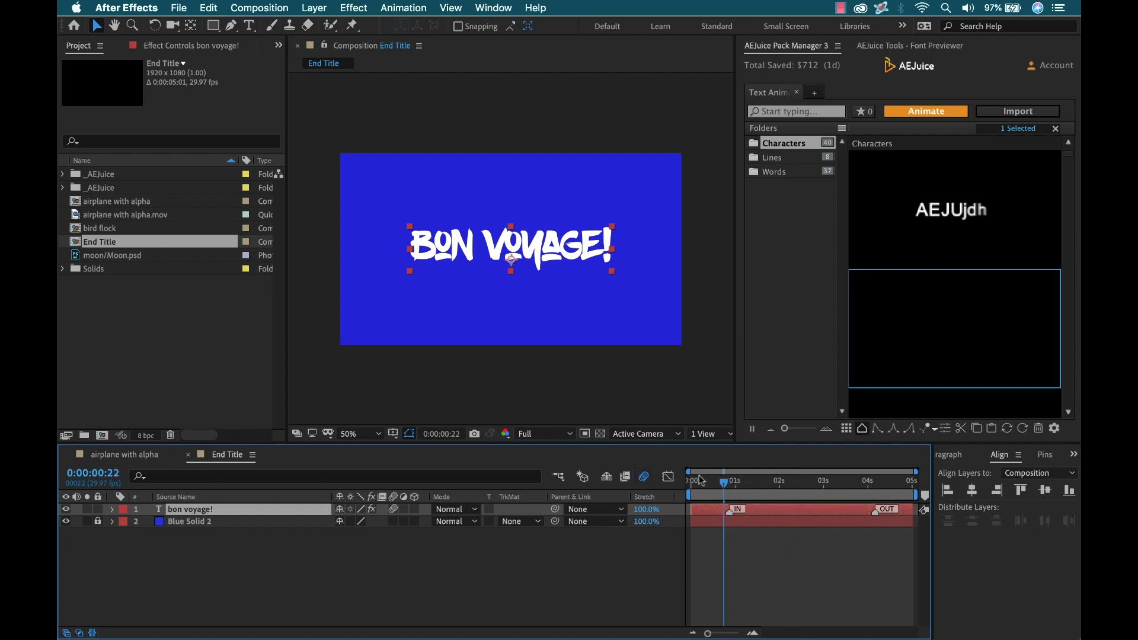
key(space)
Step: Place End Title as the airplane comp's top layer, starting around three seconds
click(189, 455)
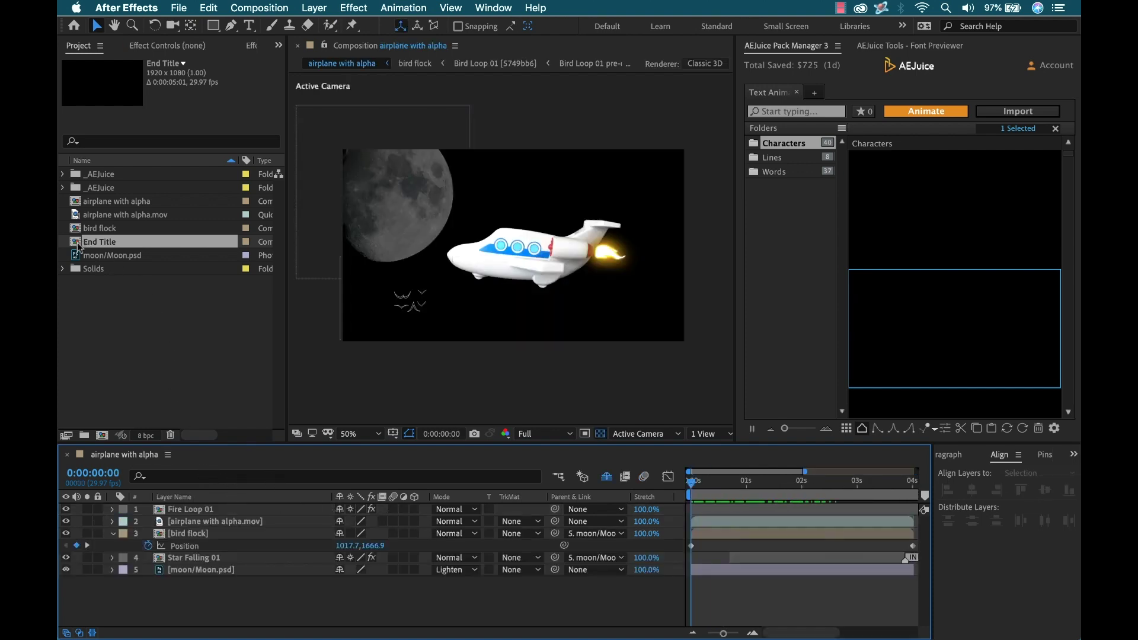
drag(79, 246, 204, 362)
drag(217, 500, 212, 504)
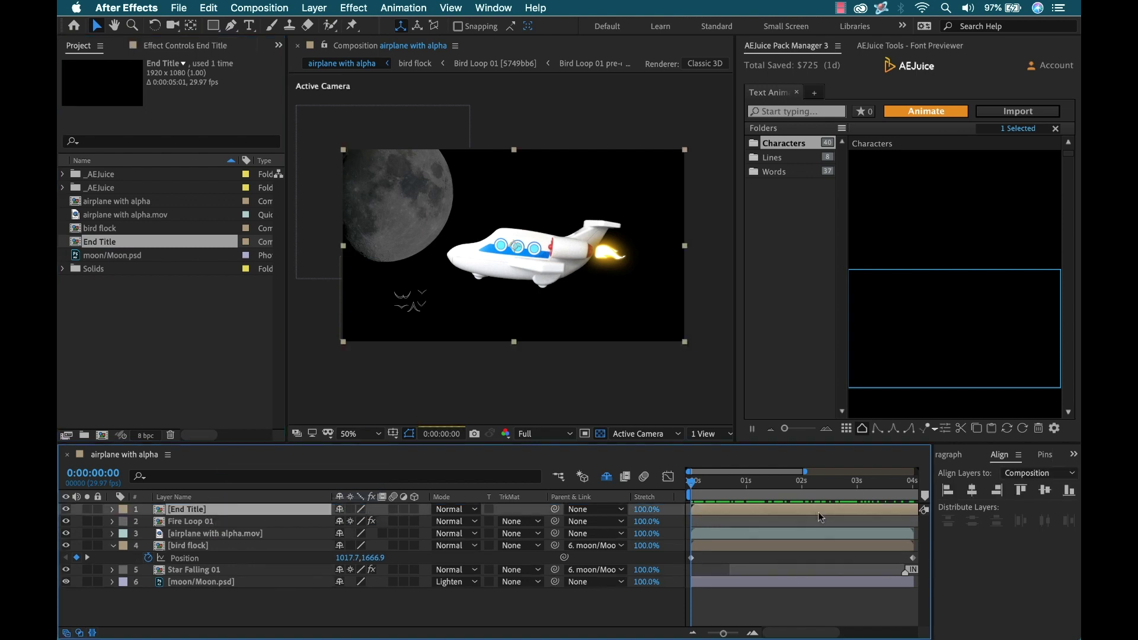
drag(710, 509, 797, 510)
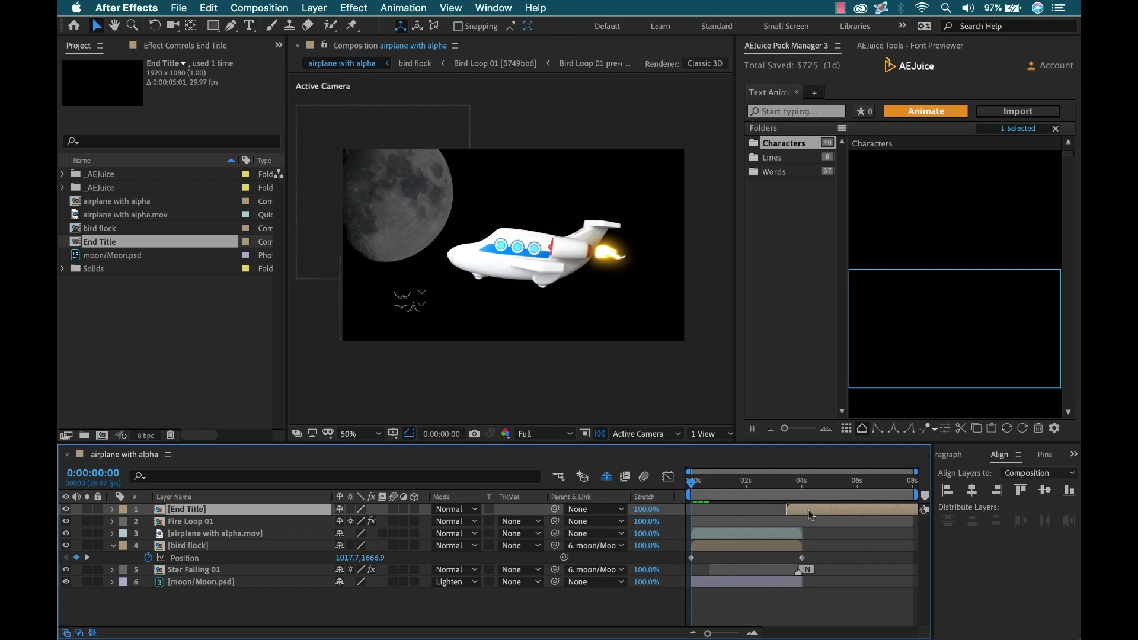
click(196, 545)
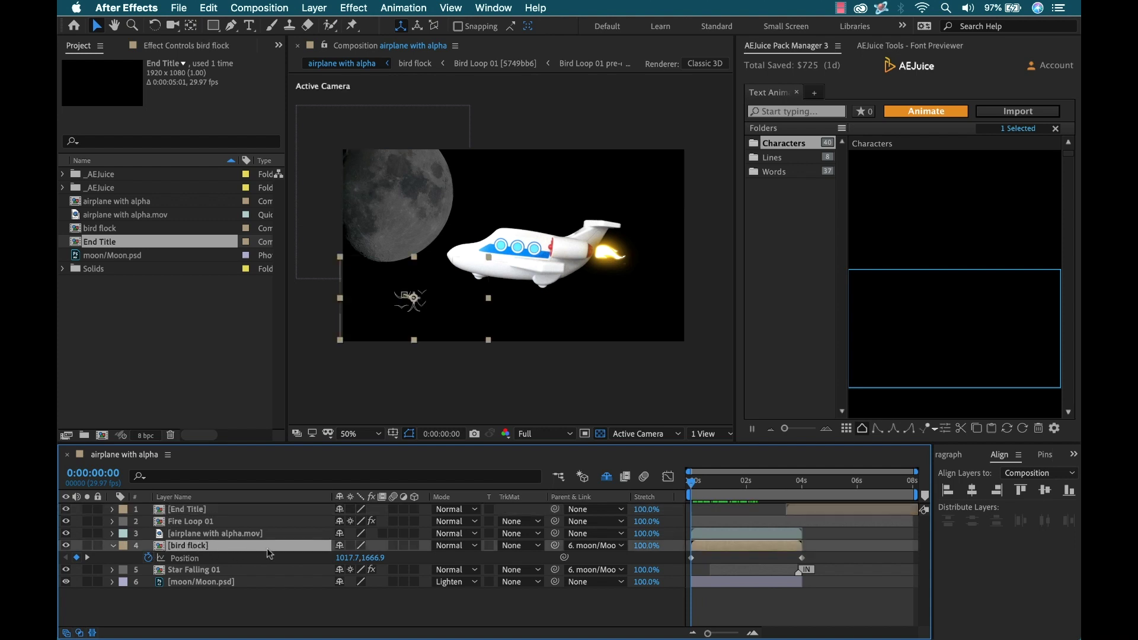
click(294, 595)
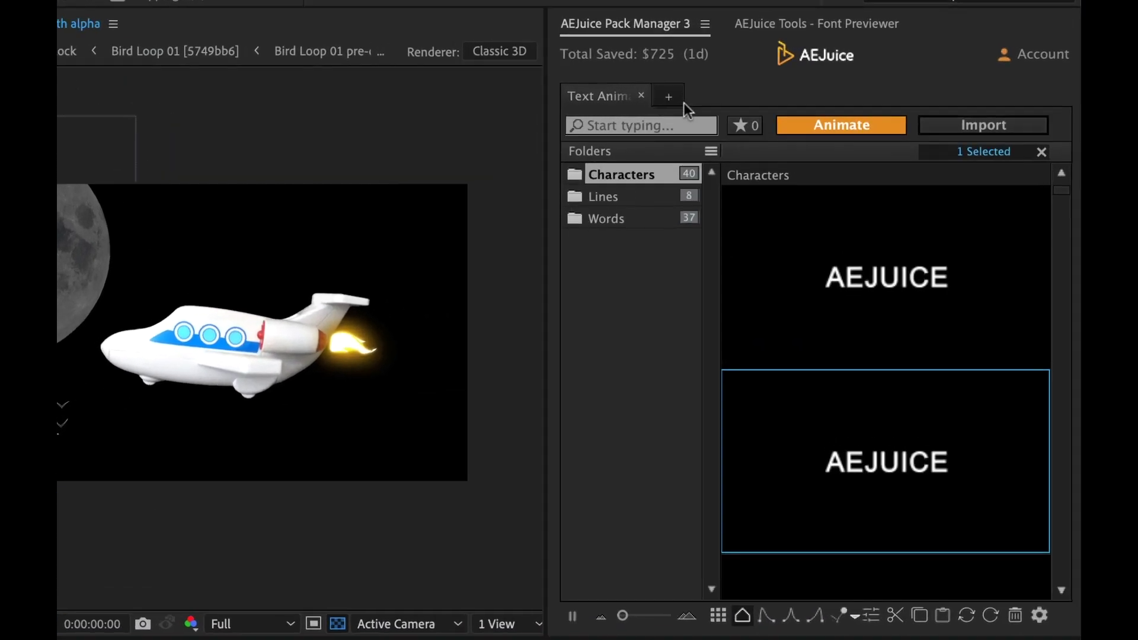
Step: Import the wavy Liquid Transitions > Basic transition (Basic Transition 06) from AEJuice as the top layer
click(679, 99)
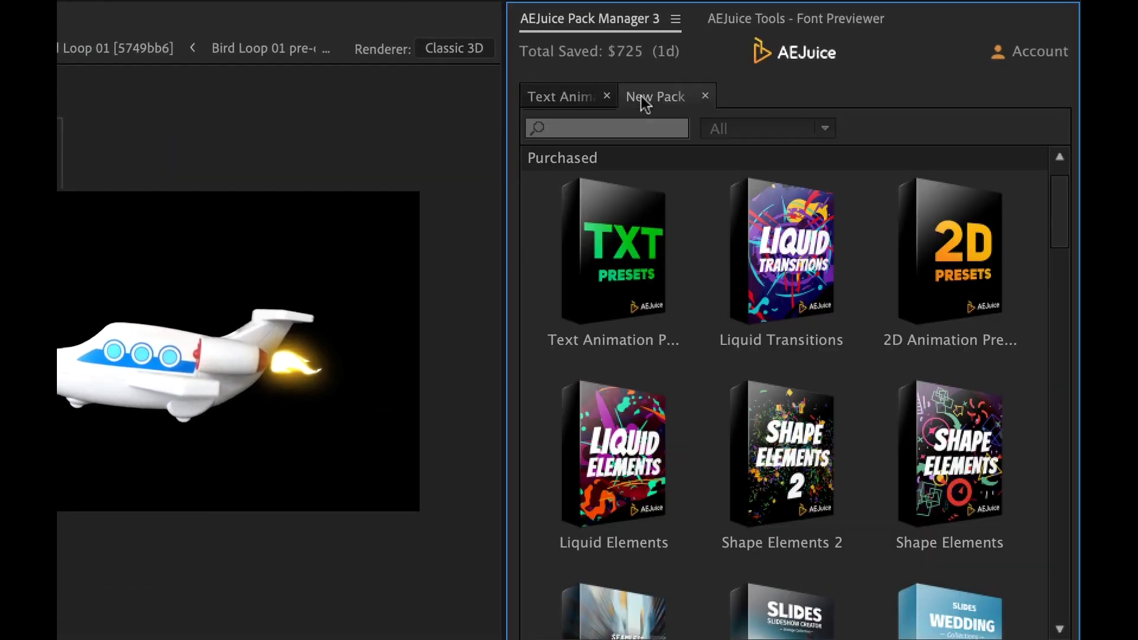
click(780, 270)
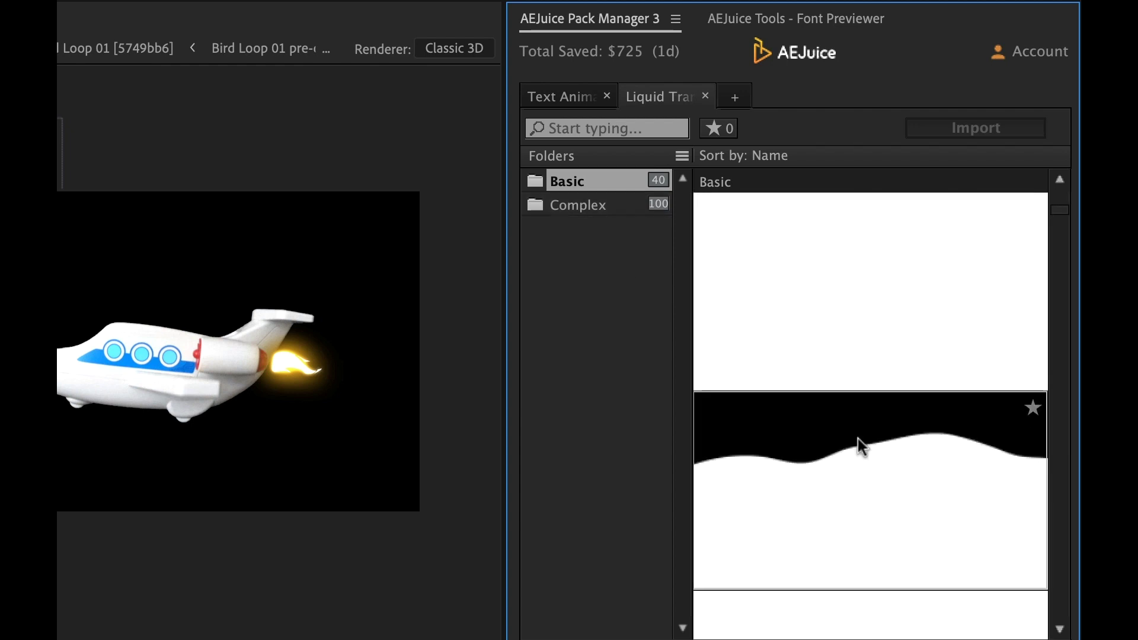
click(858, 439)
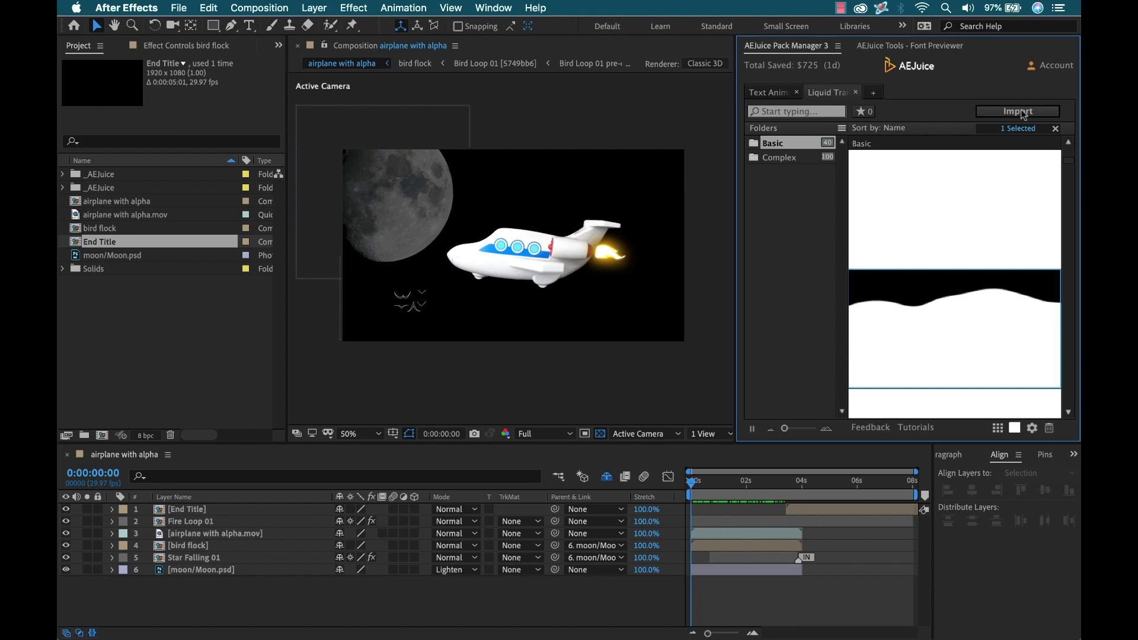
click(978, 133)
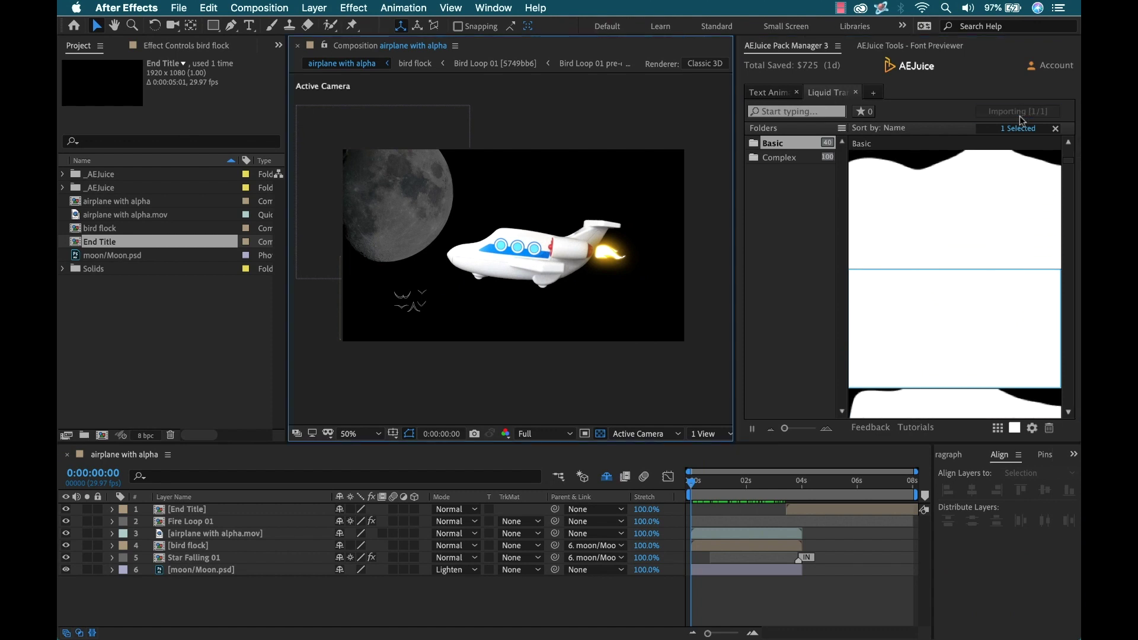
click(710, 512)
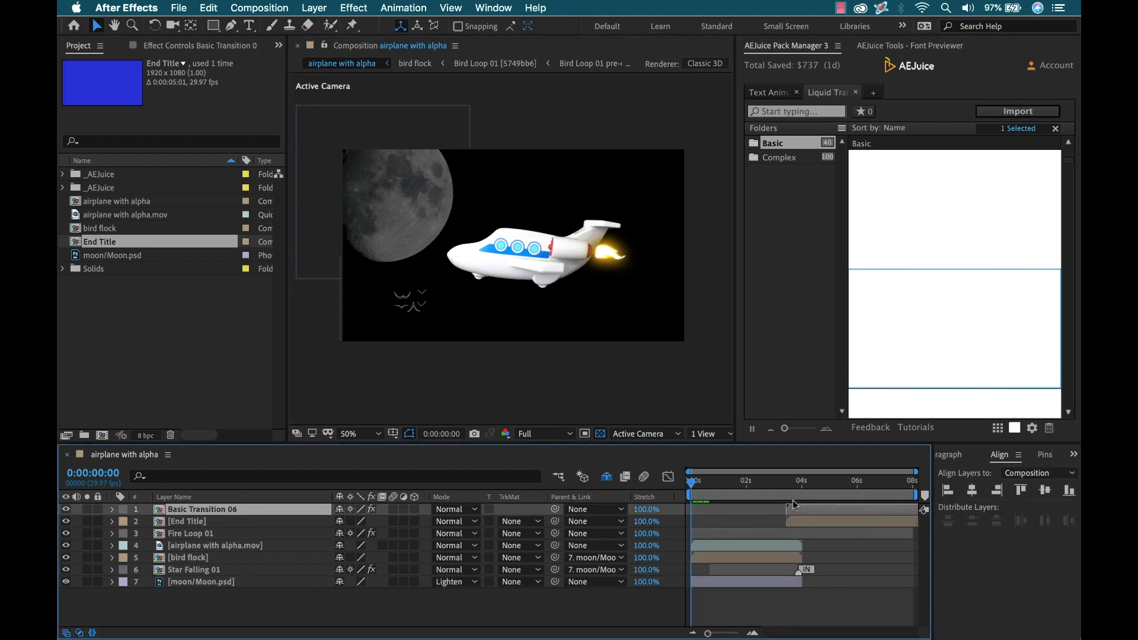
Step: Move the playhead to about 3:10 and zoom the timeline in around the transition
click(784, 481)
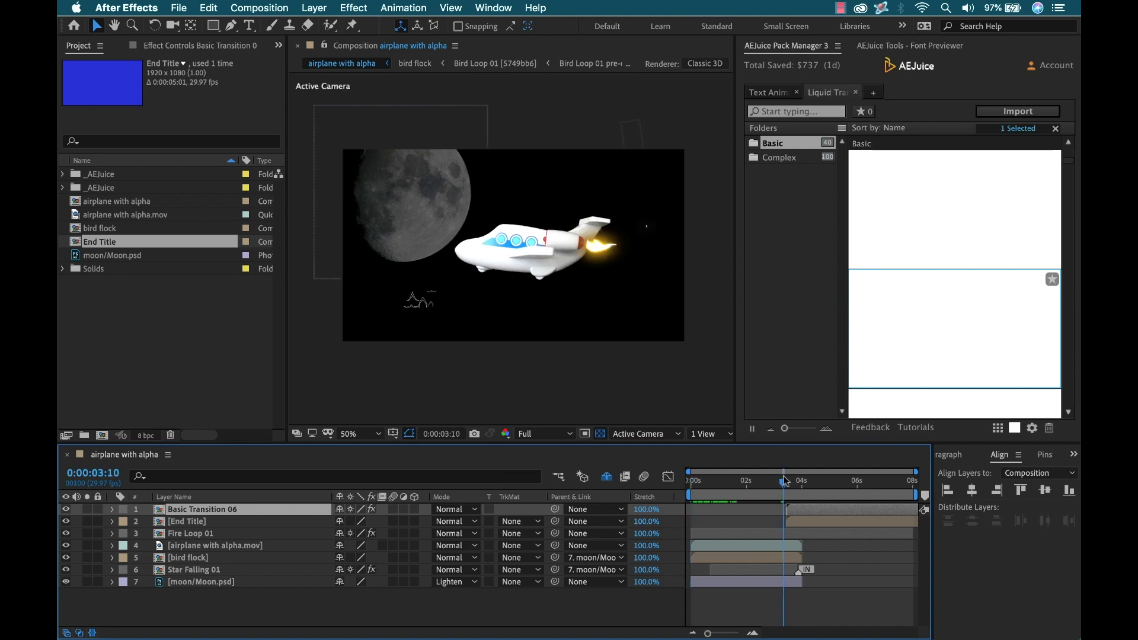
scroll(784, 482, up, 3)
click(794, 481)
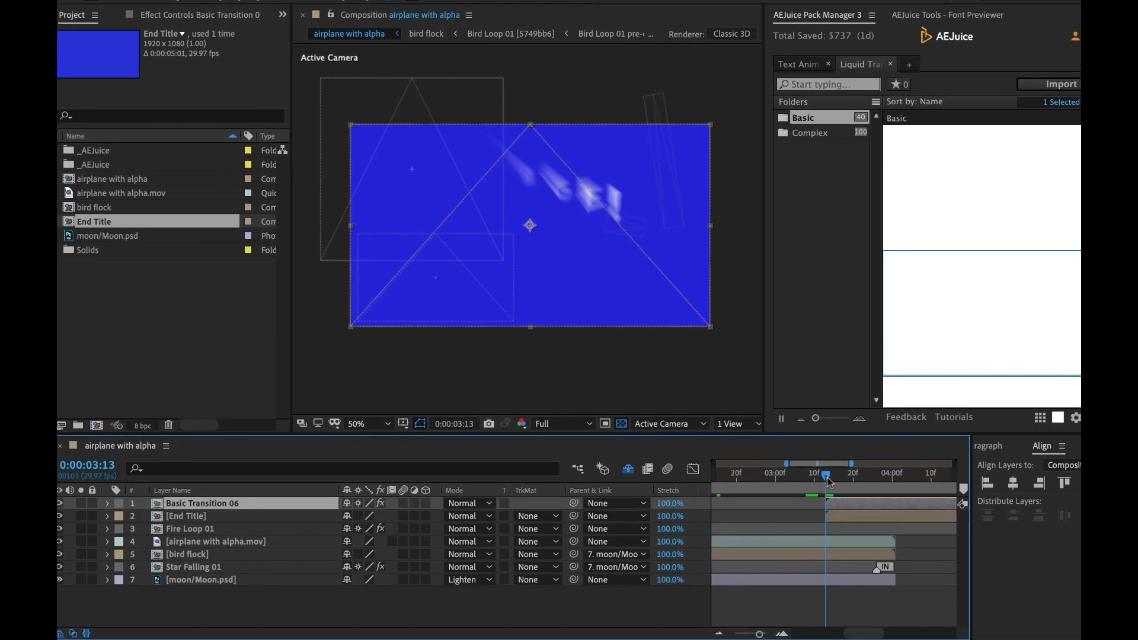
drag(828, 482, 844, 481)
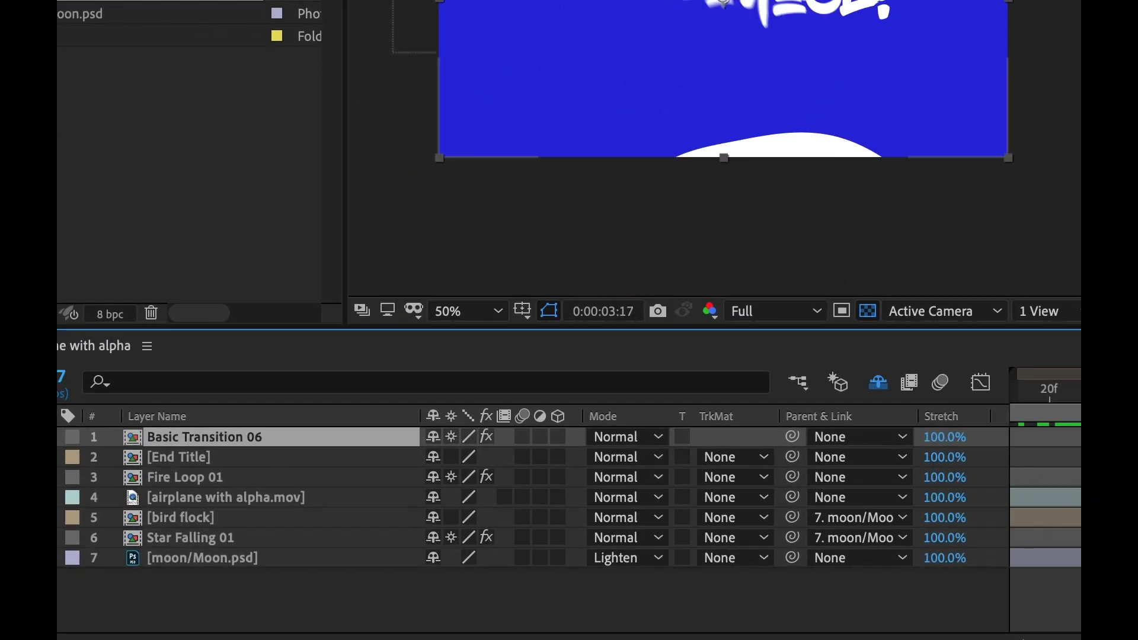
Step: Set End Title's track matte to Alpha Matte 'Basic Transition 06' and preview the reveal
click(238, 457)
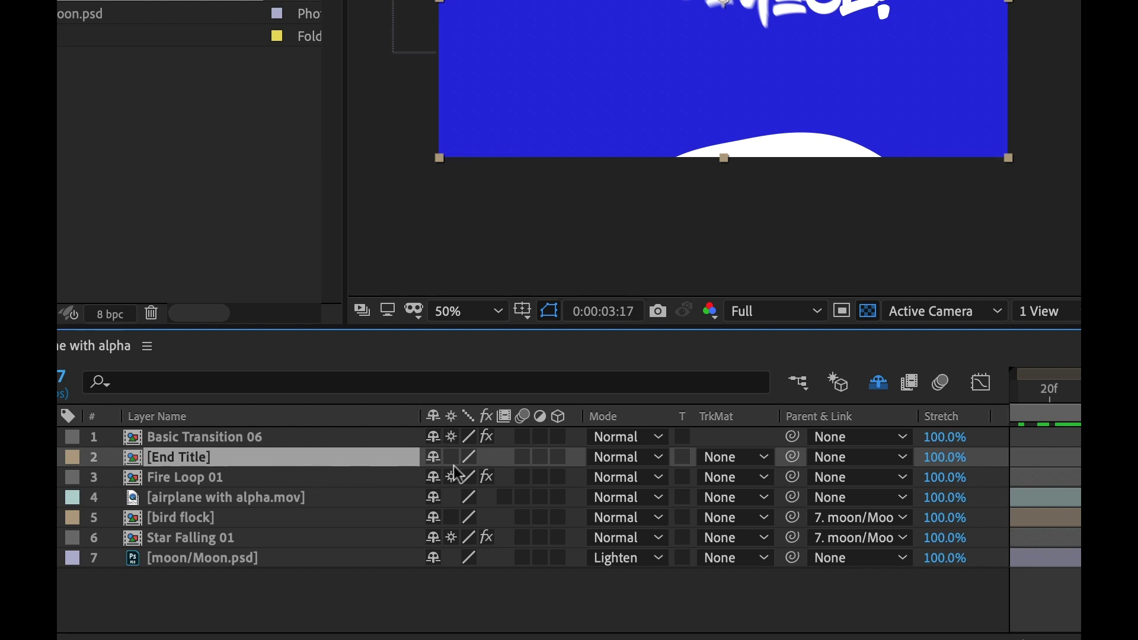
click(756, 458)
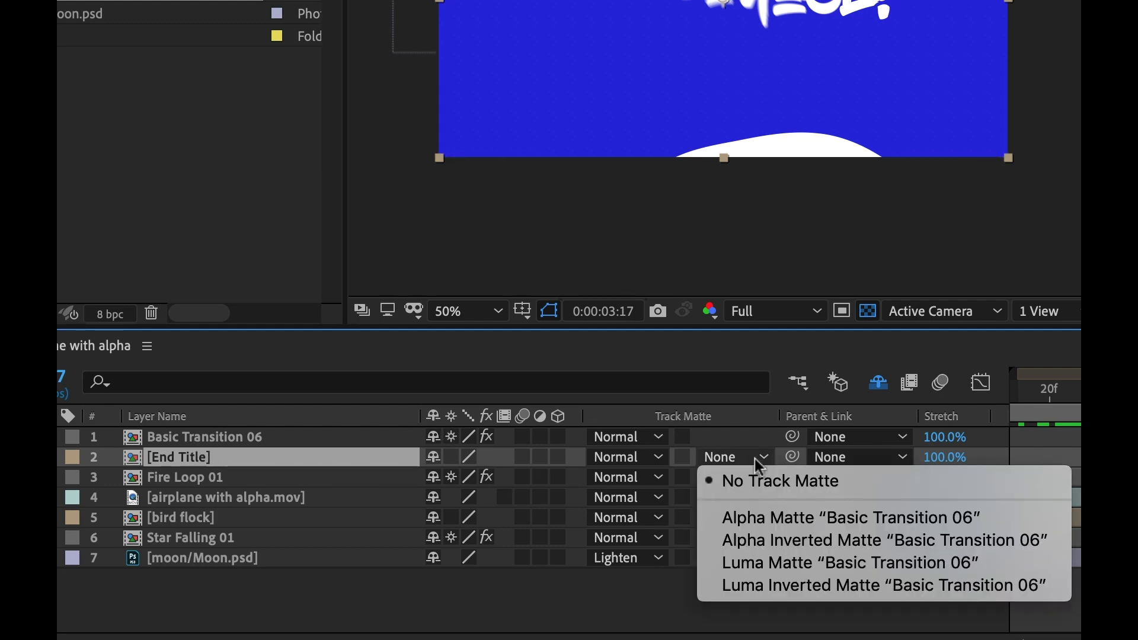
click(792, 519)
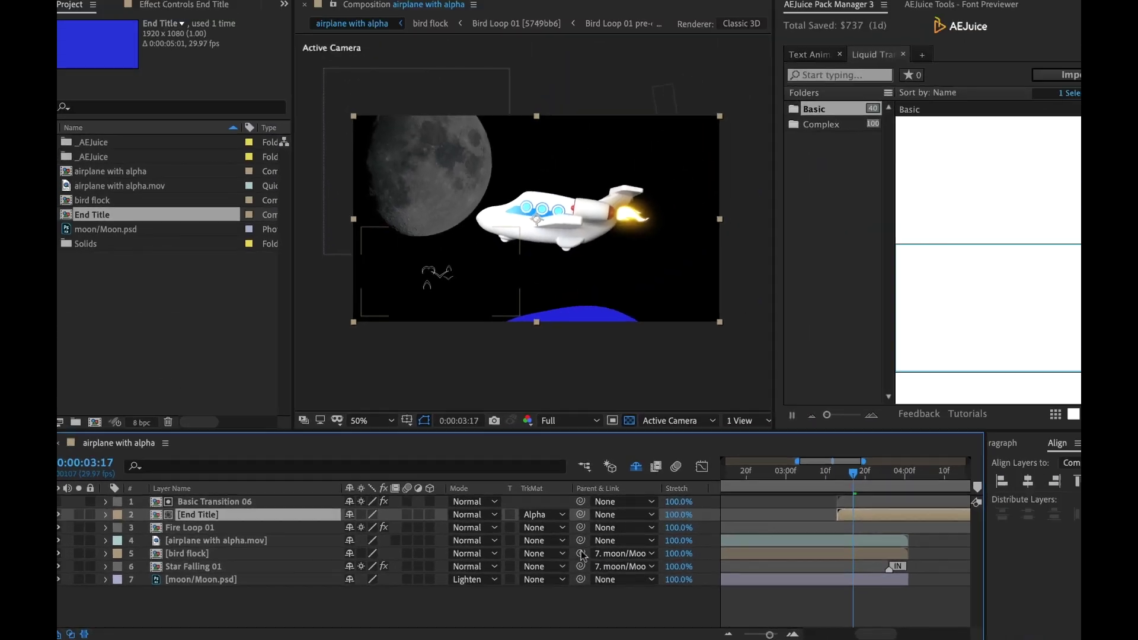
drag(876, 480, 846, 481)
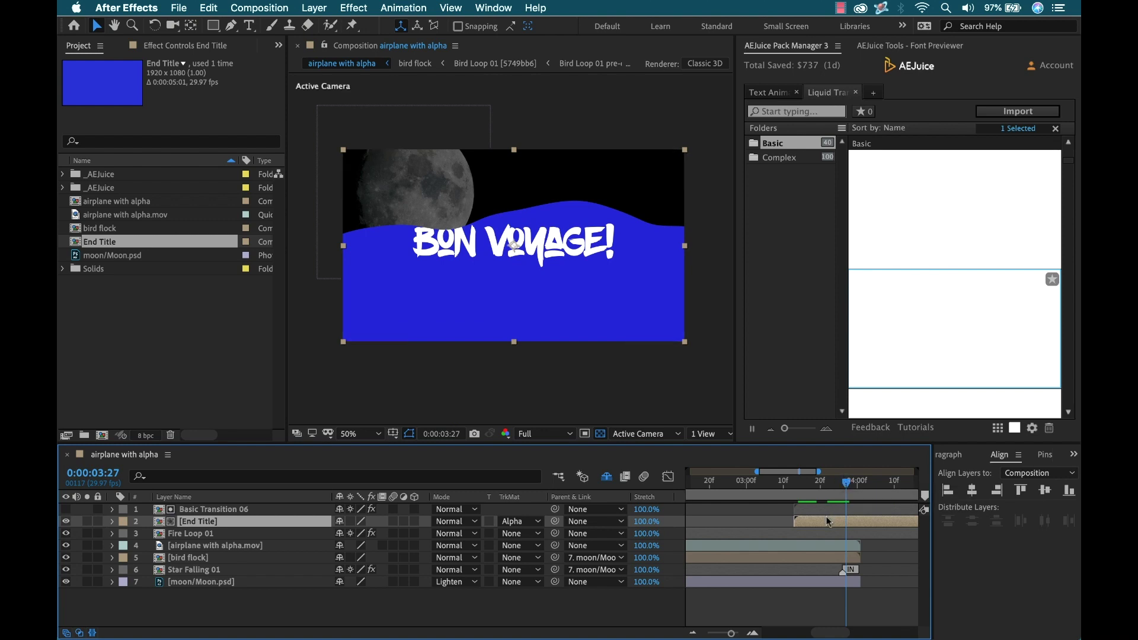
double_click(191, 524)
Step: Shift the bon voyage! layer later in End Title, then preview the reveal in 'airplane with alpha'
click(182, 511)
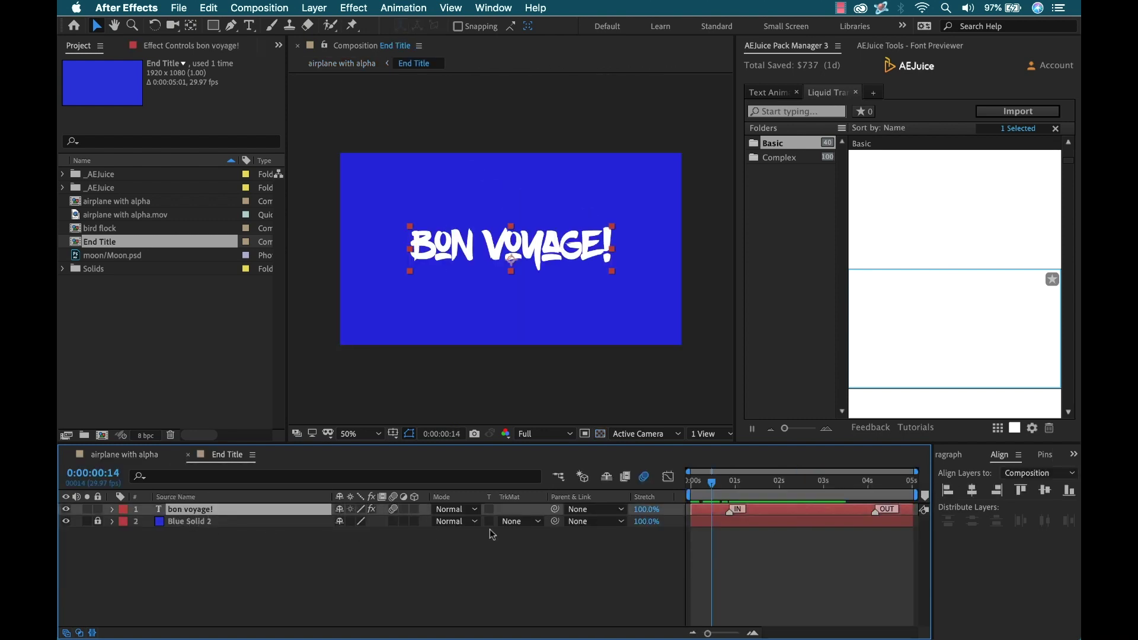
key(=)
drag(718, 512, 740, 511)
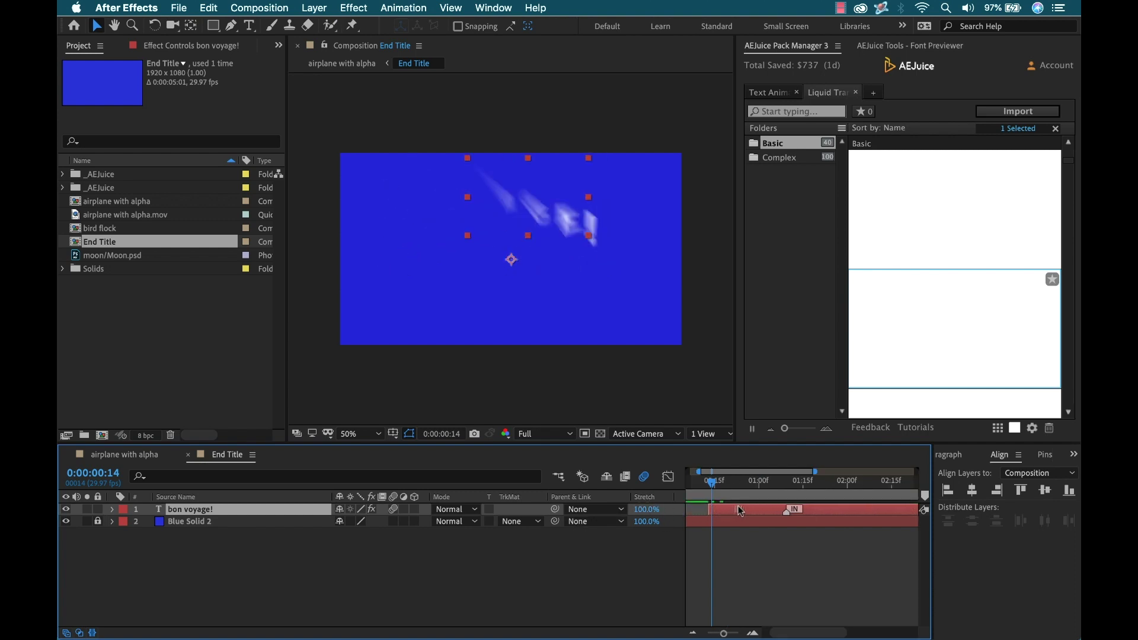
click(125, 456)
mouse_move(835, 487)
mouse_down()
mouse_move(854, 485)
mouse_move(831, 484)
mouse_up()
key(;)
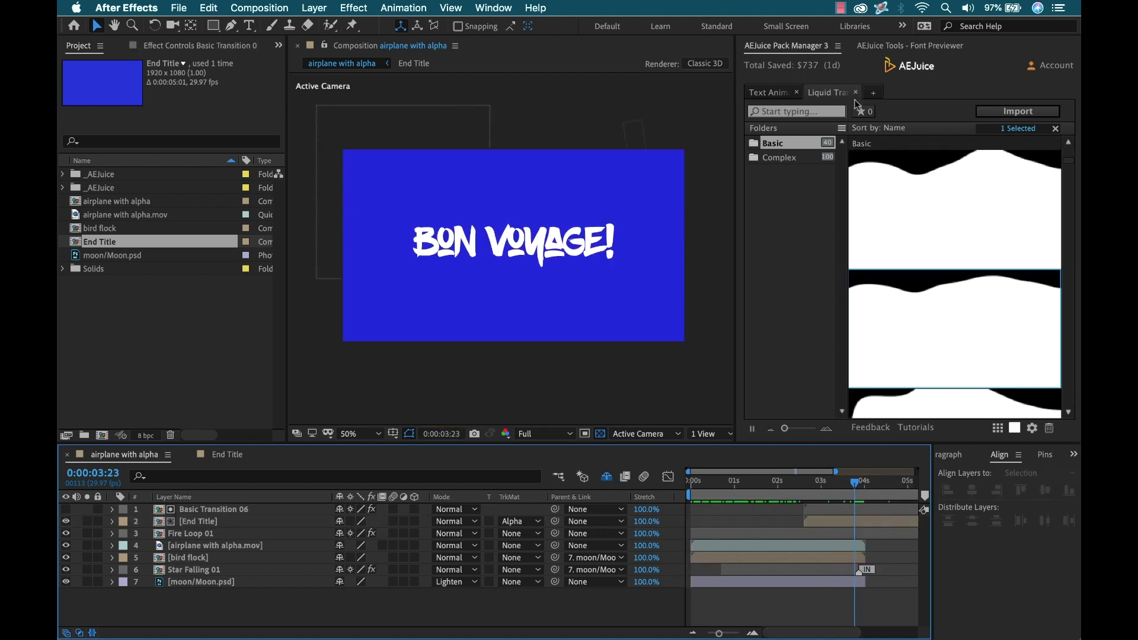
Step: Import Whoosh Fast 01 from AEJuice's Sound Effects Free > Whooshes folder into the airplane comp
click(873, 92)
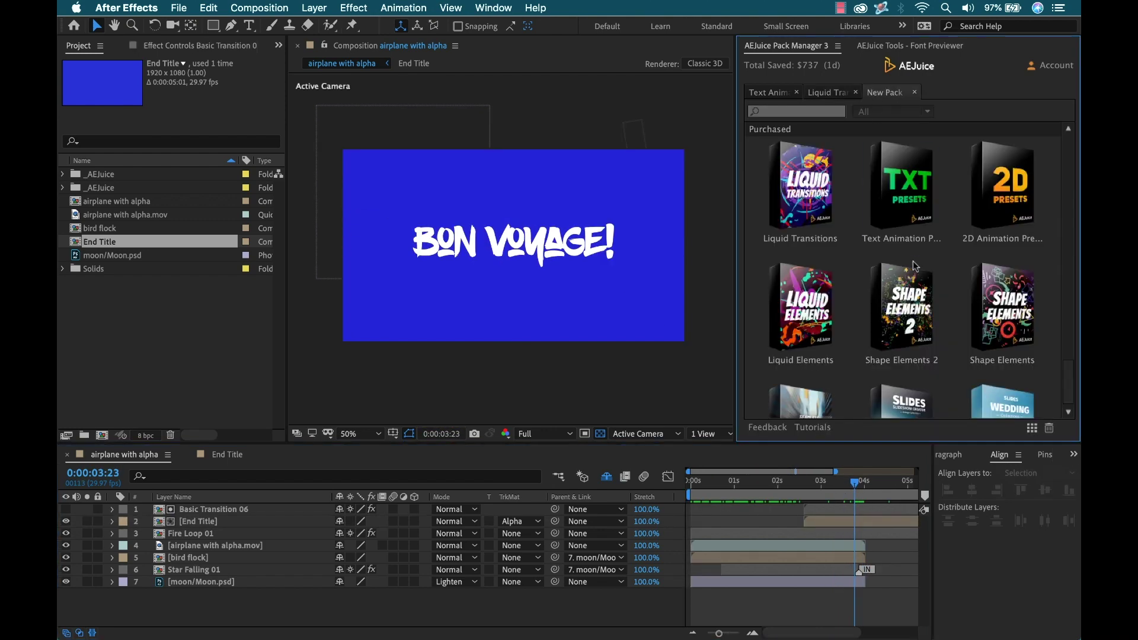
scroll(913, 260, down, 5)
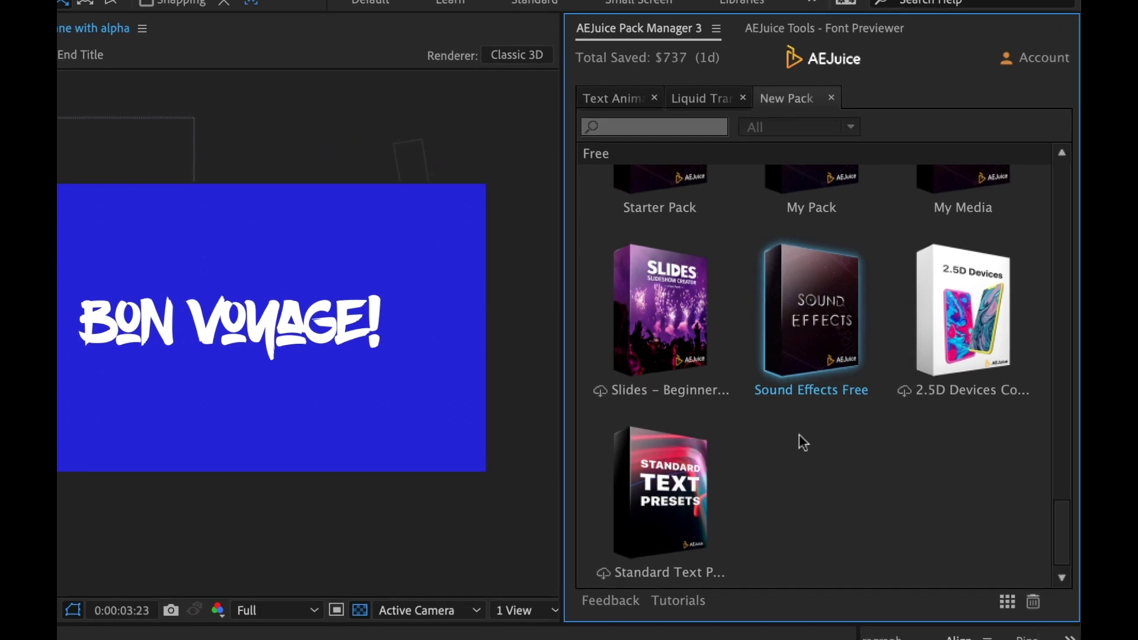
click(803, 441)
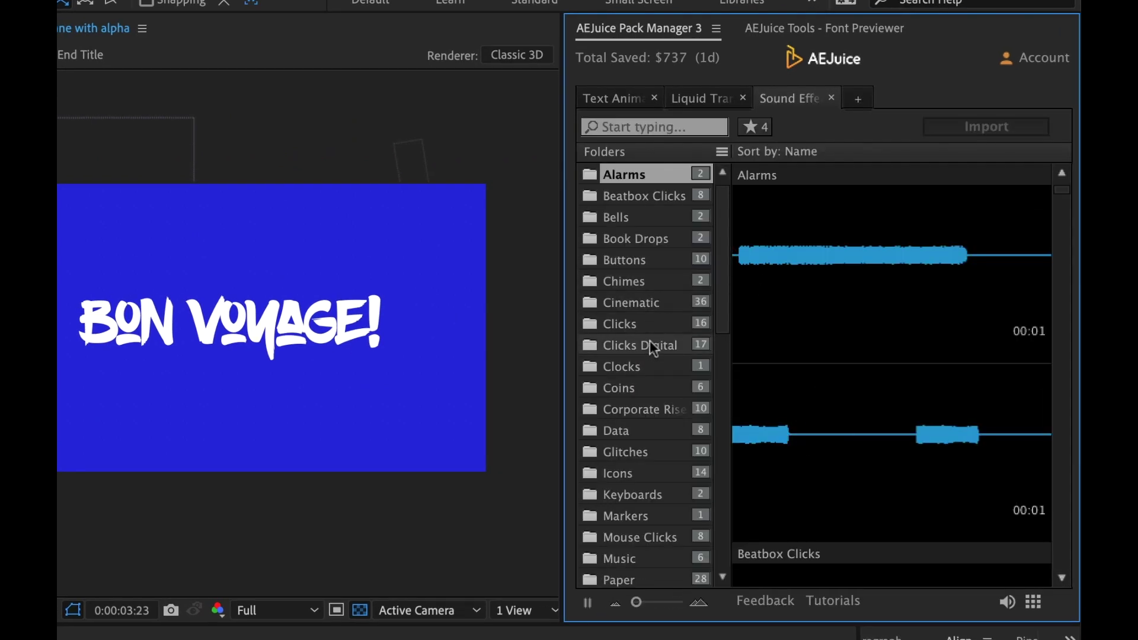
mouse_move(909, 269)
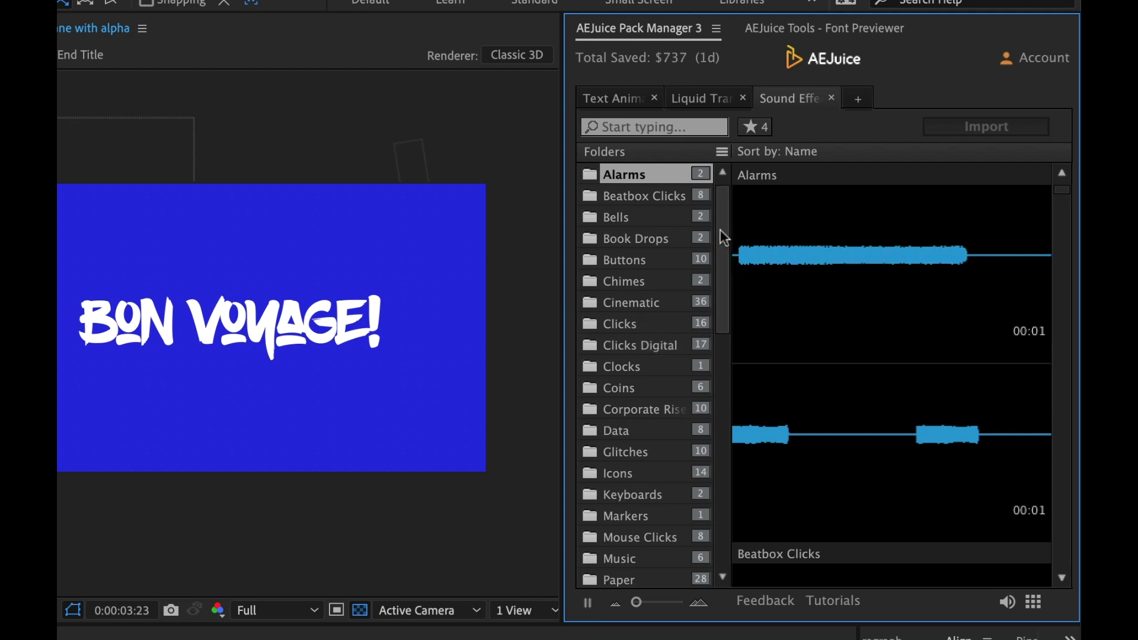
drag(721, 229, 731, 540)
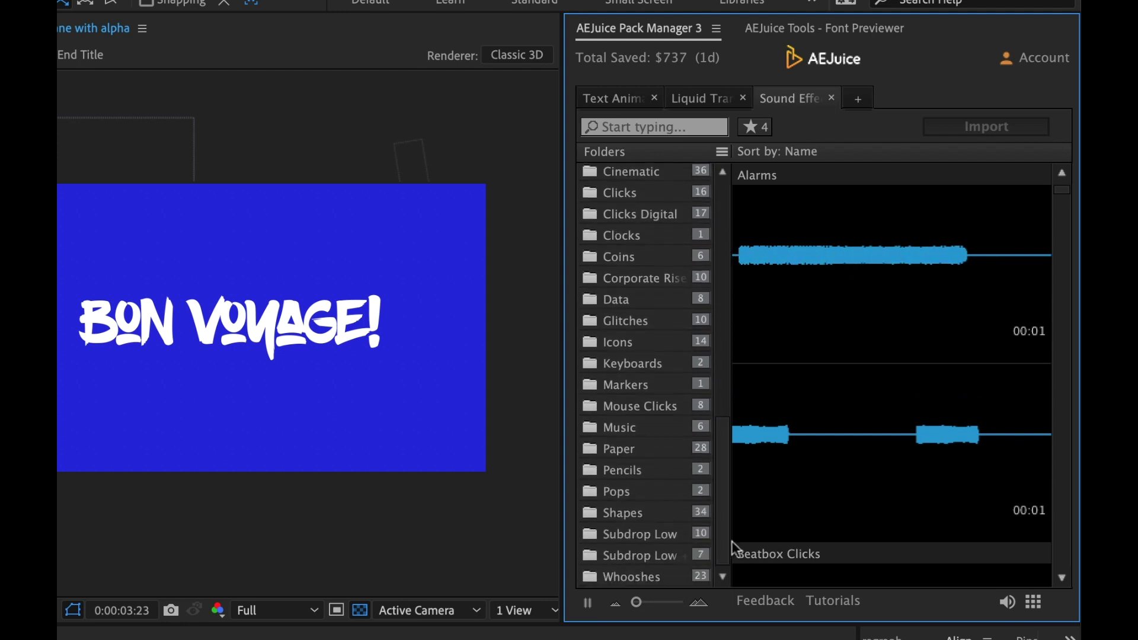
click(620, 574)
mouse_move(1053, 267)
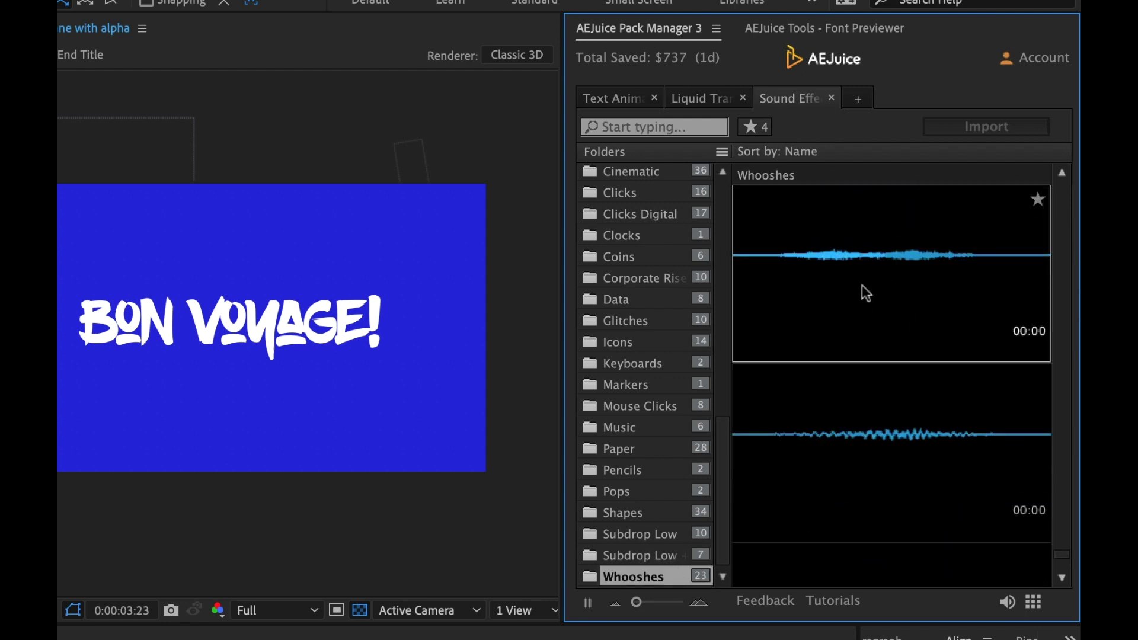
click(867, 436)
click(966, 126)
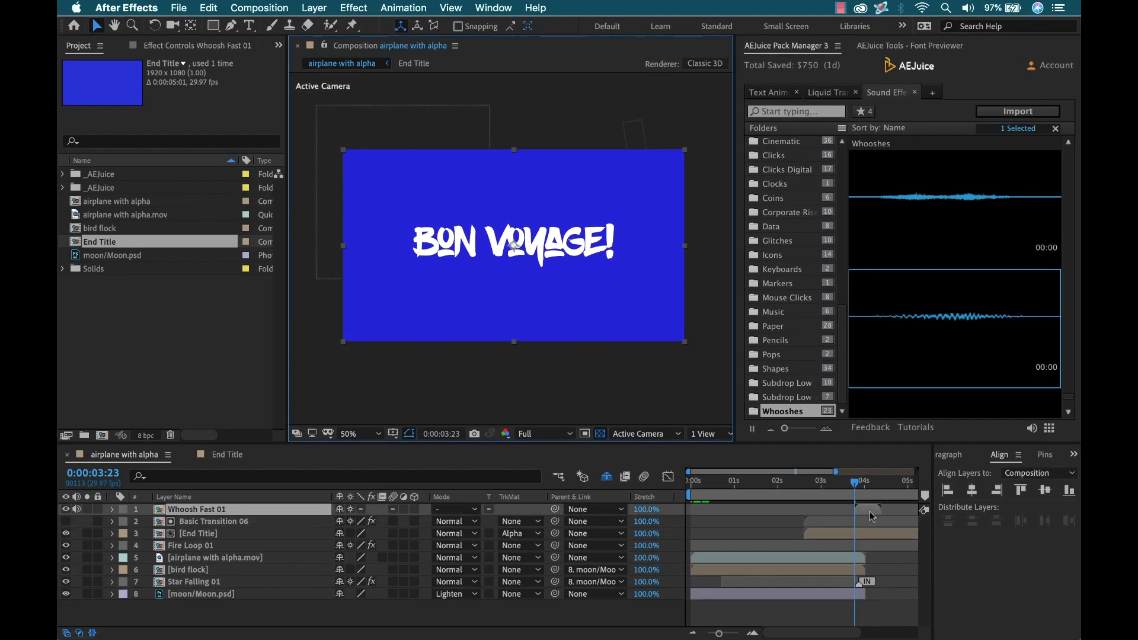
Step: Drag Whoosh Fast 01 earlier to start just before 3 seconds, then preview it with the transition
drag(871, 513, 810, 483)
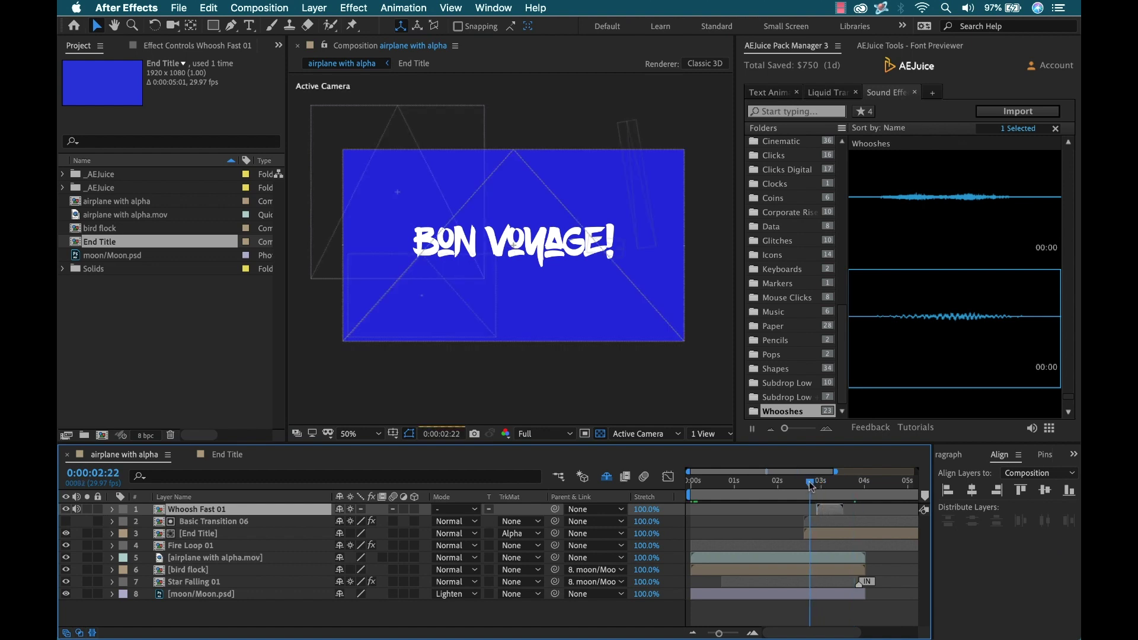
key(equal)
drag(816, 482, 866, 484)
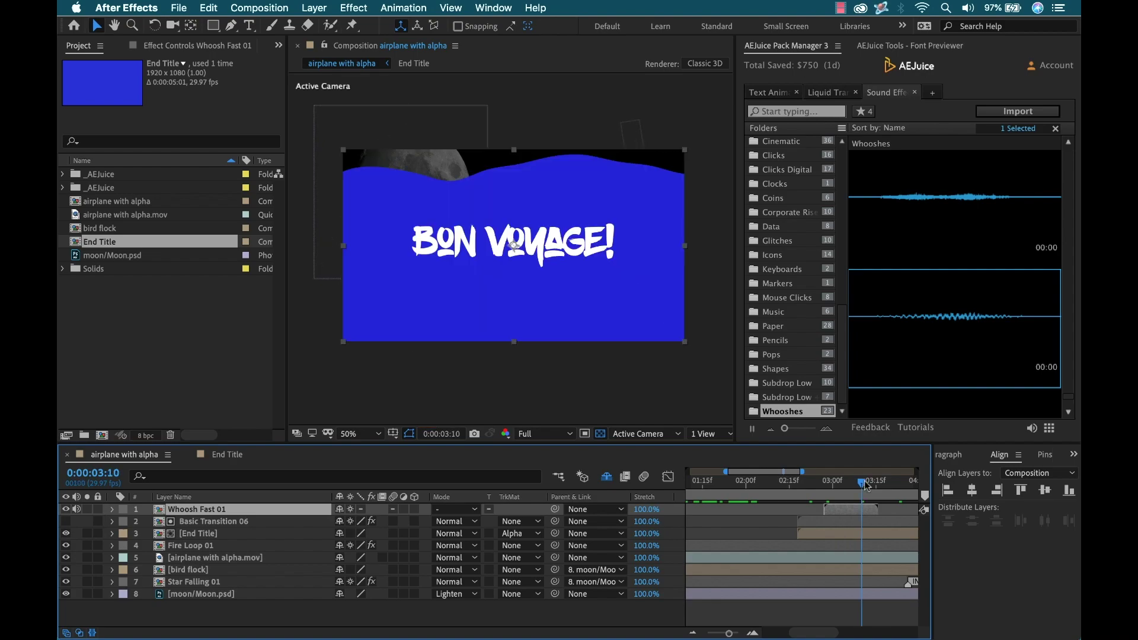